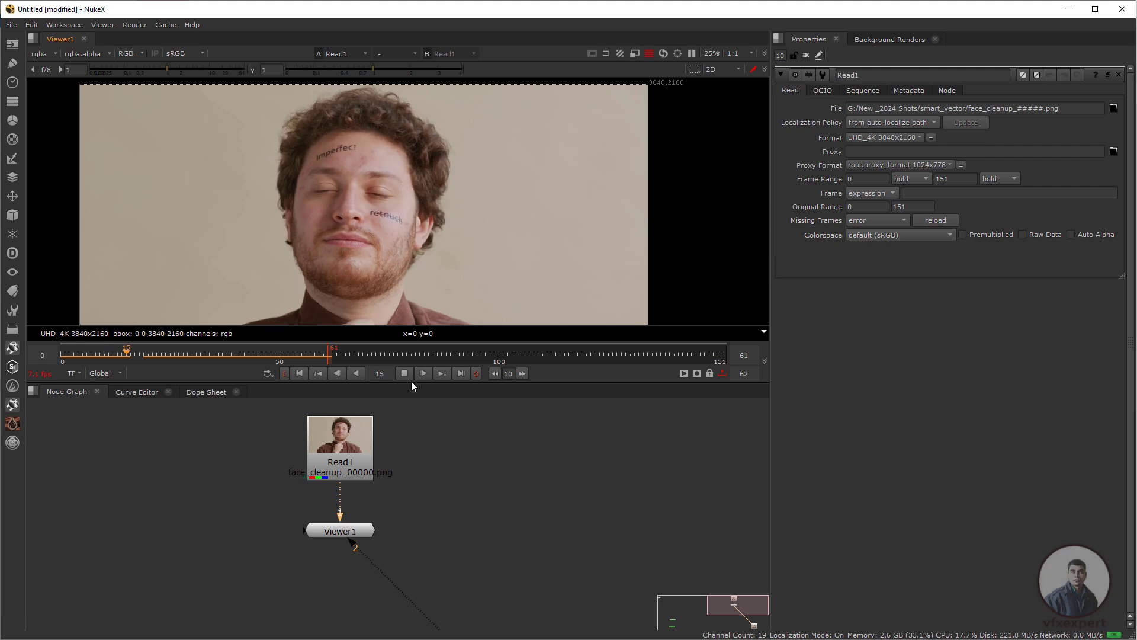
Play the face_cleanup footage in the viewer from frame 0 and stop playback to review the marks on the face
key(2)
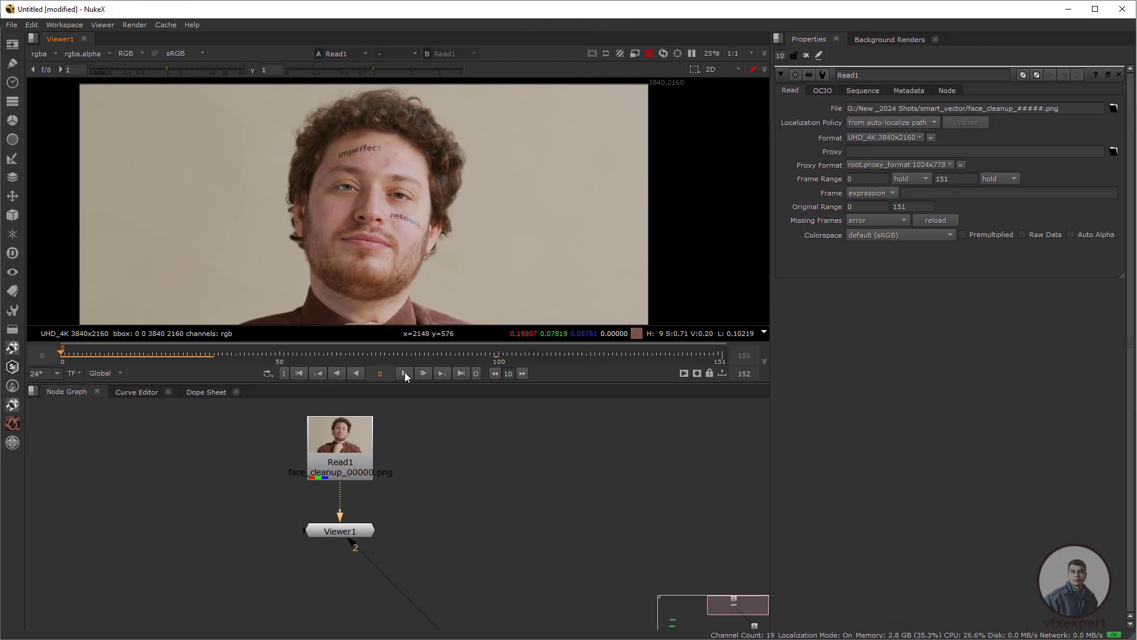
click(404, 373)
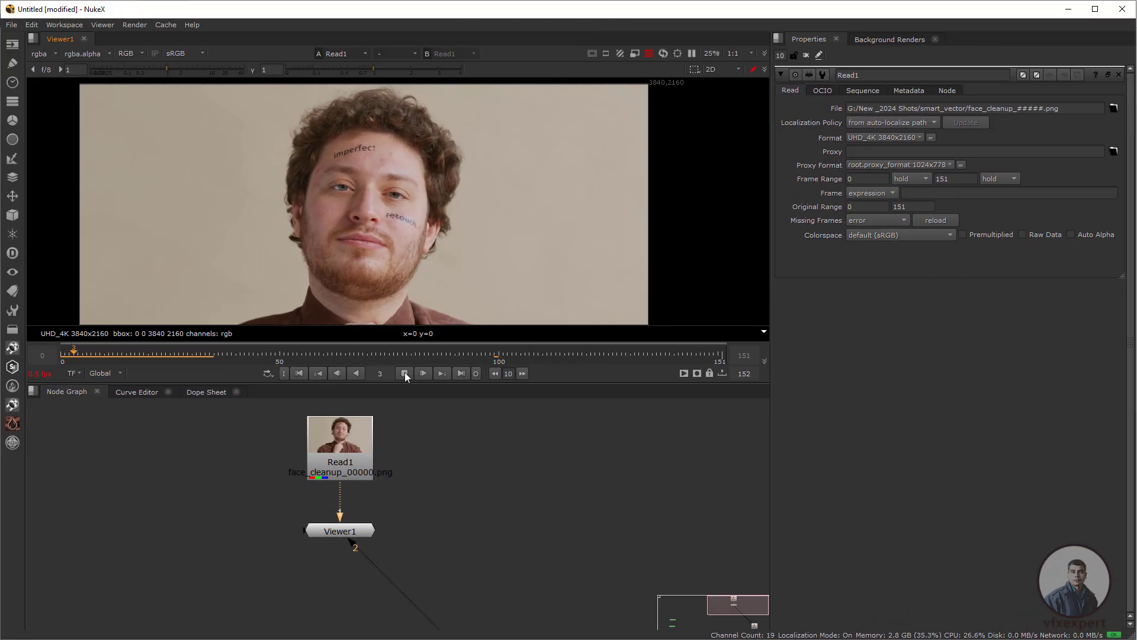
key(k)
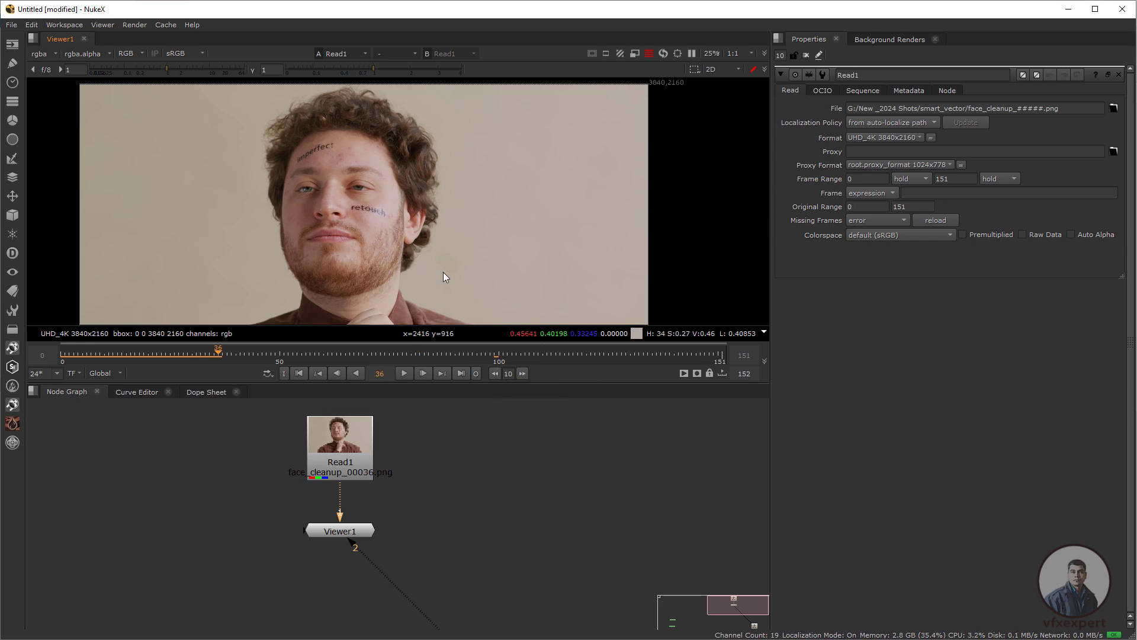
Set the project's full size format to UHD_4K 3840x2160 in the project settings
key(s)
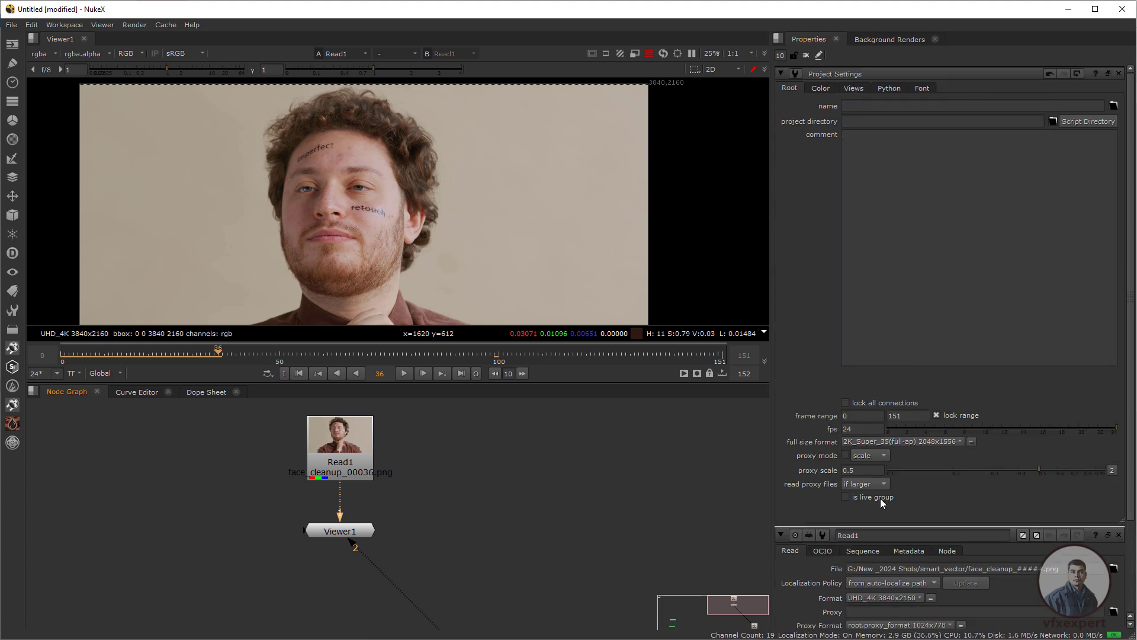
click(959, 442)
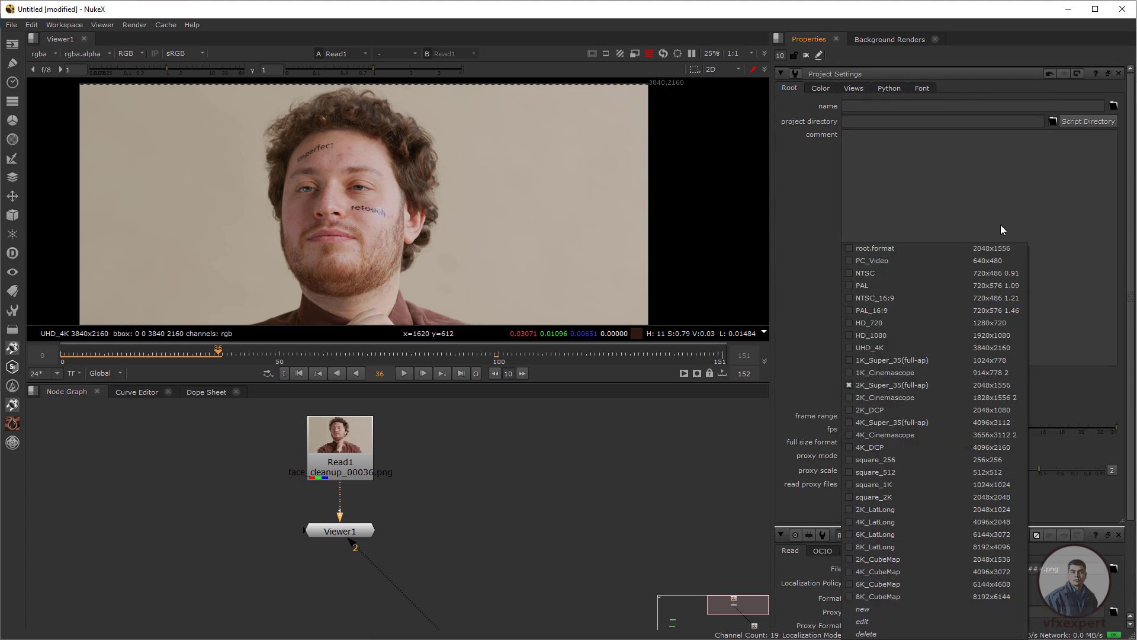
click(1005, 350)
drag(691, 97, 589, 121)
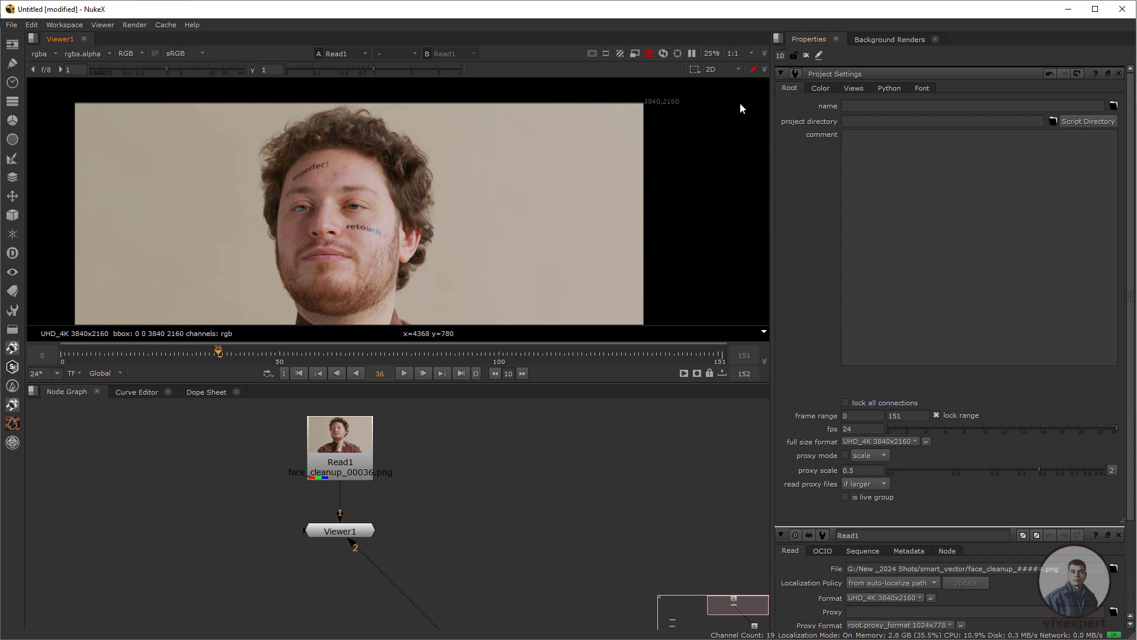
Limit the number of simultaneously open node properties panels to 1
click(785, 56)
text(1)
key(Return)
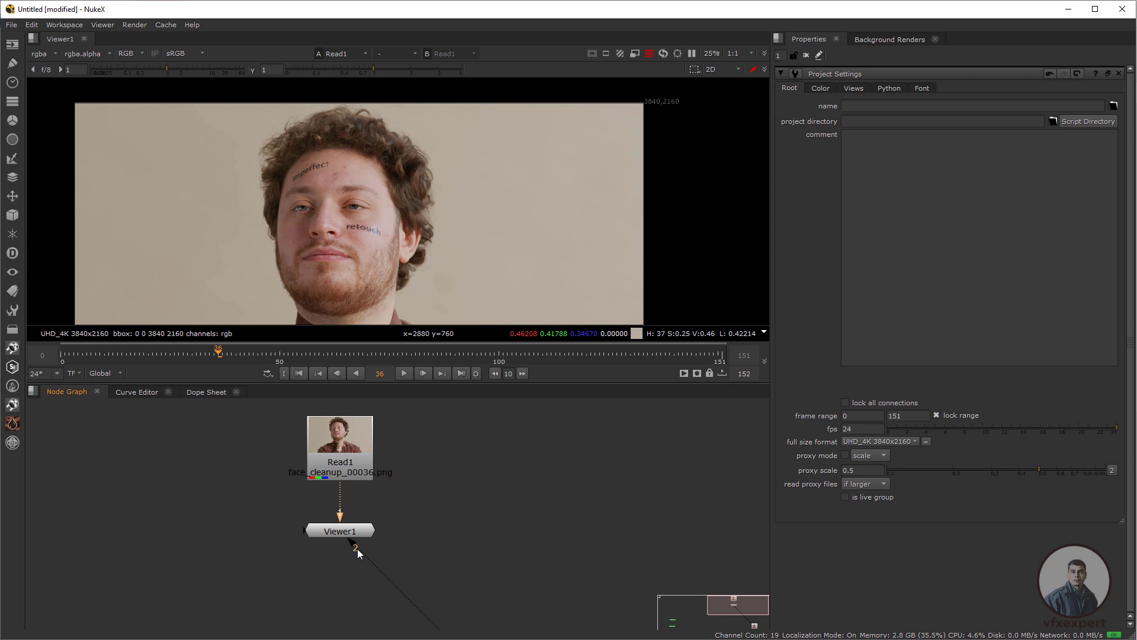
Make room between Read1 and Viewer1 and insert a SmartVector node after Read1
mouse_move(357, 548)
mouse_down()
mouse_move(398, 586)
mouse_move(352, 565)
mouse_up()
click(351, 451)
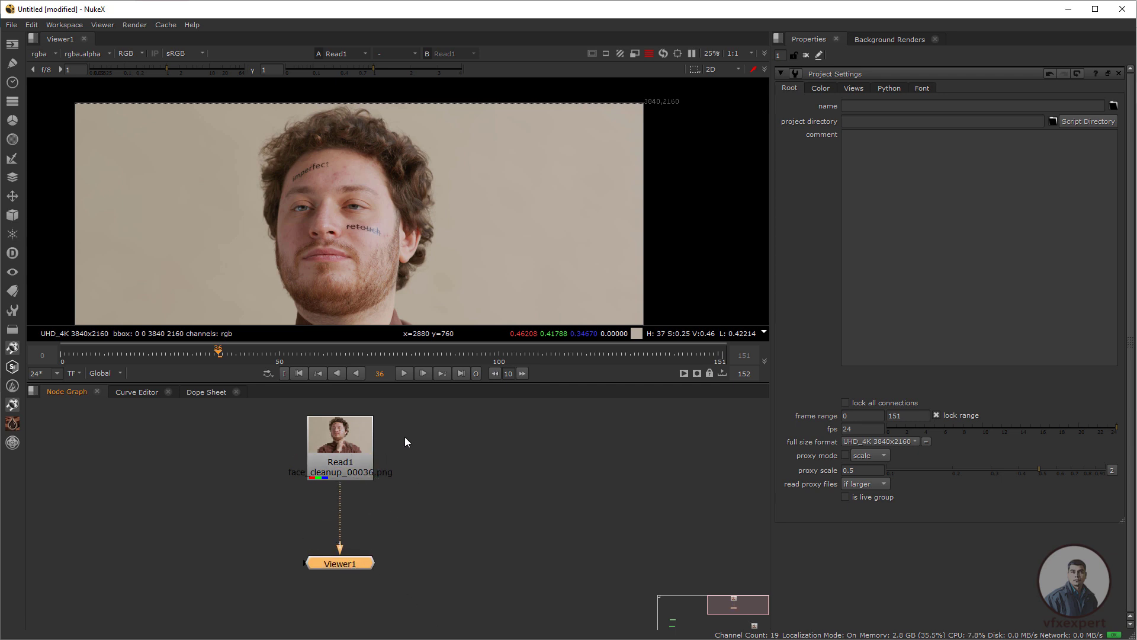
drag(350, 451, 353, 454)
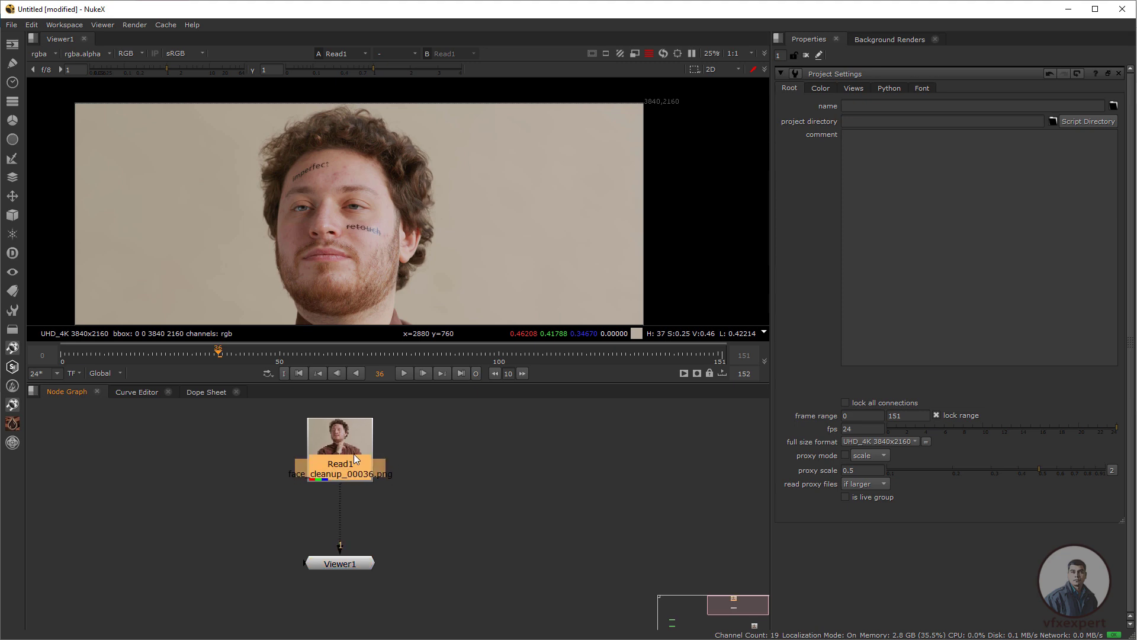
key(Tab)
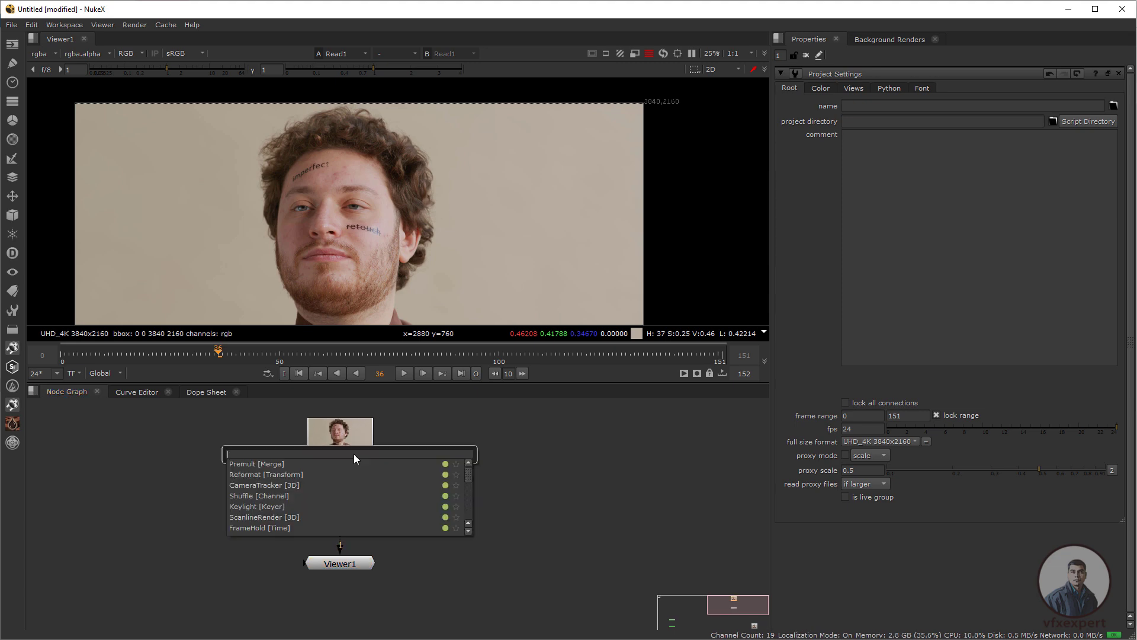
text(SmartVector)
key(Return)
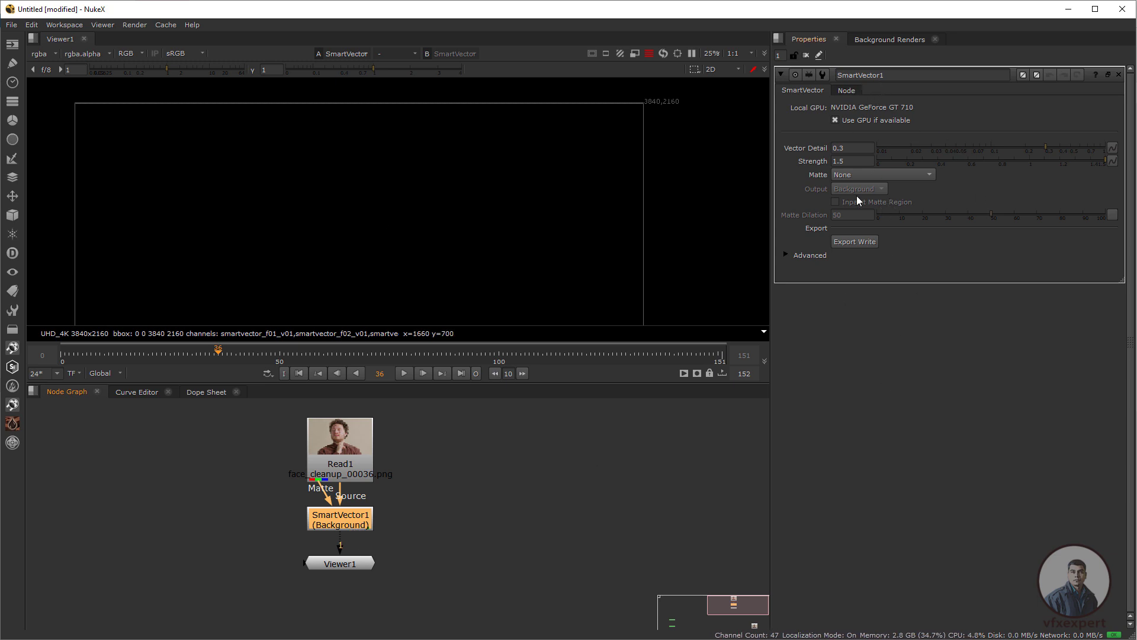
Export a Write node from SmartVector1 and open the Write node's properties
click(857, 243)
middle_drag(510, 539, 471, 540)
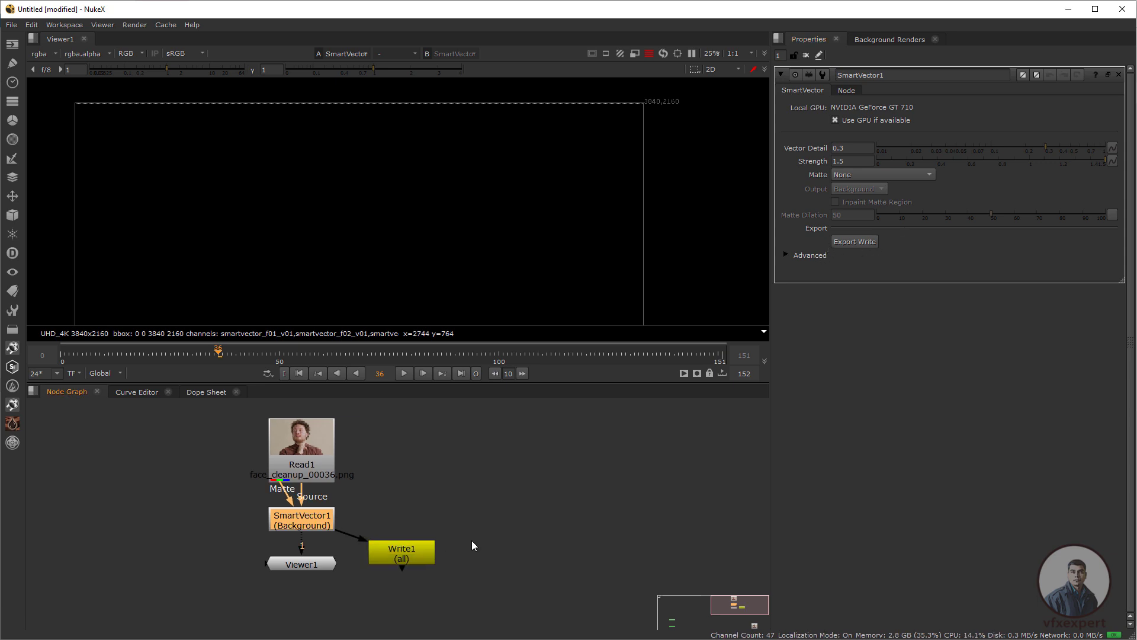
double_click(421, 561)
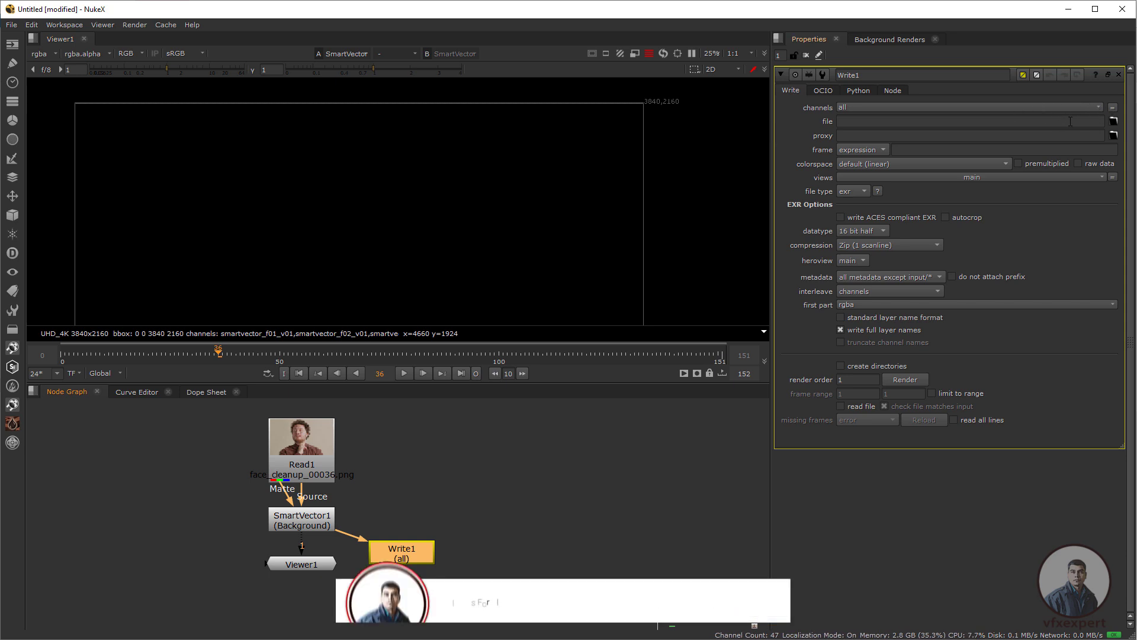
Set Write1's output file to G:/New _2024 Shots/smart_vector/motion _vector/motion_vector.####.exr, creating the folder for it
click(1113, 121)
click(336, 236)
text(motion _vexctpr file)
click(546, 342)
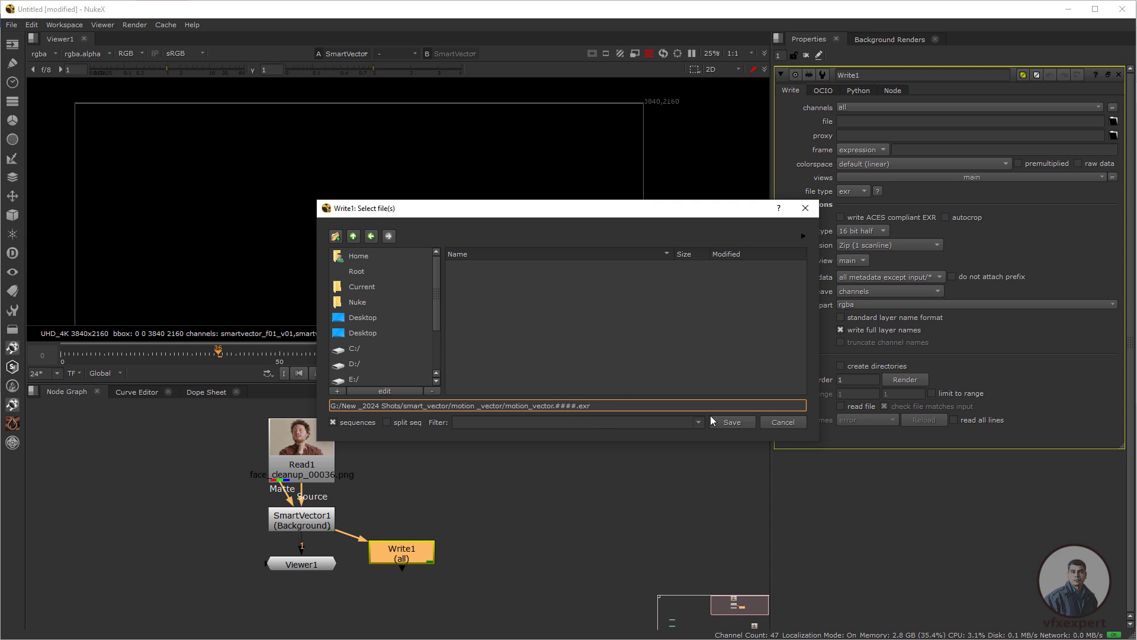
click(732, 422)
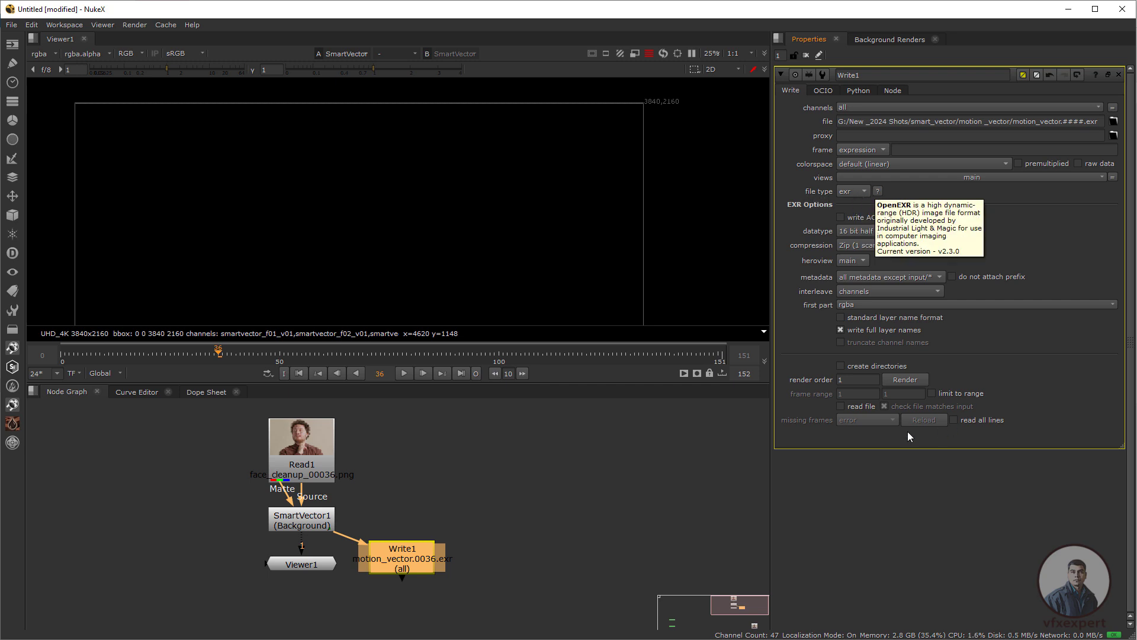
Render the motion vectors from Write1 for the input frame range 0-151
click(905, 378)
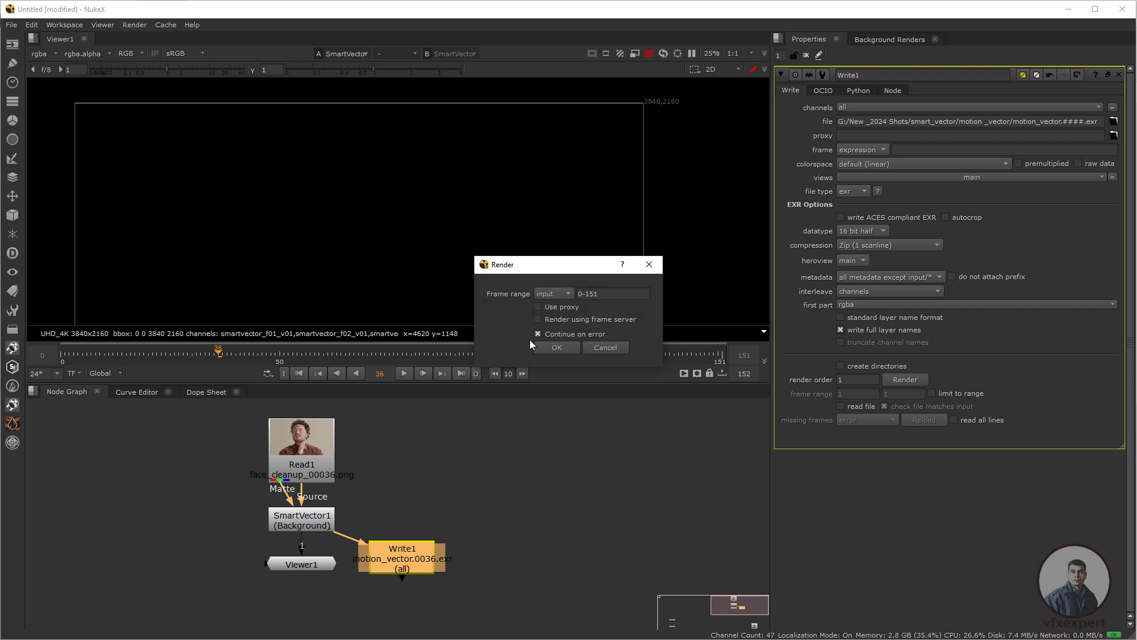
click(608, 294)
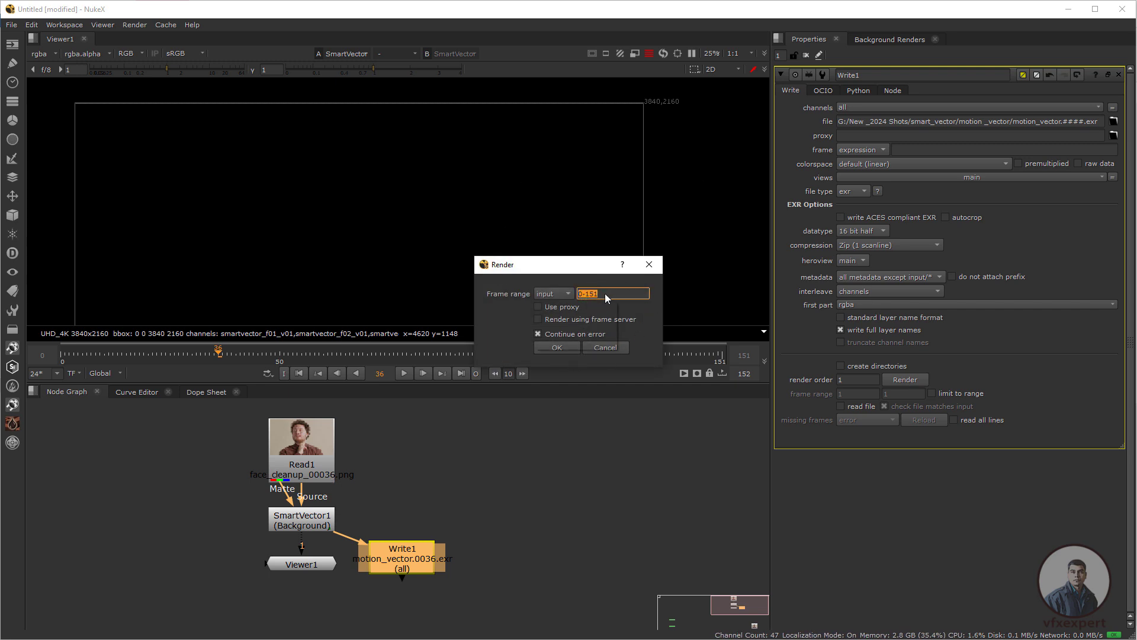
click(602, 292)
click(577, 347)
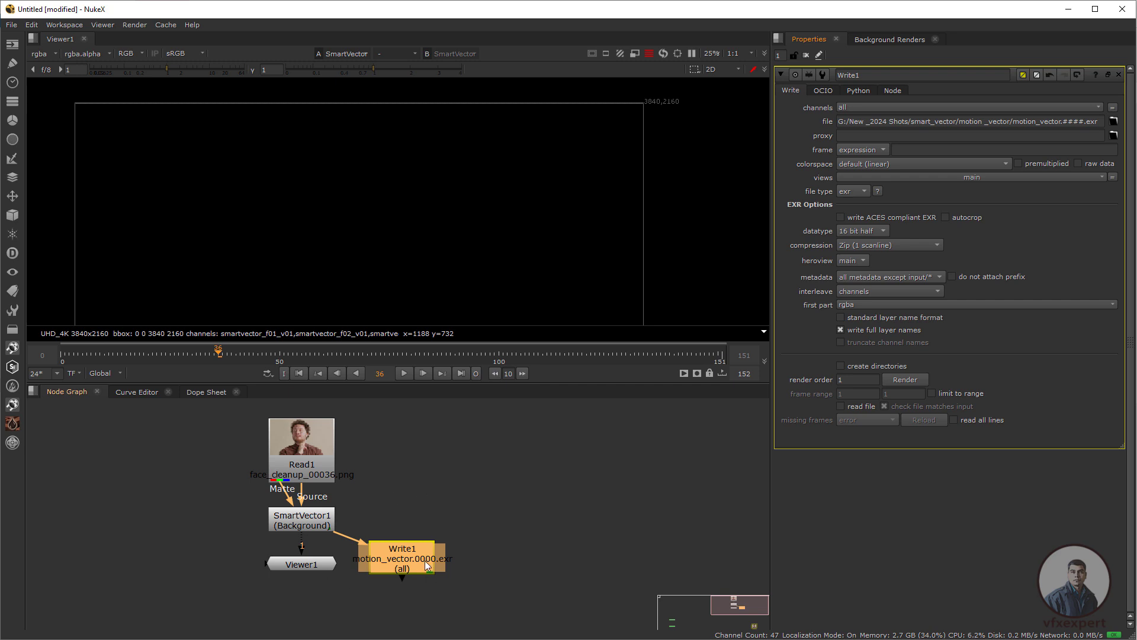
Import the rendered motion_vector.####.exr sequence in a new Read node and space it apart from Write1
click(485, 517)
key(r)
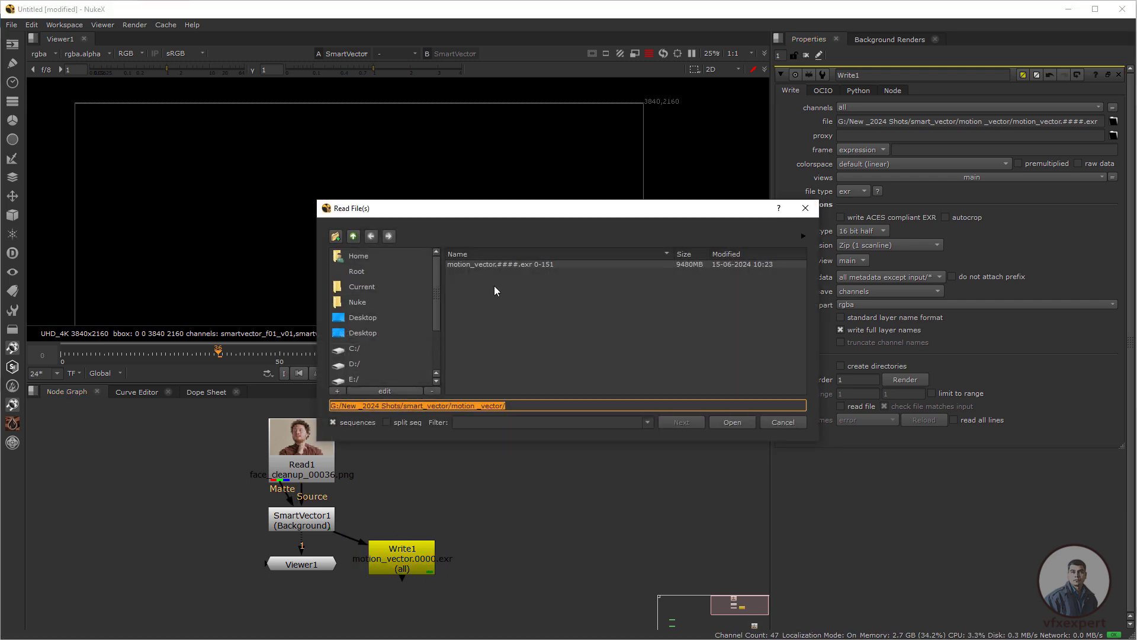
click(516, 265)
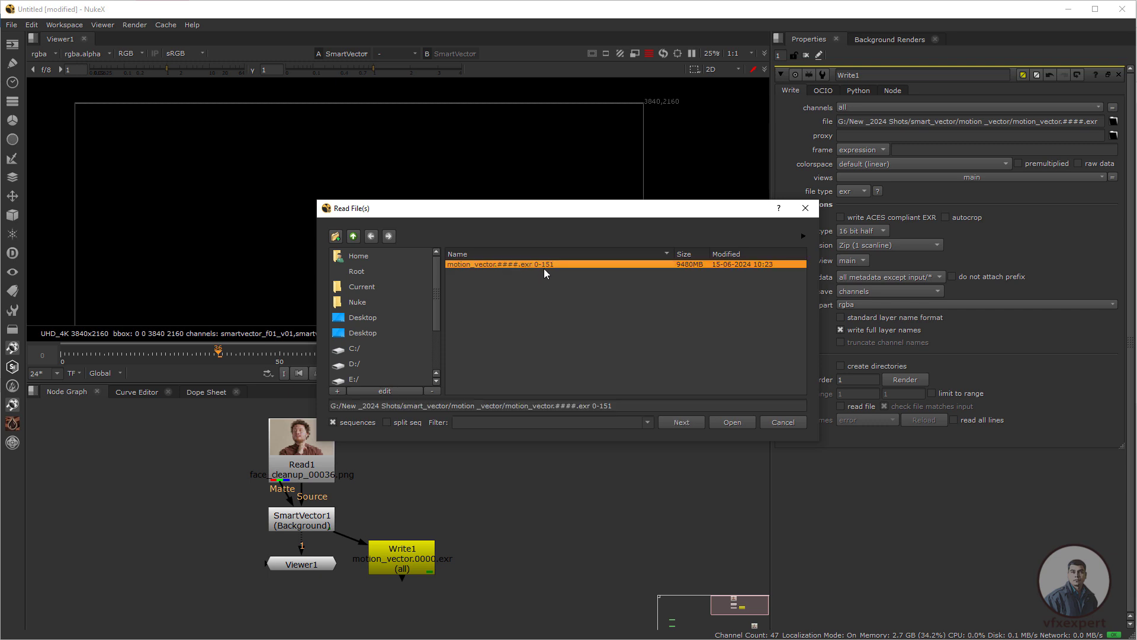
click(738, 421)
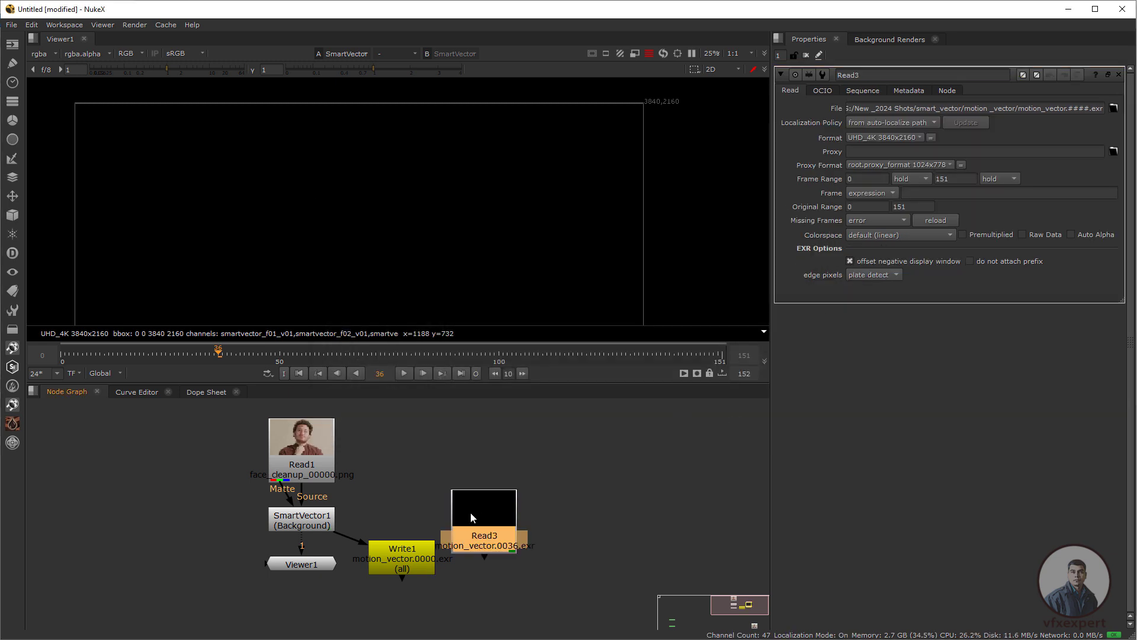
drag(496, 499, 484, 490)
drag(396, 570, 367, 587)
drag(478, 499, 497, 469)
Show the motion vector Read node in the viewer, fit the image, and place Viewer1 beneath that node
key(1)
key(f)
drag(330, 163, 471, 270)
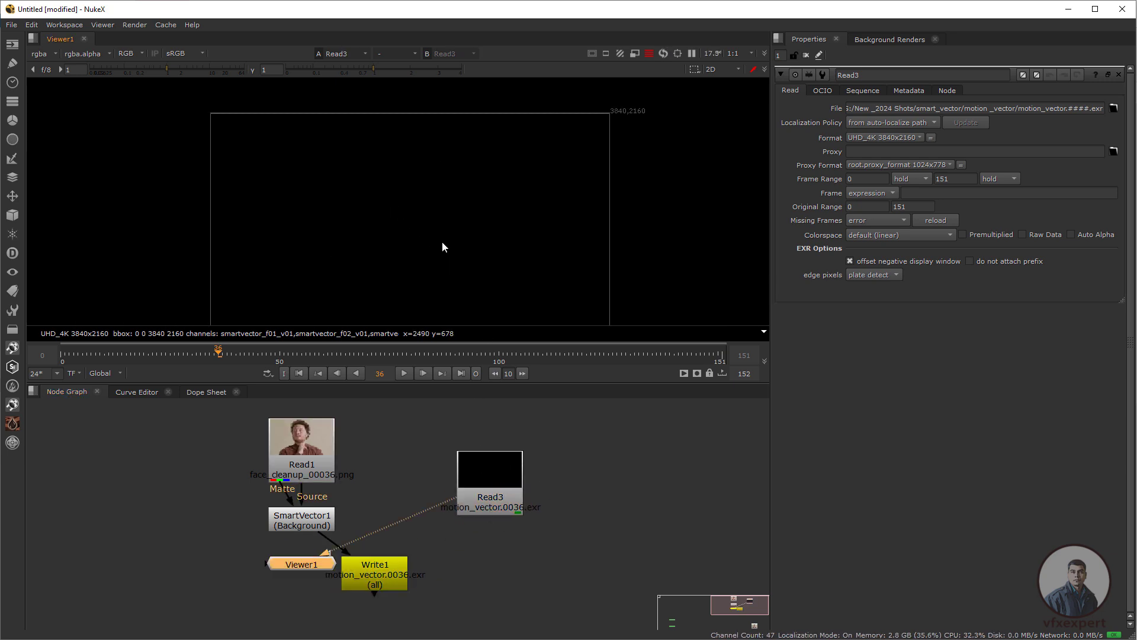
middle_drag(484, 278, 451, 269)
drag(301, 564, 490, 556)
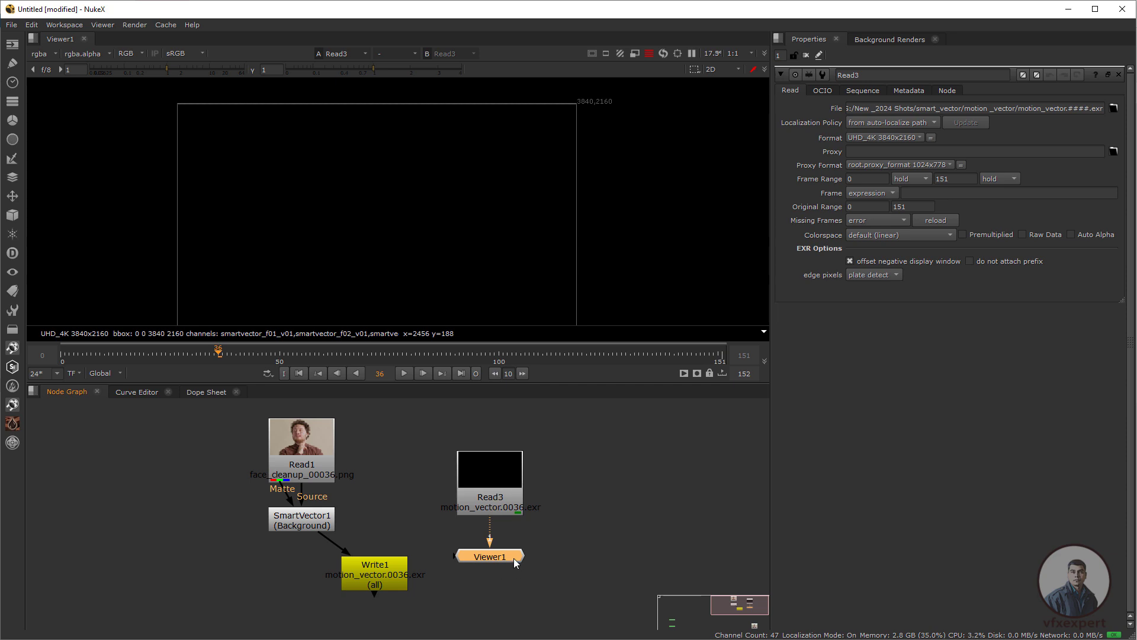
Inspect the smartvector_f01_v01 layer of the motion vector sequence around frame 18, and switch the viewer back to rgba
click(55, 55)
click(95, 122)
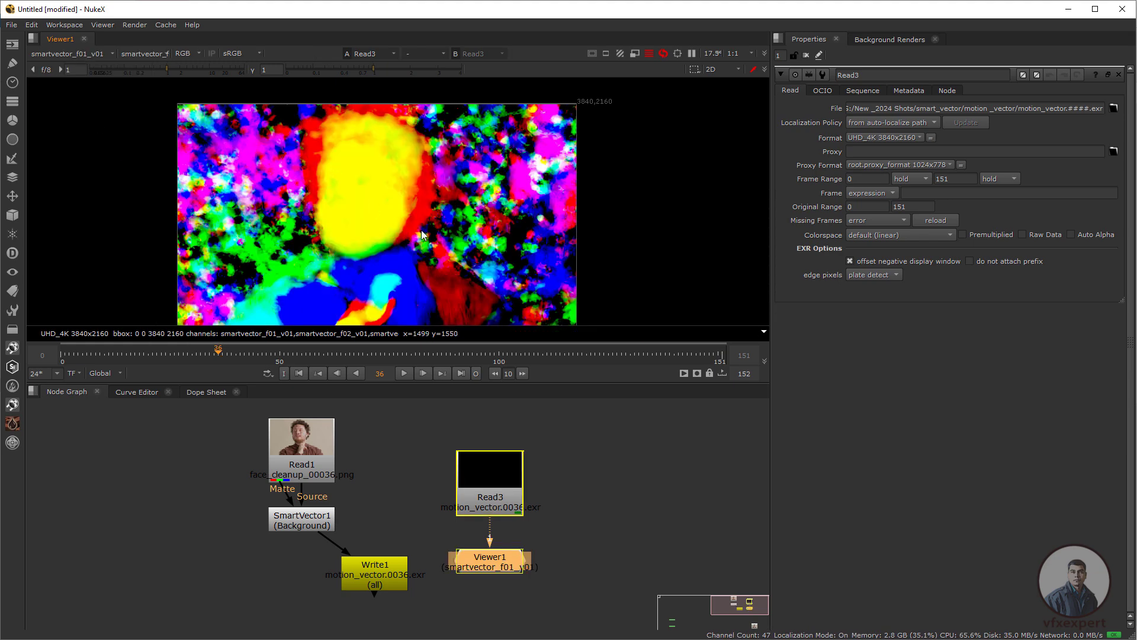
drag(254, 349, 141, 354)
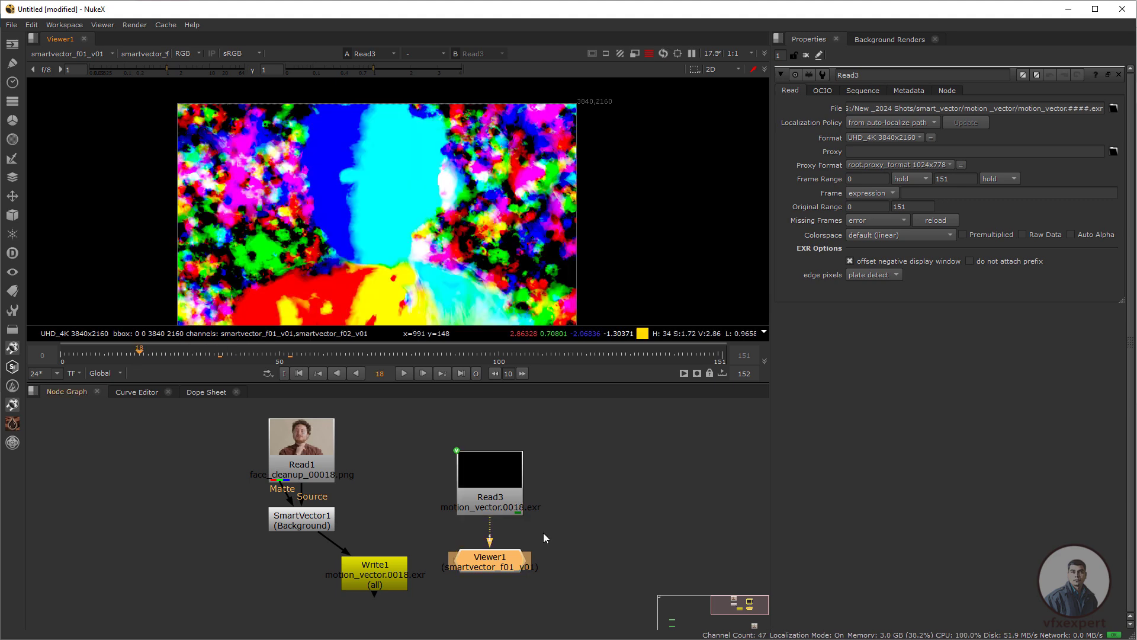
click(64, 54)
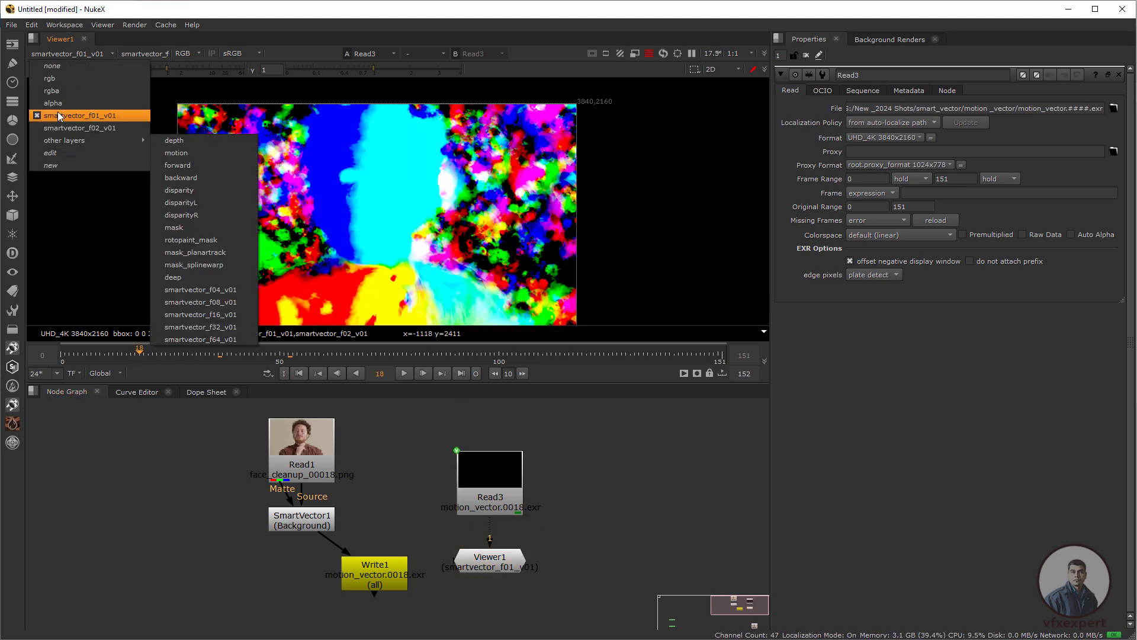
click(51, 90)
middle_drag(413, 241, 452, 231)
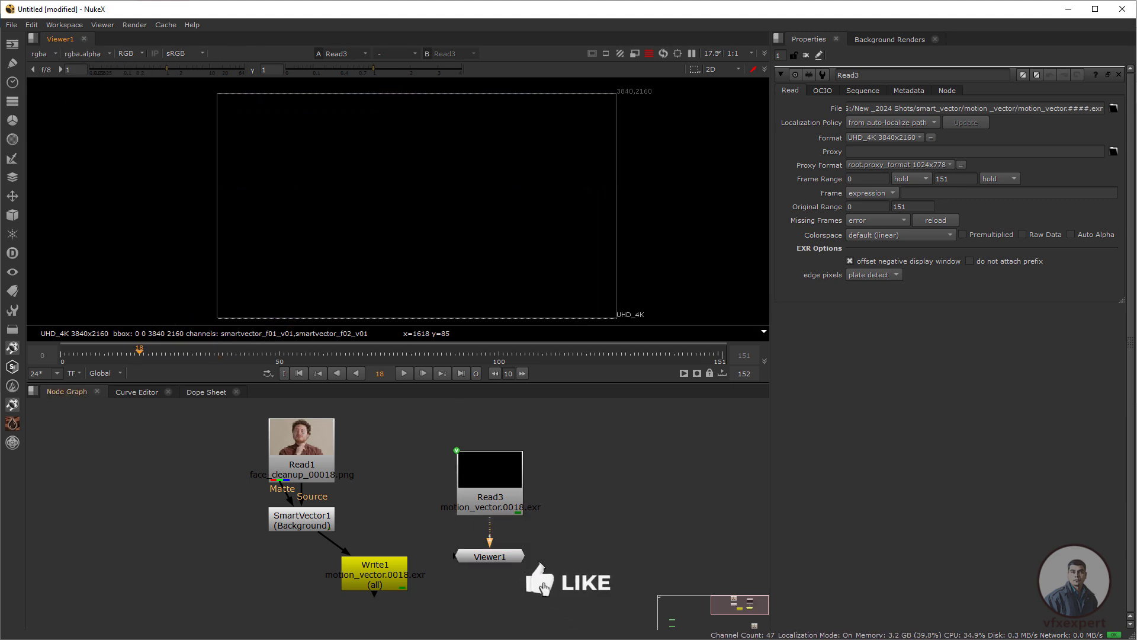
Paste a copy of the face_cleanup Read node beside the motion vector Read, and disable the original Read1, SmartVector1 and Write1 chain
middle_drag(414, 521, 349, 521)
drag(430, 556, 430, 565)
drag(241, 455, 242, 459)
middle_drag(534, 488, 417, 499)
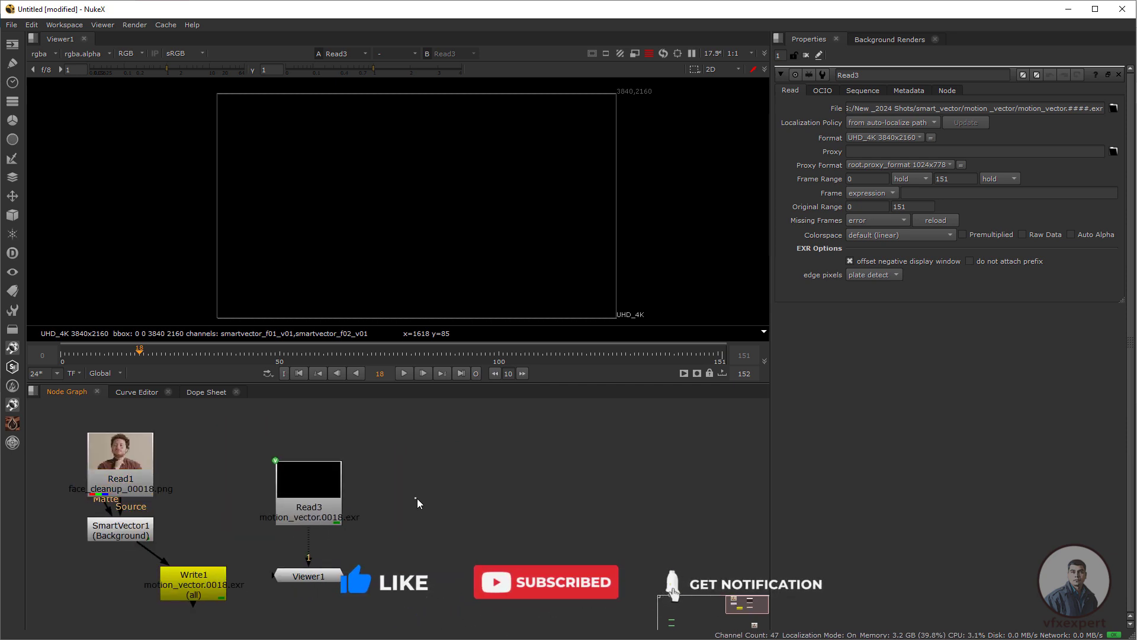
click(416, 498)
key(ctrl+v)
drag(427, 496, 514, 483)
drag(298, 495, 319, 495)
drag(309, 576, 343, 573)
drag(432, 473, 388, 474)
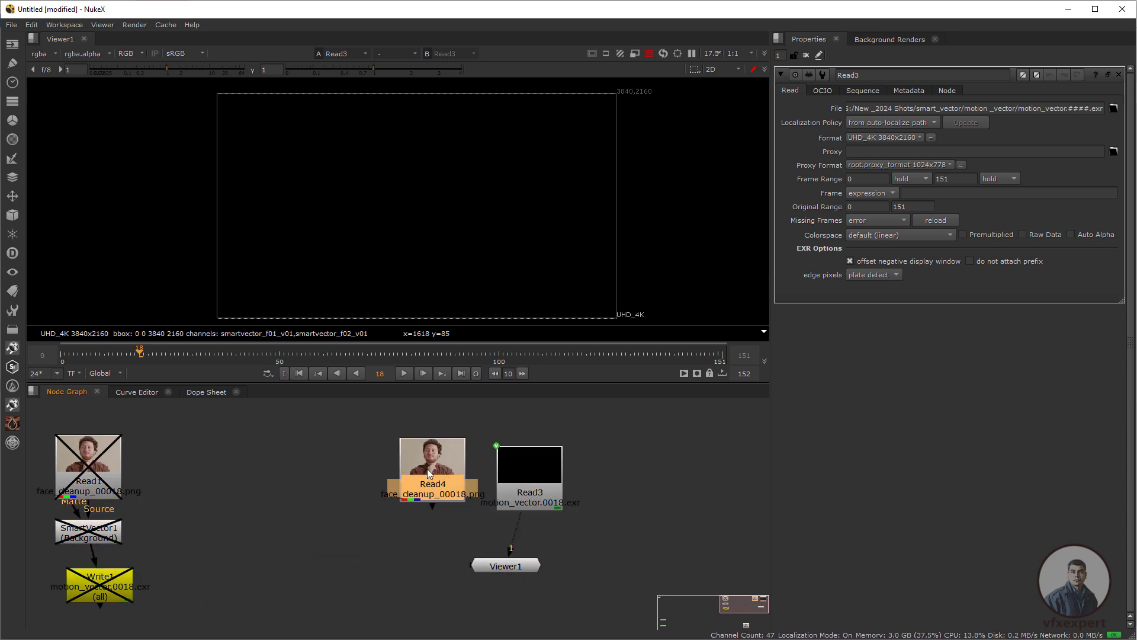
Show the copied face_cleanup Read node in the viewer at the first frame and align Viewer1 beneath it
key(1)
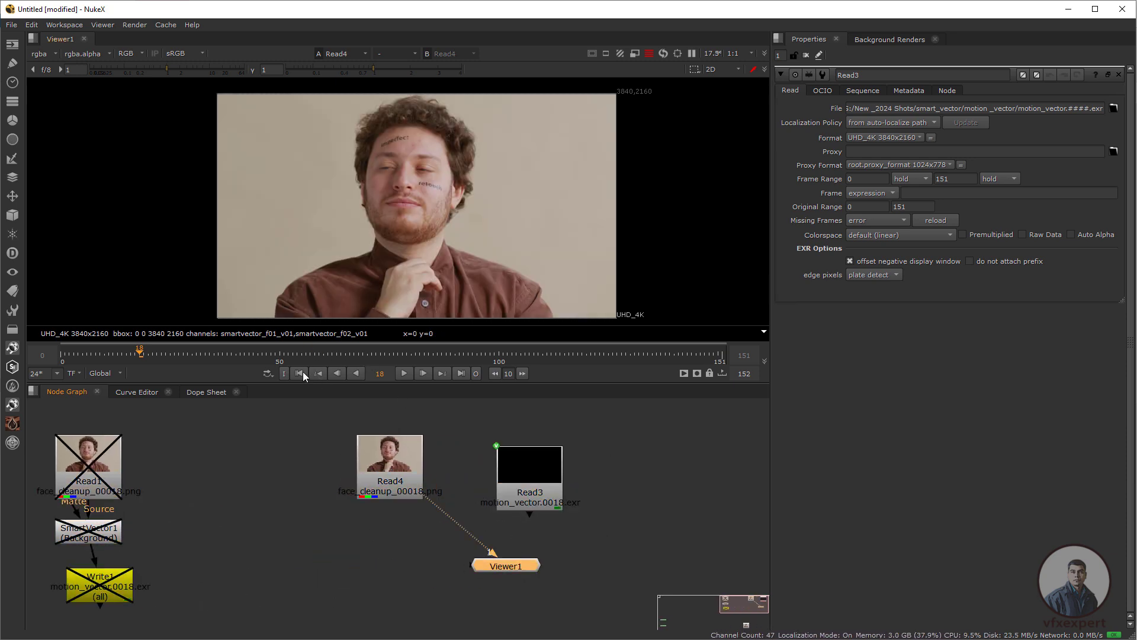
click(299, 373)
scroll(408, 152, up, 2)
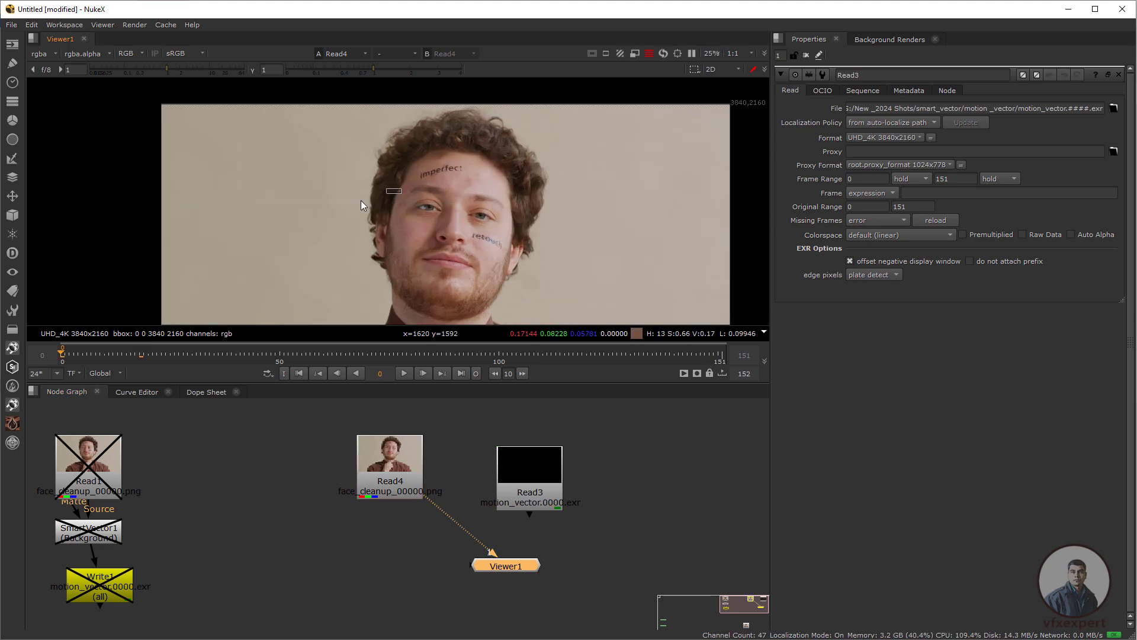
drag(516, 565, 406, 581)
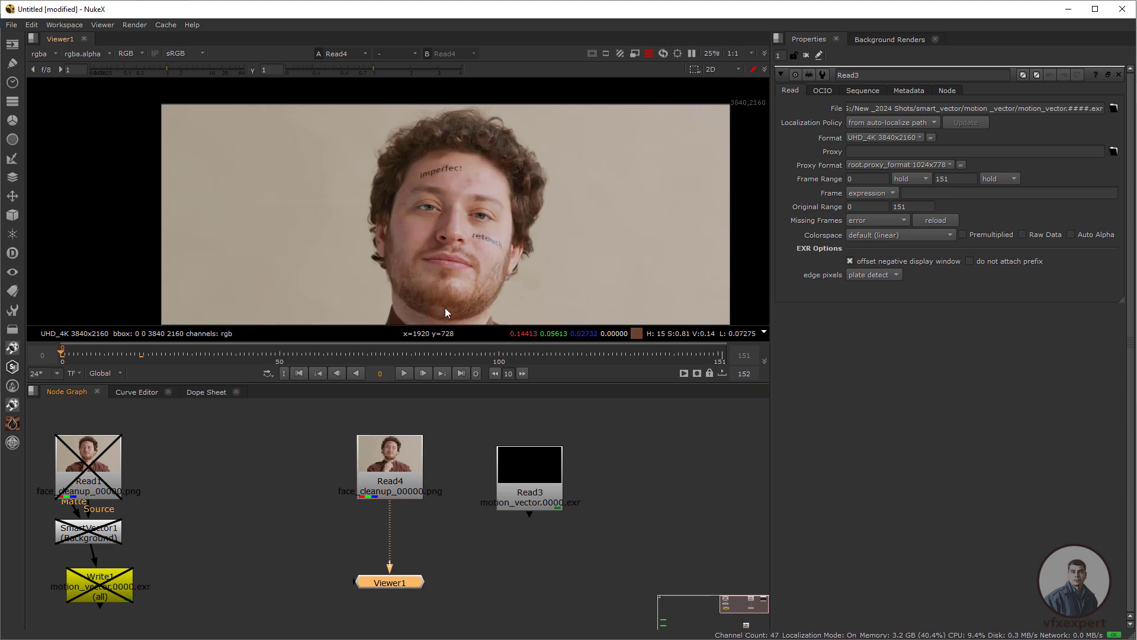
drag(371, 496, 371, 493)
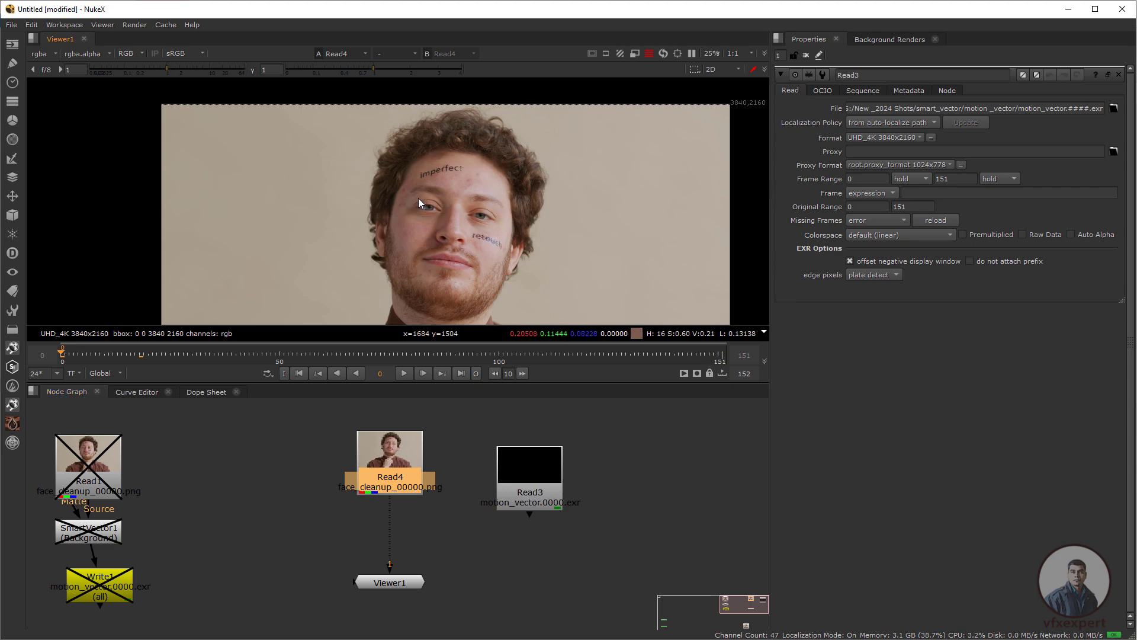
Add a RotoPaint node and feed it from the copied face_cleanup Read4 through a dot placed above it
click(205, 468)
middle_drag(328, 478, 349, 488)
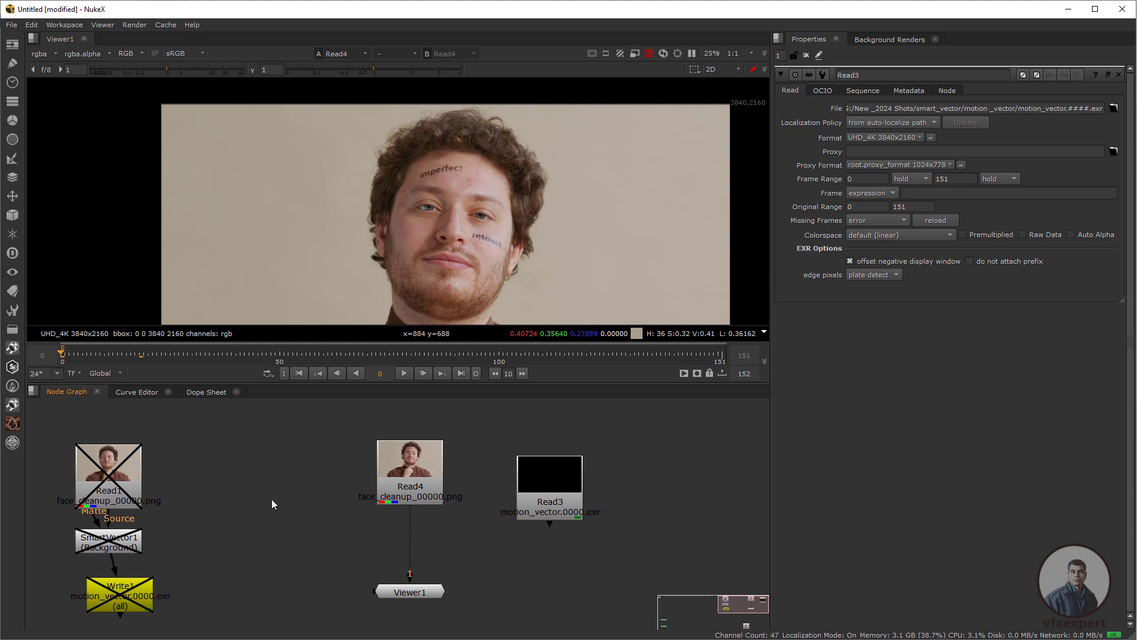
key(p)
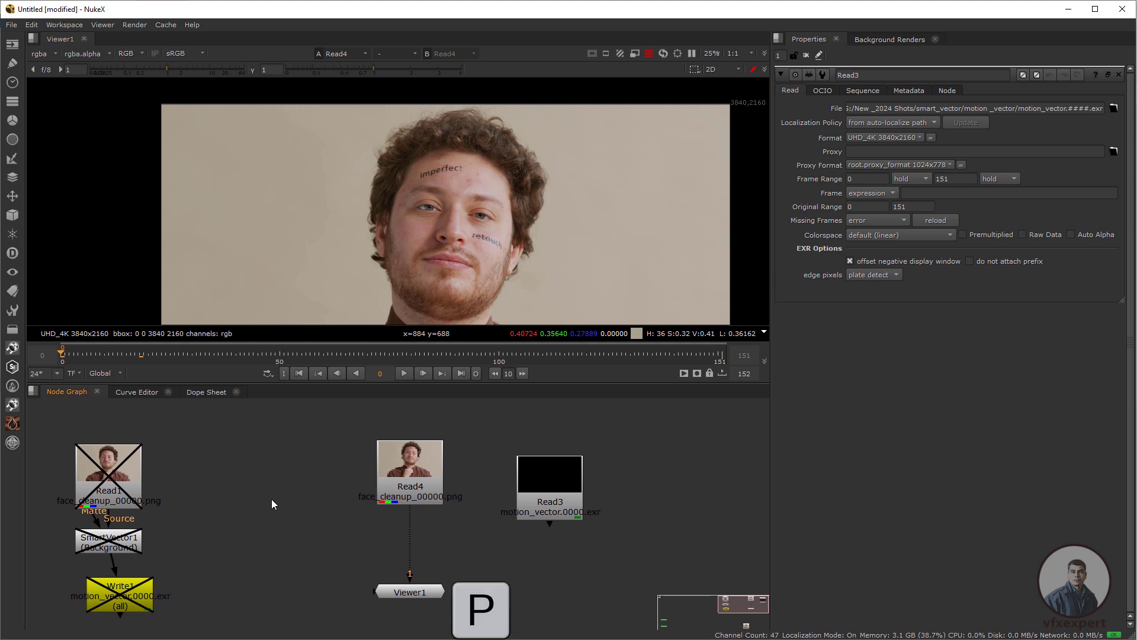
drag(272, 499, 408, 472)
ctrl+drag(329, 497, 255, 472)
click(268, 523)
click(311, 512)
click(265, 527)
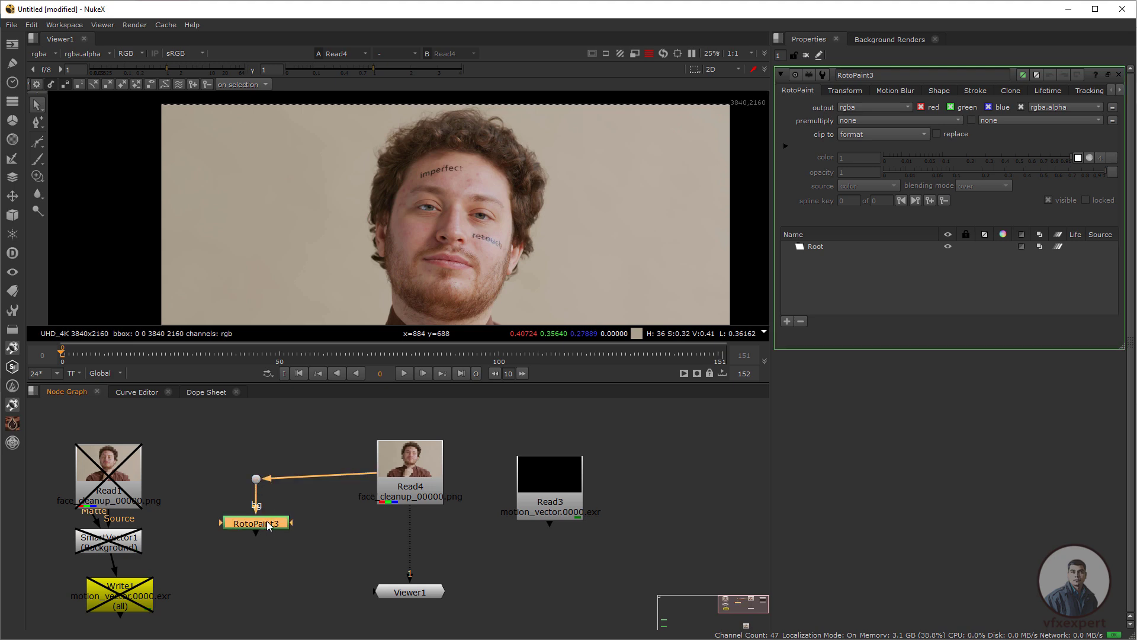
Add a FrameHold node below RotoPaint3, held at frame 0, and return the playhead to the first frame
key(Tab)
text(fra)
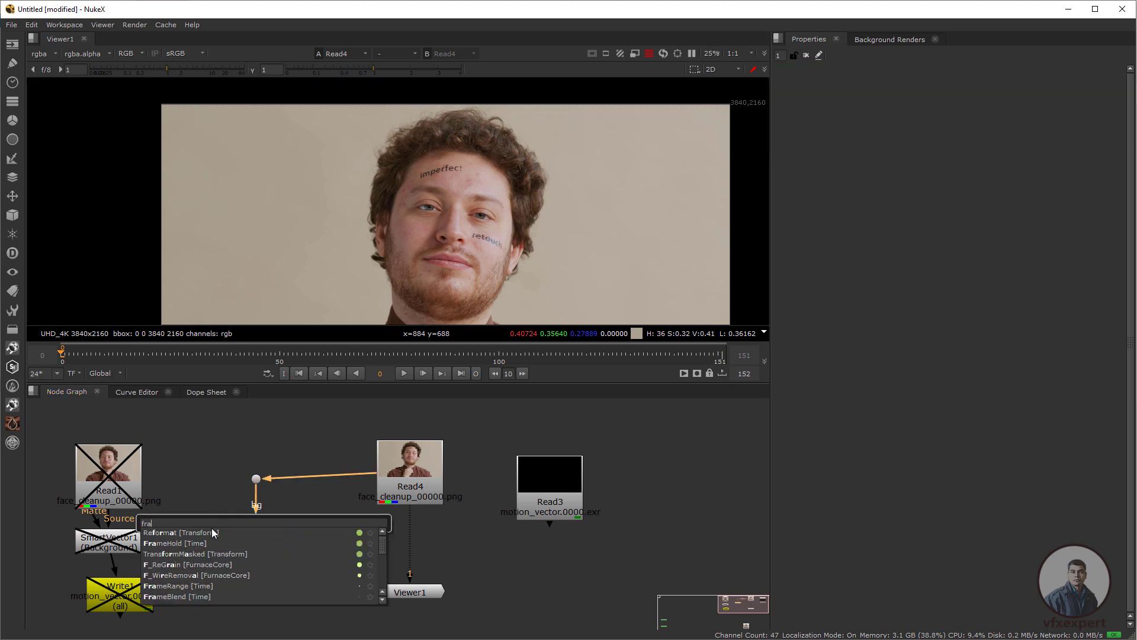
click(171, 542)
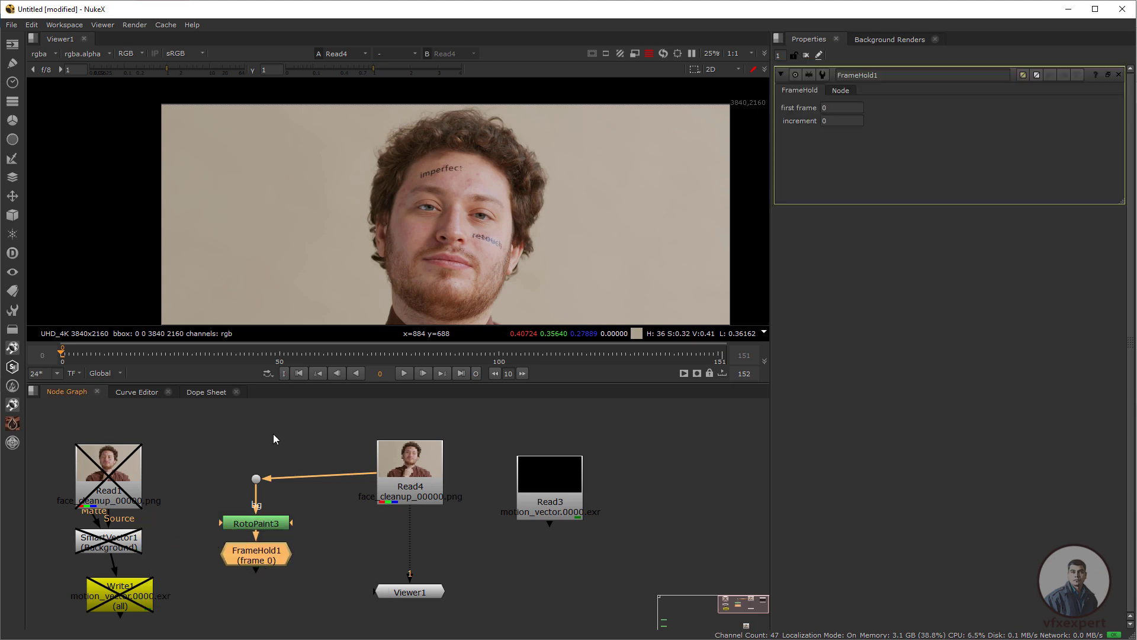
scroll(427, 165, up, 2)
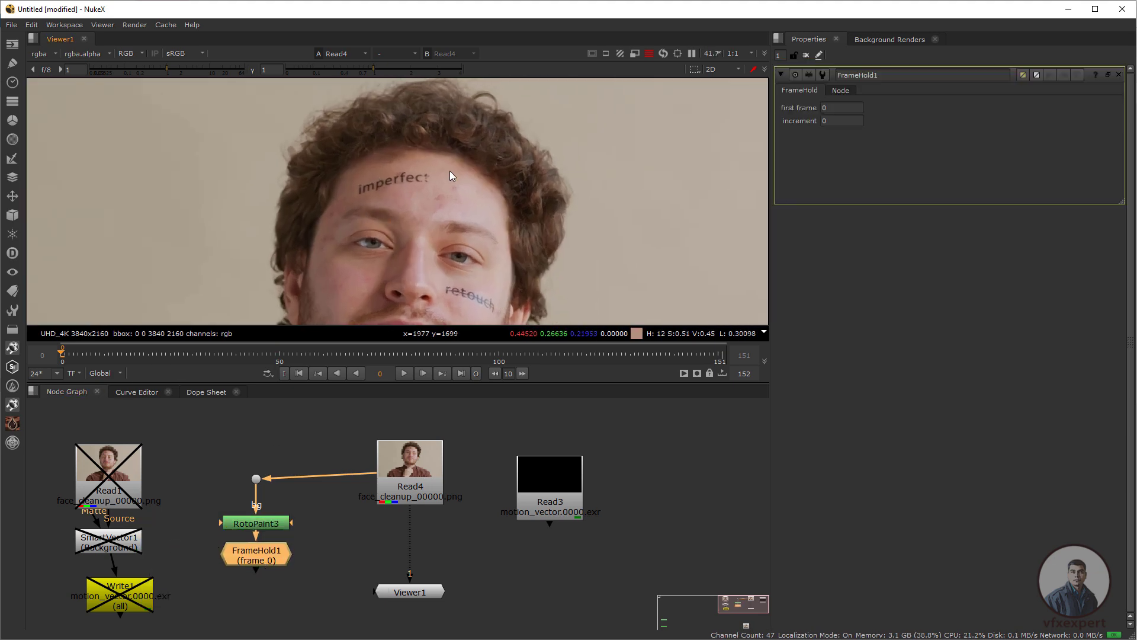
drag(126, 354, 110, 355)
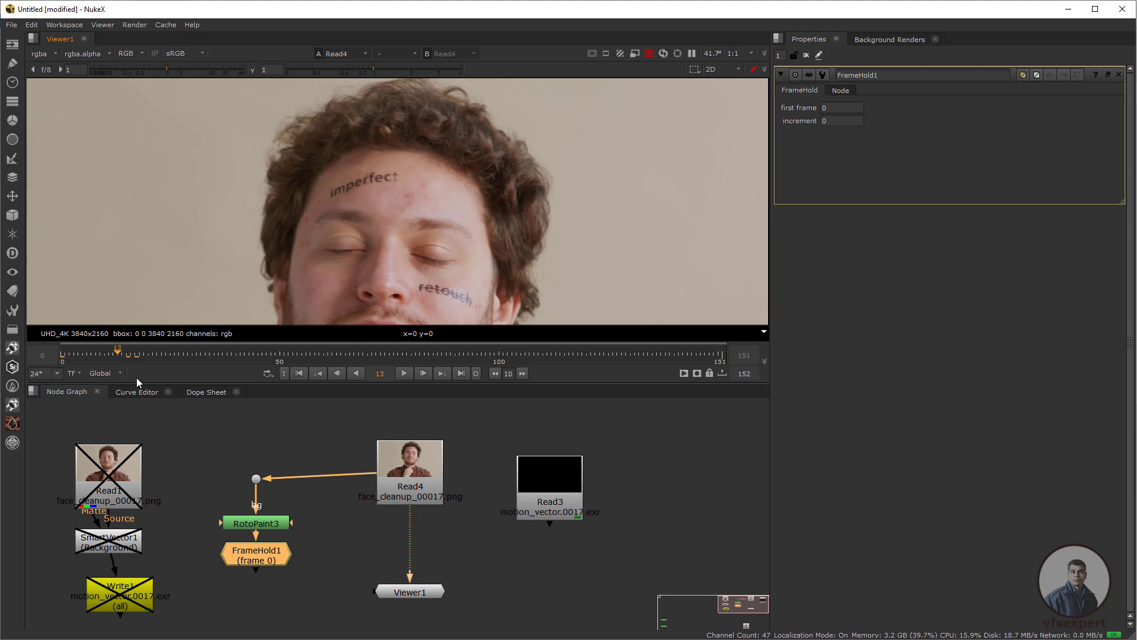
click(298, 372)
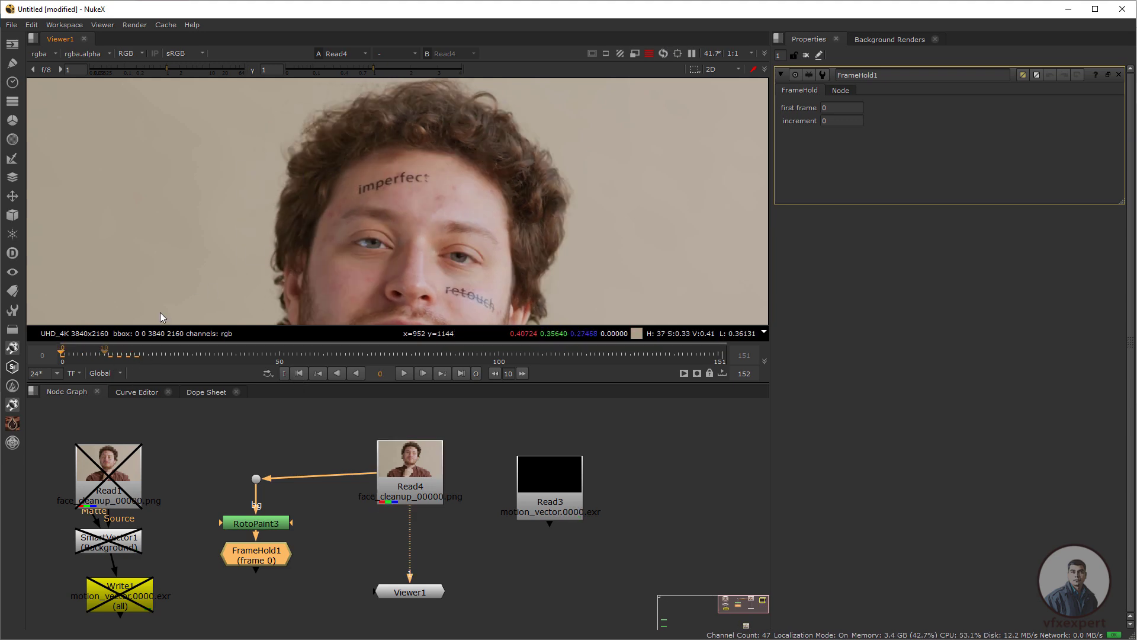
click(840, 108)
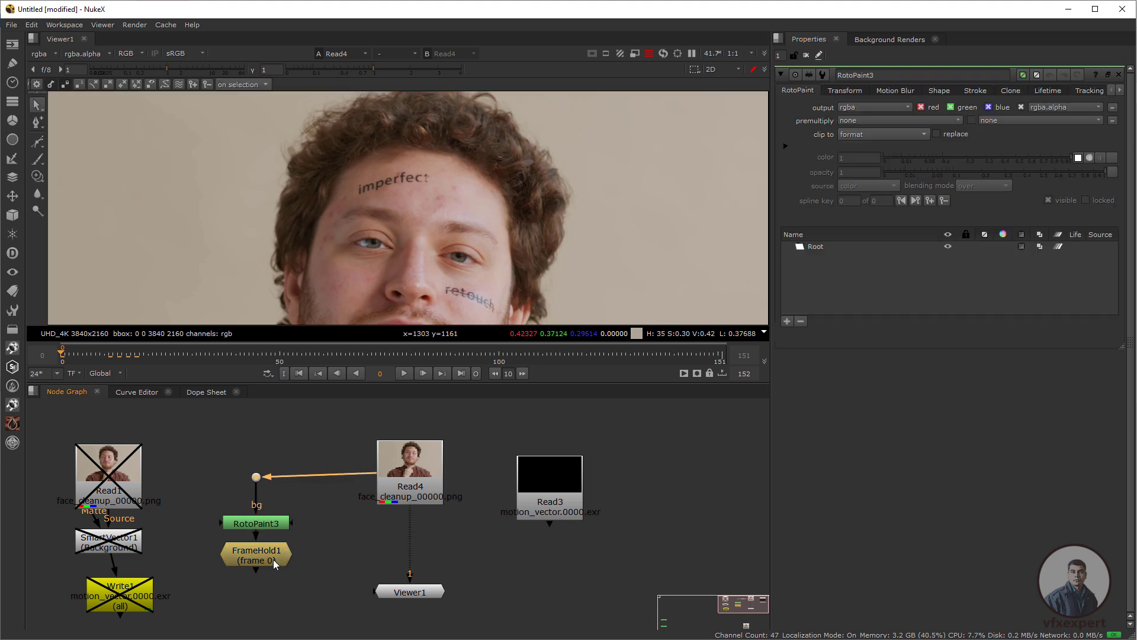
Reopen RotoPaint3 and set up its Clone tool with hardness 0 and opacity 0.3
double_click(276, 528)
click(37, 176)
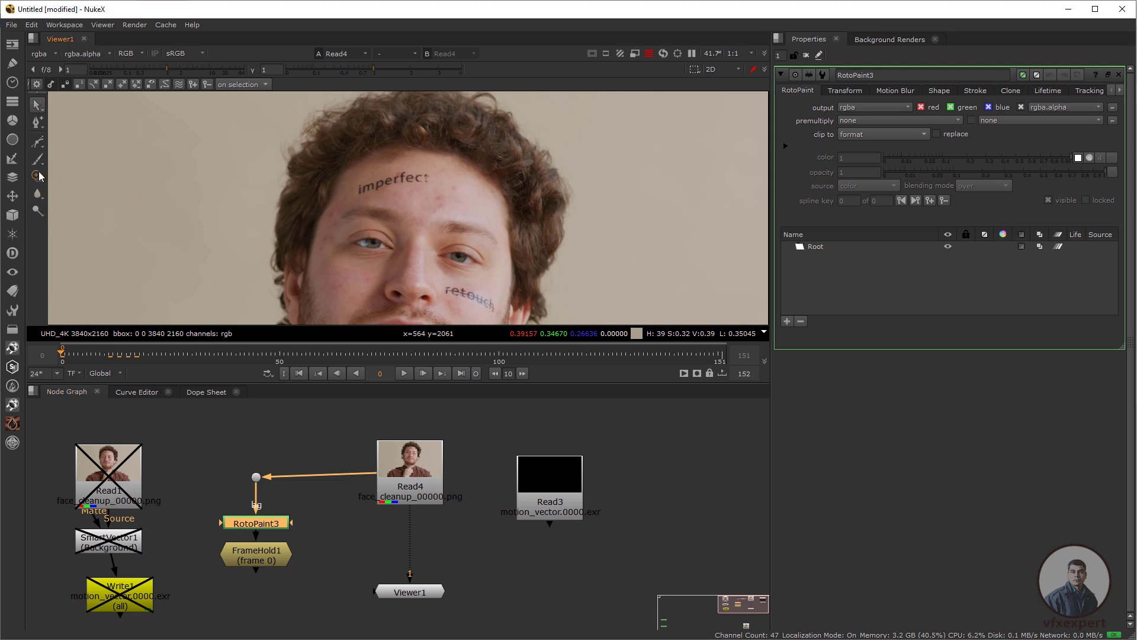
click(102, 176)
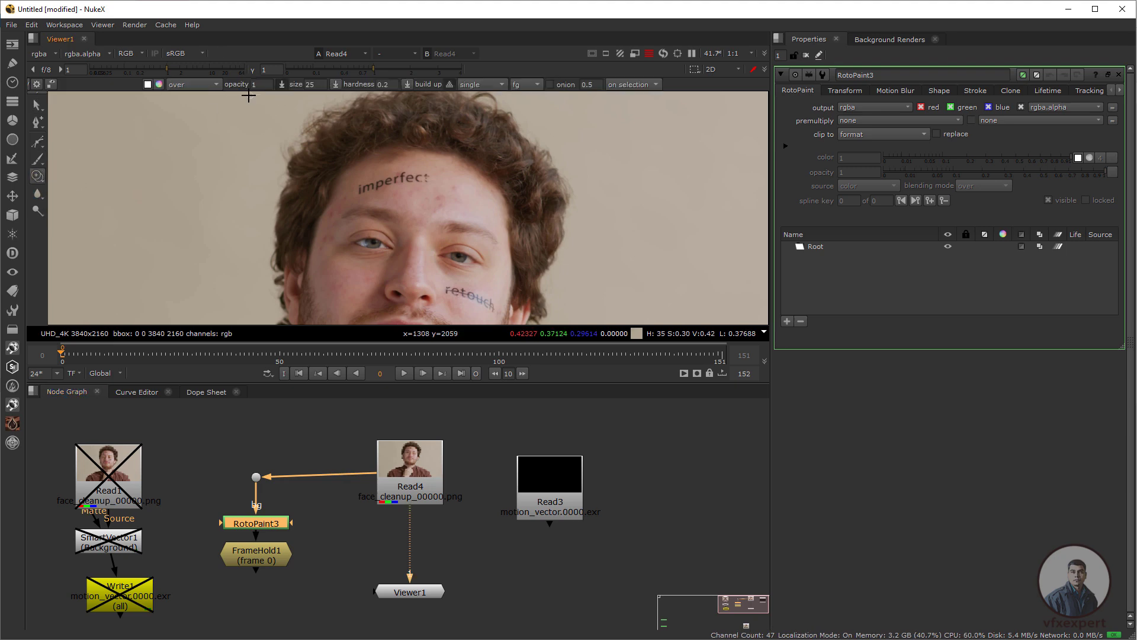
double_click(383, 84)
key(Return)
drag(264, 84, 234, 83)
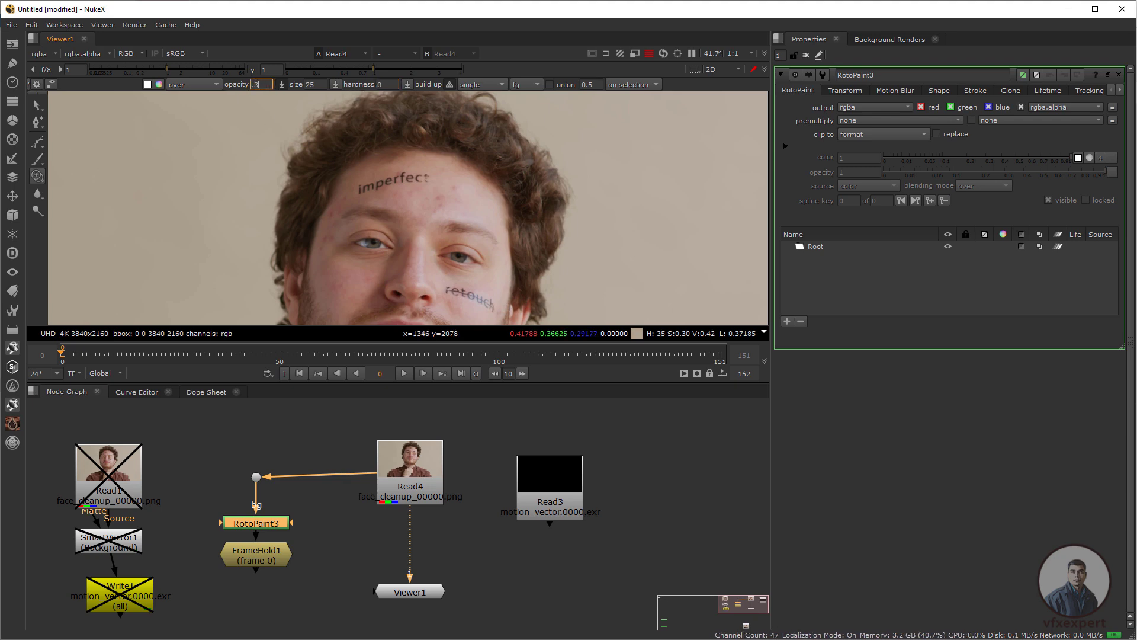
Start cloning skin over the "m" of the forehead text with a 34.5 brush, and show FrameHold1 in the viewer
scroll(373, 169, up, 8)
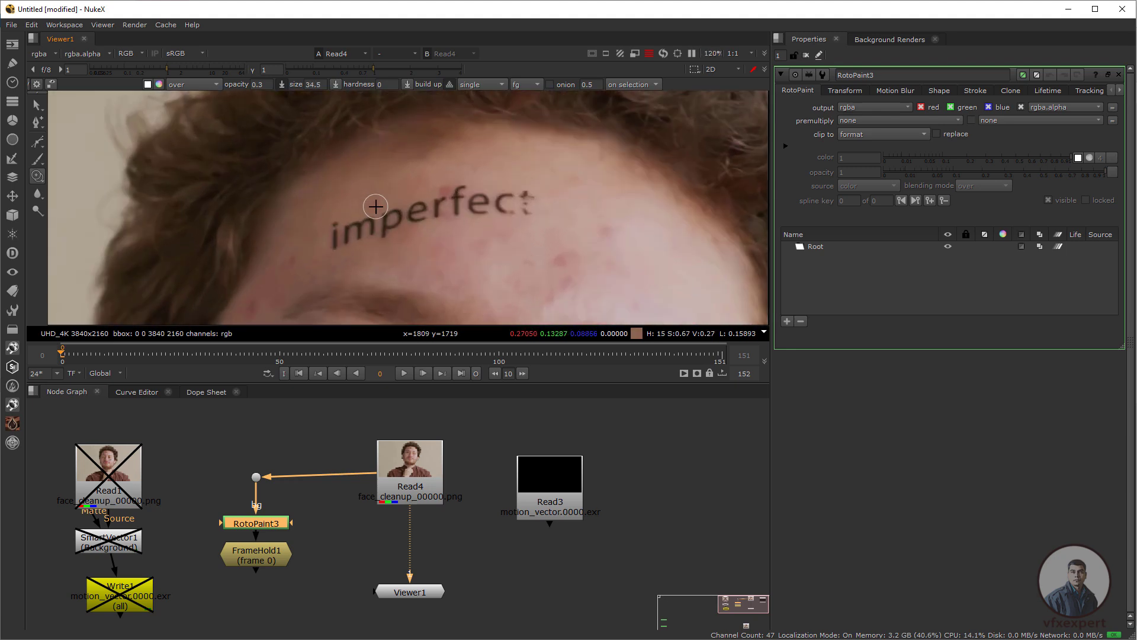
scroll(359, 229, up, 6)
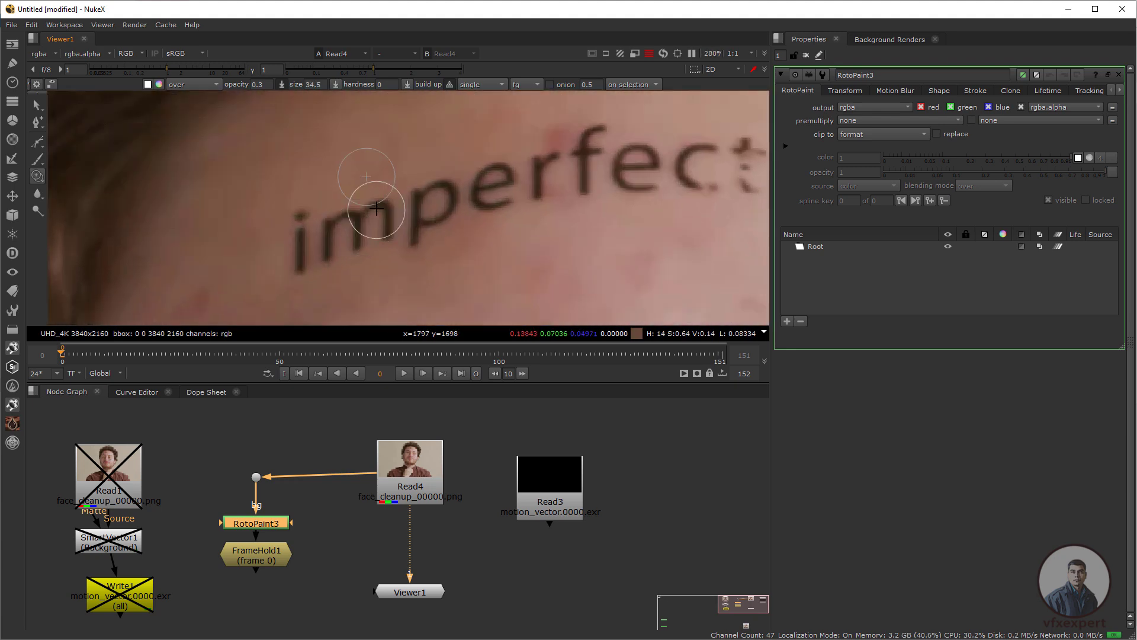
click(377, 198)
click(374, 200)
click(373, 202)
click(372, 203)
click(264, 559)
key(1)
Clone neighbouring skin over the first letters of the forehead word "imperfect", reducing the brush size to about 32.3 partway
click(379, 195)
click(386, 204)
click(388, 210)
click(366, 206)
click(361, 212)
click(358, 206)
click(345, 203)
click(339, 214)
click(325, 218)
click(324, 222)
click(323, 227)
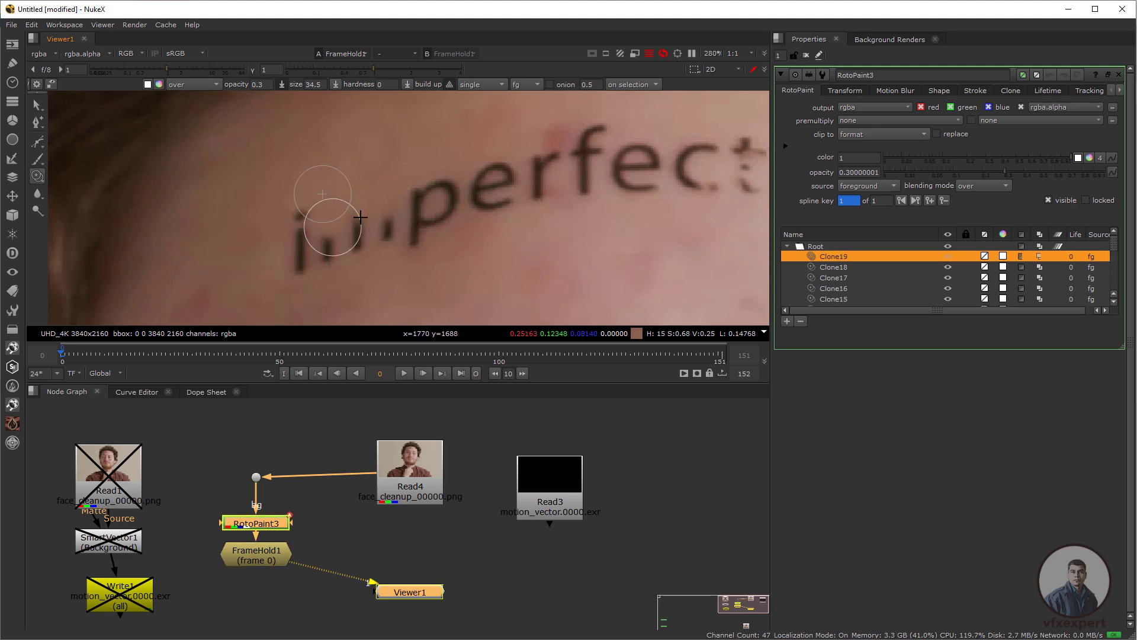
click(337, 221)
click(350, 214)
middle_drag(369, 205, 388, 211)
shift+drag(378, 207, 380, 203)
click(376, 224)
click(375, 232)
click(376, 243)
click(375, 249)
click(375, 252)
click(373, 254)
click(376, 242)
click(372, 241)
middle_drag(366, 244, 389, 231)
click(388, 235)
click(390, 233)
click(373, 229)
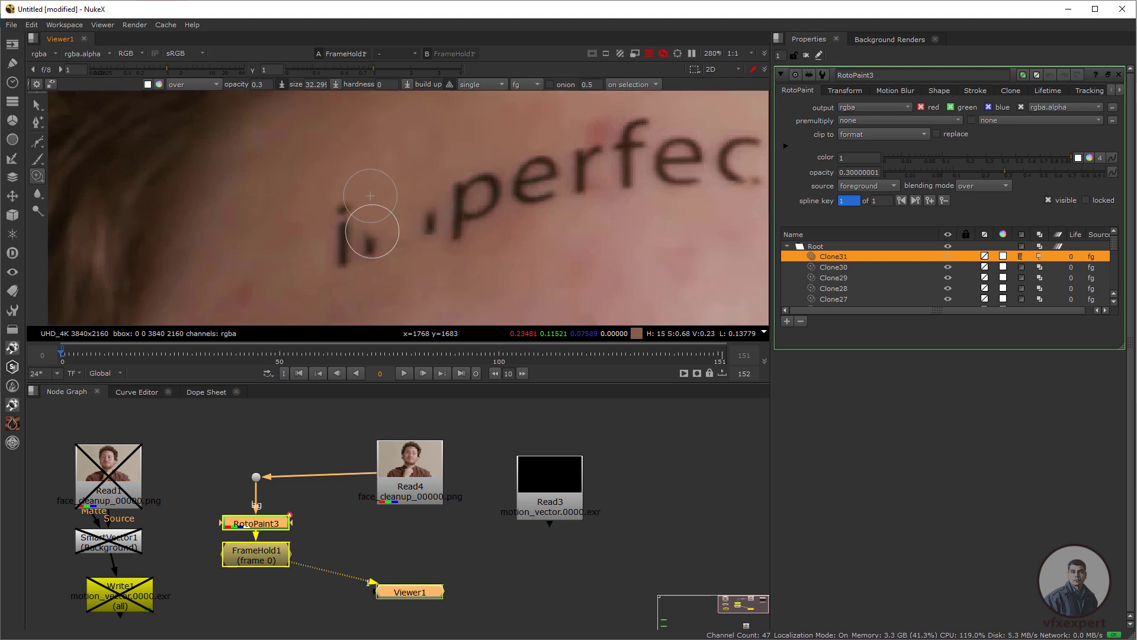
click(383, 220)
scroll(374, 220, down, 3)
click(373, 220)
Bring the finished RotoPaint1 node over and connect it between the dot and FrameHold1 in place of RotoPaint3
middle_drag(313, 548, 386, 489)
mouse_move(459, 534)
mouse_down()
mouse_move(350, 556)
mouse_move(471, 553)
mouse_move(472, 537)
mouse_move(339, 546)
mouse_up()
click(399, 563)
drag(342, 499, 348, 460)
scroll(310, 544, down, 4)
middle_drag(310, 544, 587, 488)
drag(171, 549, 648, 477)
click(453, 485)
middle_drag(454, 485, 213, 517)
scroll(364, 489, up, 5)
drag(451, 548, 443, 483)
middle_drag(402, 462, 404, 490)
click(365, 488)
drag(445, 506, 453, 516)
ctrl+shift+drag(374, 490, 351, 490)
Move RotoPaint3 out of the way and delete it, and adjust the position of Read4
drag(449, 503, 65, 530)
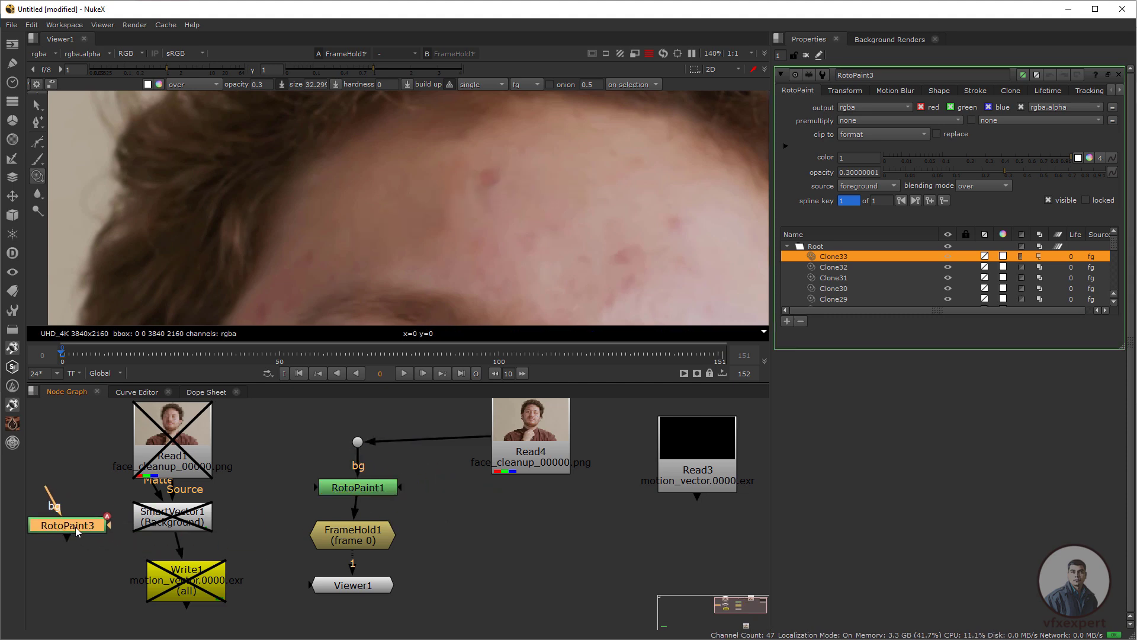
key(Delete)
scroll(296, 535, down, 3)
click(462, 446)
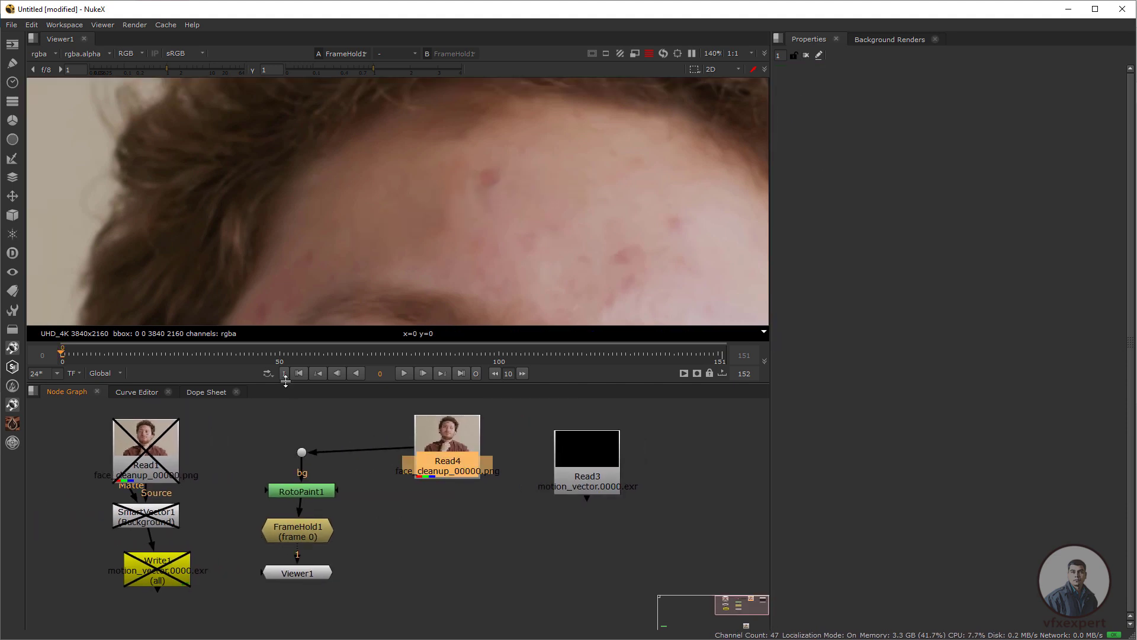
scroll(443, 214, down, 5)
mouse_move(458, 463)
mouse_down()
mouse_move(439, 469)
mouse_move(450, 460)
mouse_up()
click(317, 527)
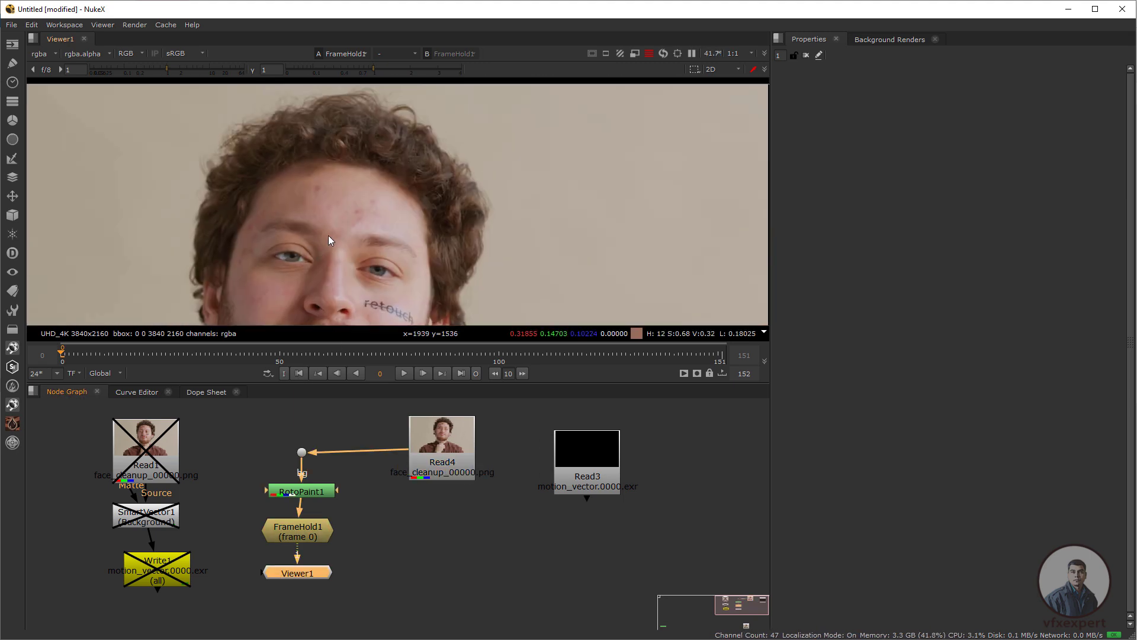
Assign Read4 and FrameHold1 to viewer inputs 1 and 2 and compare the original forehead with the painted one
click(442, 450)
key(1)
click(297, 528)
key(2)
scroll(332, 181, up, 3)
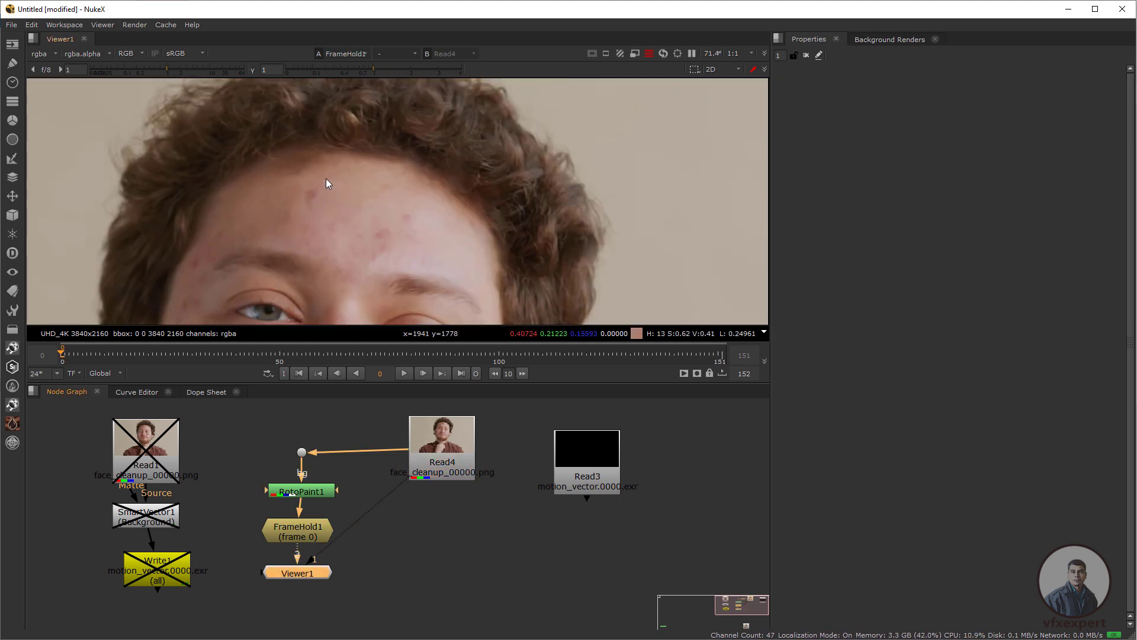
key(2)
key(1)
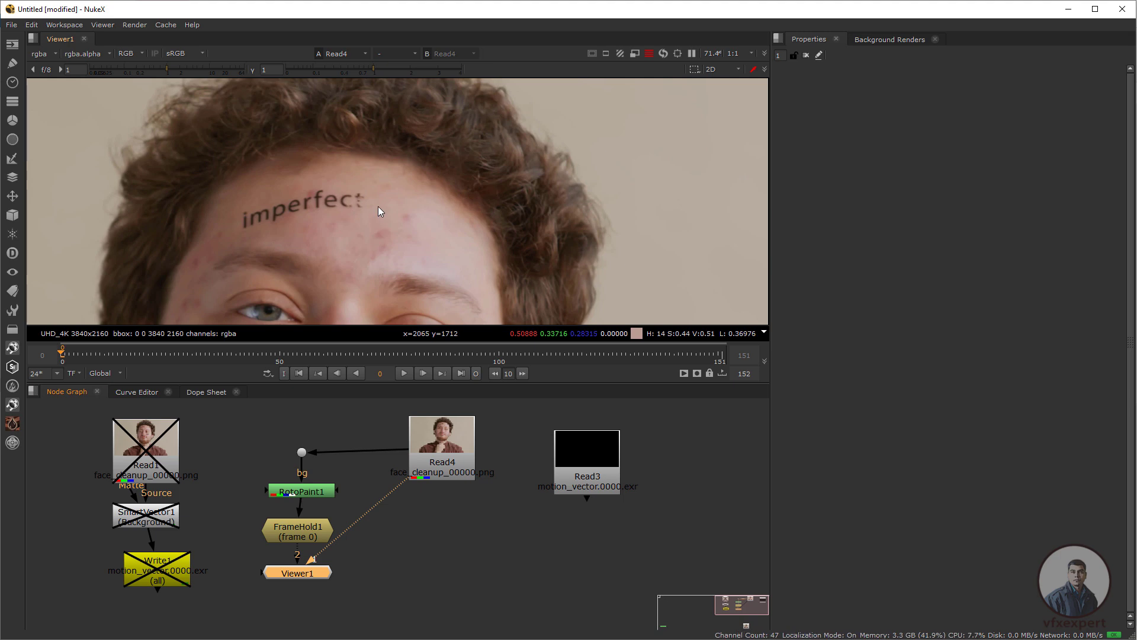
key(2)
scroll(319, 507, down, 2)
Move the disabled Read1, SmartVector1 and Write1 chain aside and place Viewer1 lower to free space below FrameHold1
click(317, 566)
drag(247, 420, 123, 586)
drag(171, 555, 105, 548)
click(234, 573)
drag(300, 576, 358, 607)
Add a Copy node and a Roto node below FrameHold1
click(268, 588)
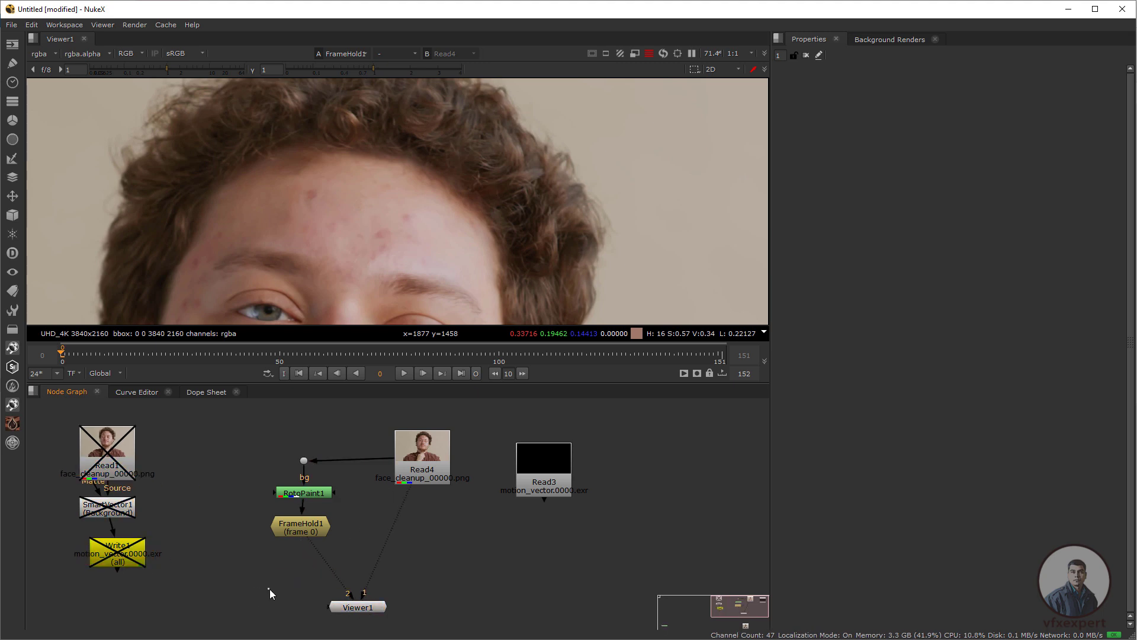
click(269, 589)
click(308, 567)
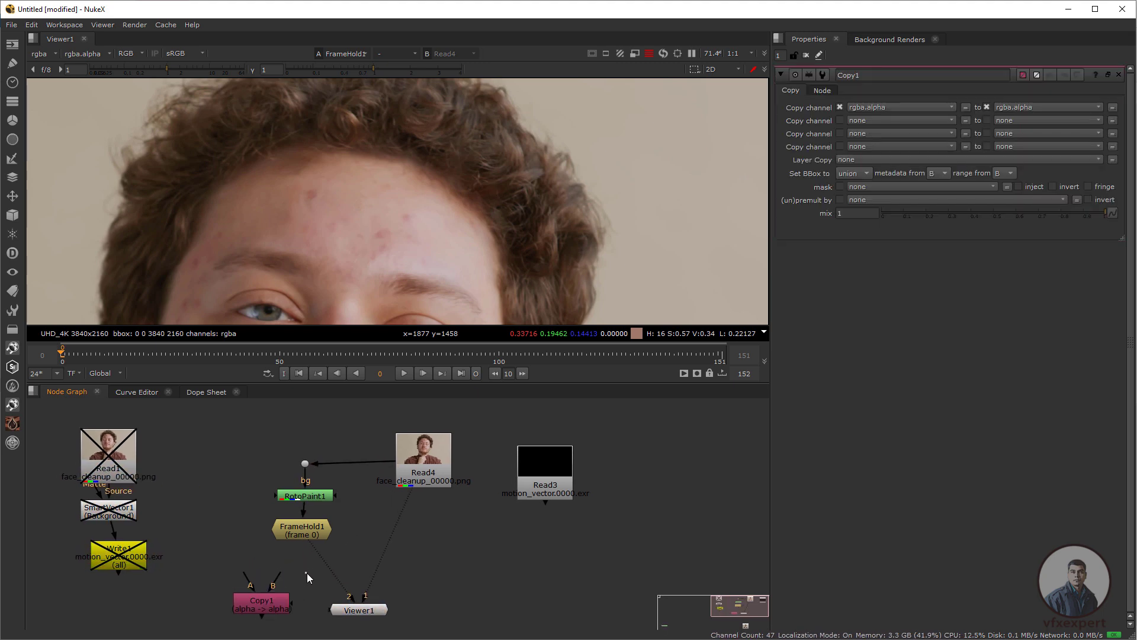
key(o)
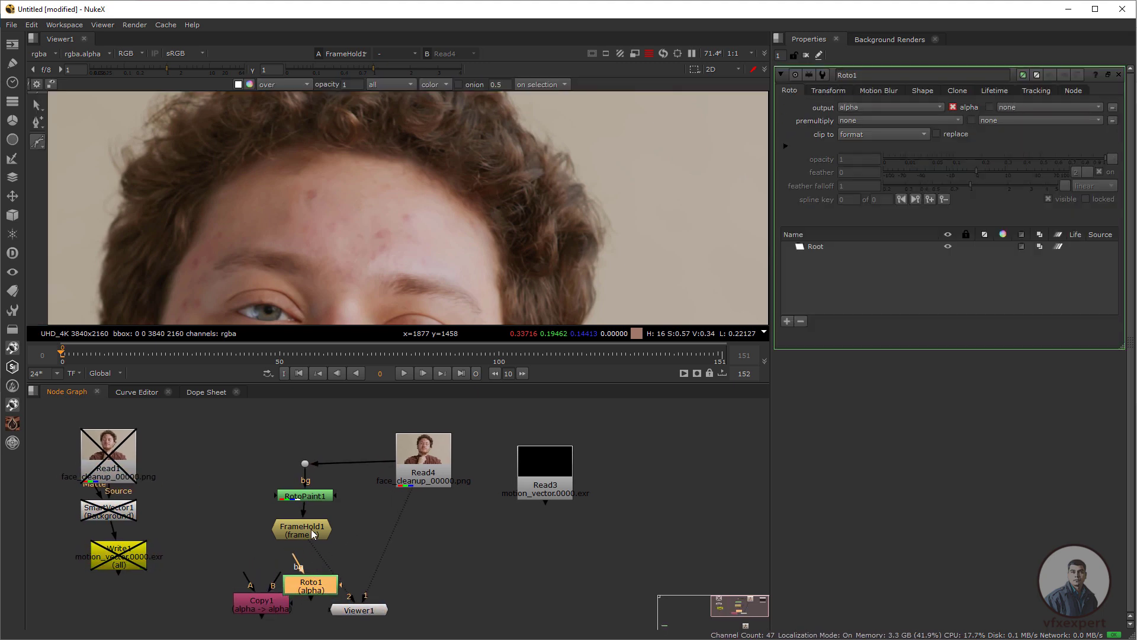
Show the original Read4 footage in the viewer and move Roto1 up beside FrameHold1
click(311, 528)
click(304, 497)
key(1)
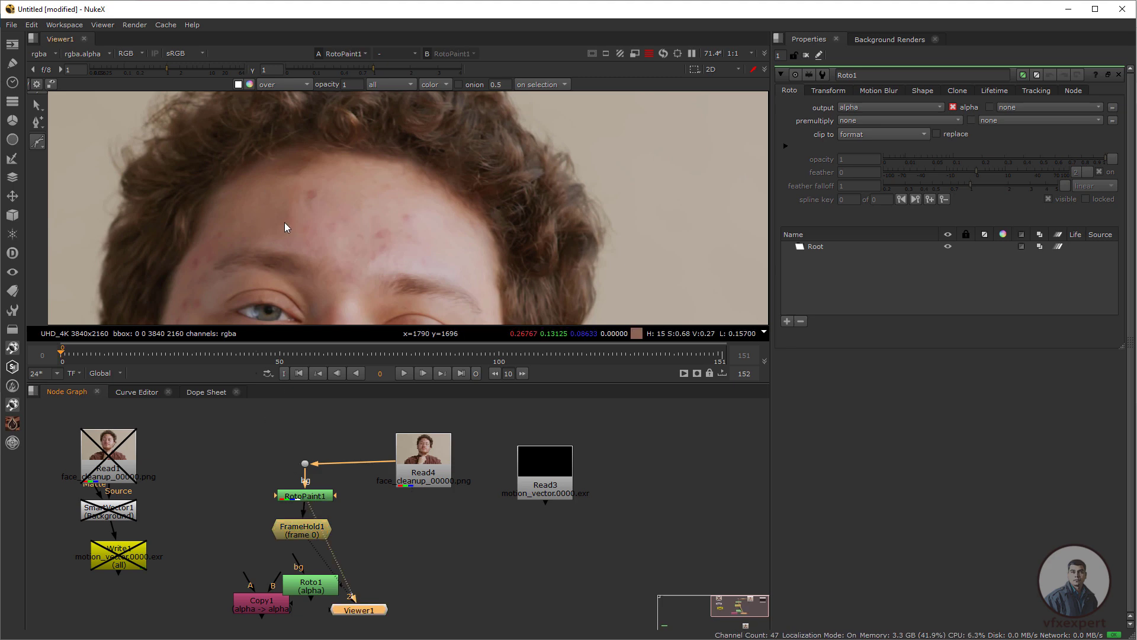
click(424, 459)
key(1)
scroll(237, 183, up, 4)
scroll(202, 219, down, 2)
drag(320, 592, 368, 559)
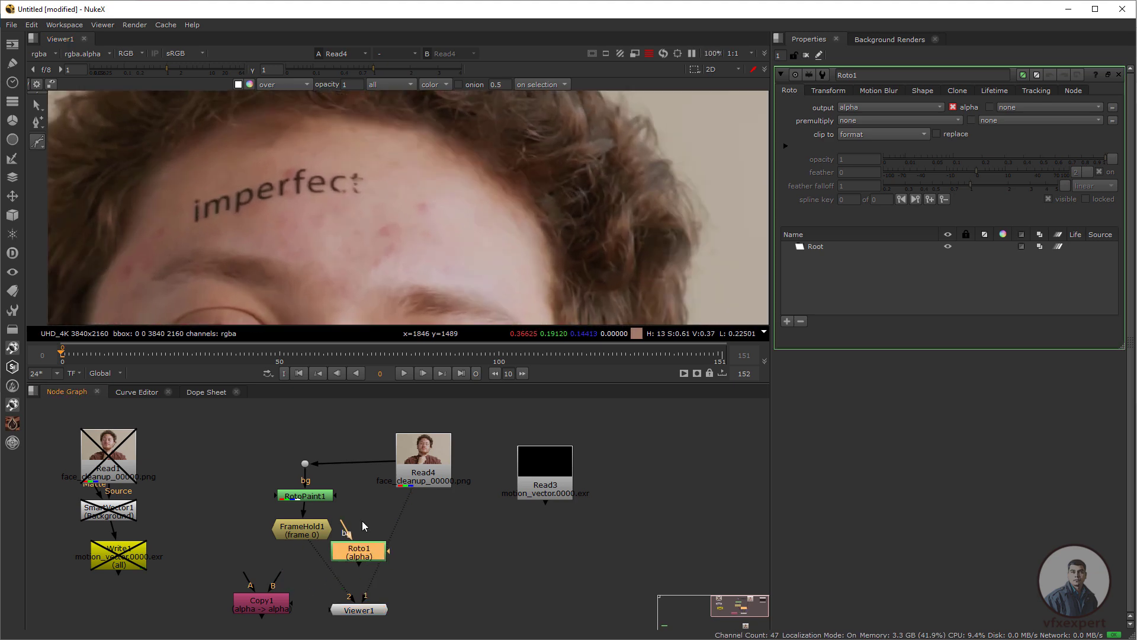
Draw a closed Bezier shape in Roto1 around the word "imperfect" on the forehead
scroll(205, 241, up, 2)
click(190, 219)
click(217, 213)
click(232, 209)
click(248, 204)
click(313, 186)
click(359, 183)
click(416, 180)
click(430, 144)
click(378, 135)
click(265, 160)
click(189, 218)
scroll(343, 228, down, 4)
scroll(373, 282, down, 1)
Feather all points of the Bezier shape outward and deselect it
key(e)
key(e)
key(e)
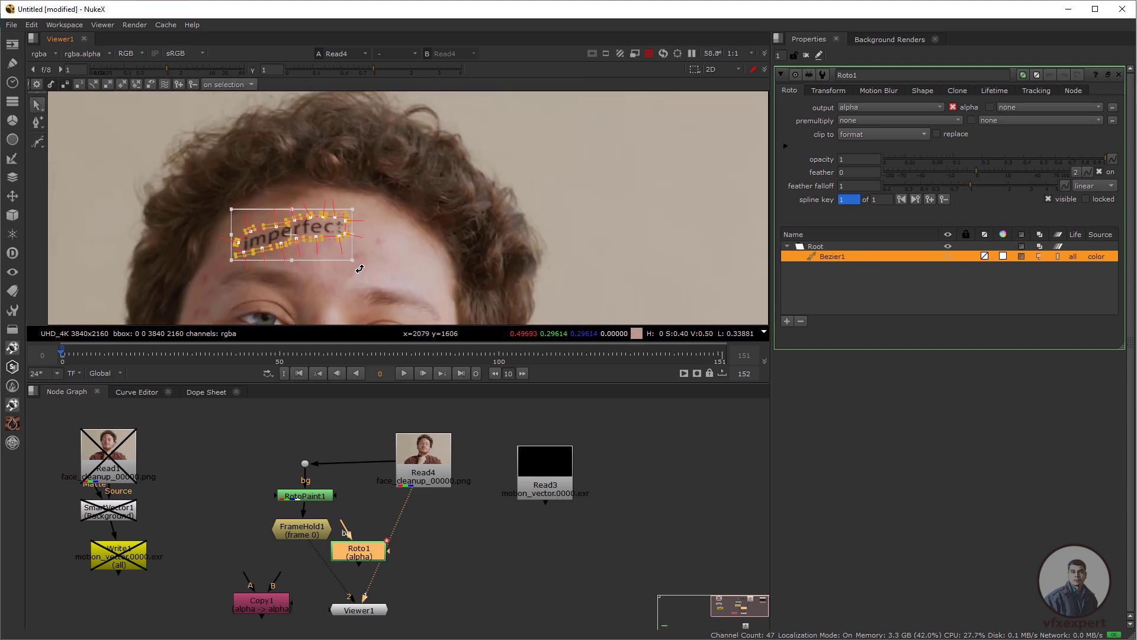
click(393, 263)
scroll(250, 234, up, 2)
middle_drag(242, 299, 281, 269)
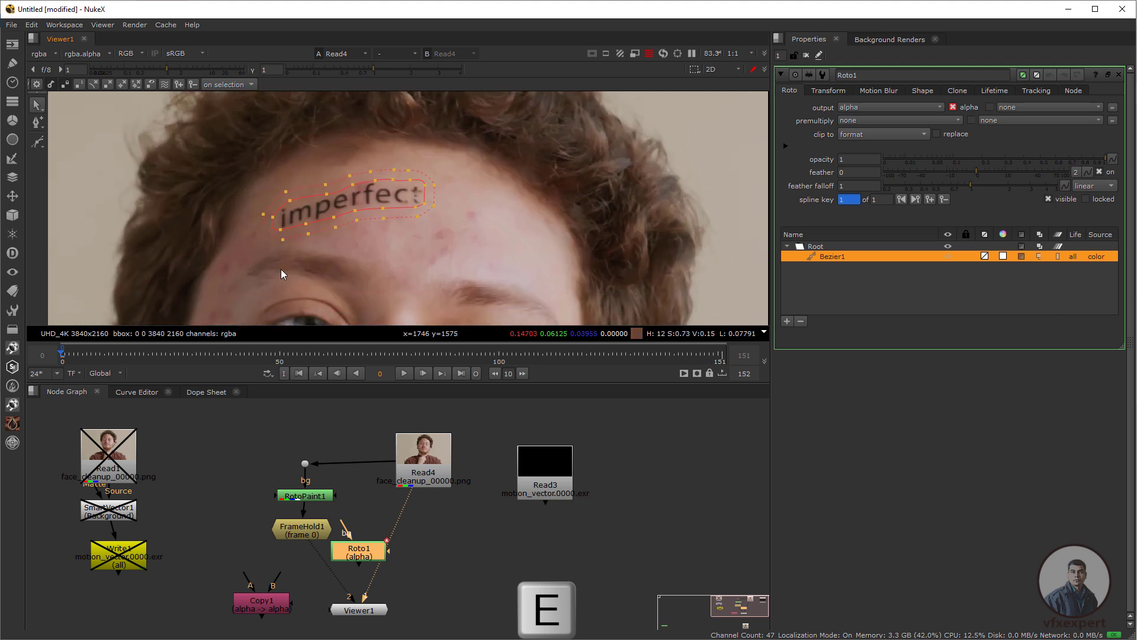
Pull individual feather points farther out along the bottom, end and upper edges of the forehead shape to soften its falloff
click(280, 269)
click(294, 236)
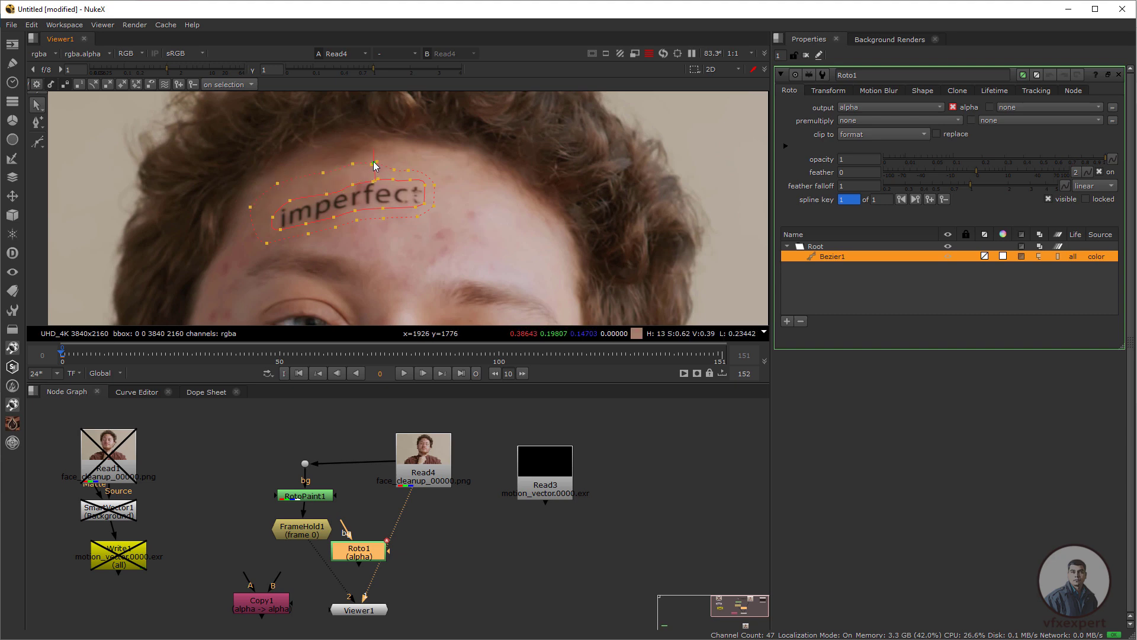
drag(409, 170, 417, 218)
drag(383, 218, 382, 221)
drag(356, 220, 356, 223)
drag(336, 227, 308, 236)
drag(267, 242, 267, 245)
scroll(299, 225, up, 3)
drag(216, 194, 211, 192)
drag(244, 258, 237, 255)
drag(283, 183, 273, 180)
scroll(349, 198, down, 5)
Place Copy1 below FrameHold1, connecting its B input to FrameHold1 and its A input to Roto1
middle_drag(385, 583, 391, 534)
drag(364, 562, 316, 583)
drag(365, 503, 399, 504)
drag(288, 552, 314, 541)
mouse_move(305, 524)
mouse_down()
mouse_move(316, 484)
mouse_move(317, 526)
mouse_up()
click(315, 486)
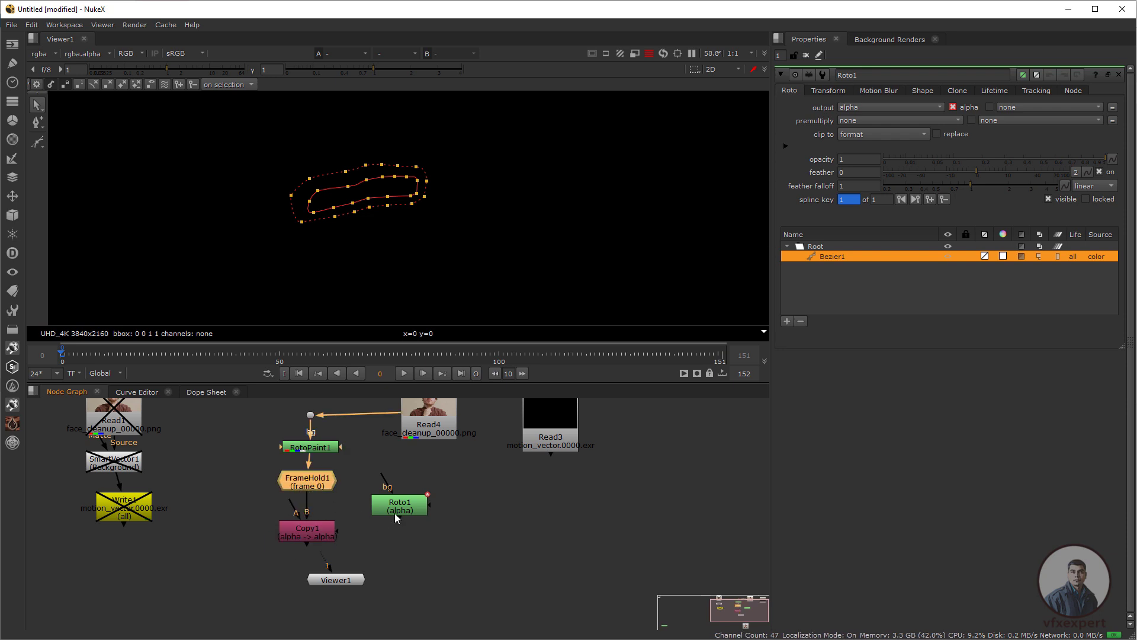
drag(392, 514, 220, 526)
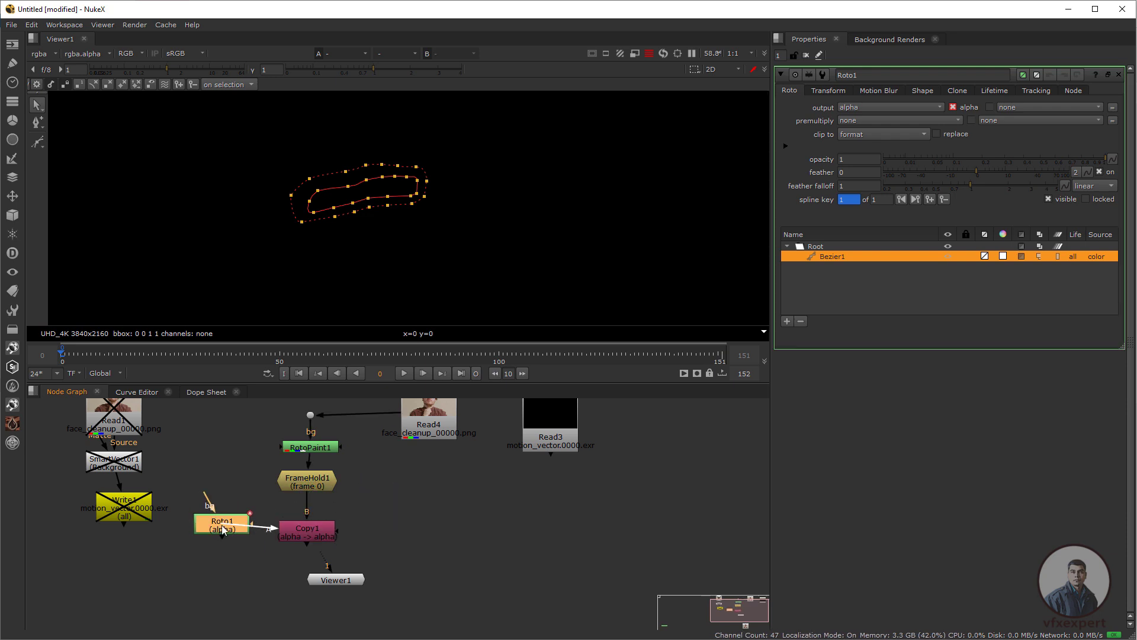
Connect Viewer1 to Copy1 and frame the whole face in the viewer
drag(327, 578, 313, 536)
scroll(447, 229, down, 5)
middle_drag(463, 227, 449, 211)
middle_drag(385, 531, 353, 522)
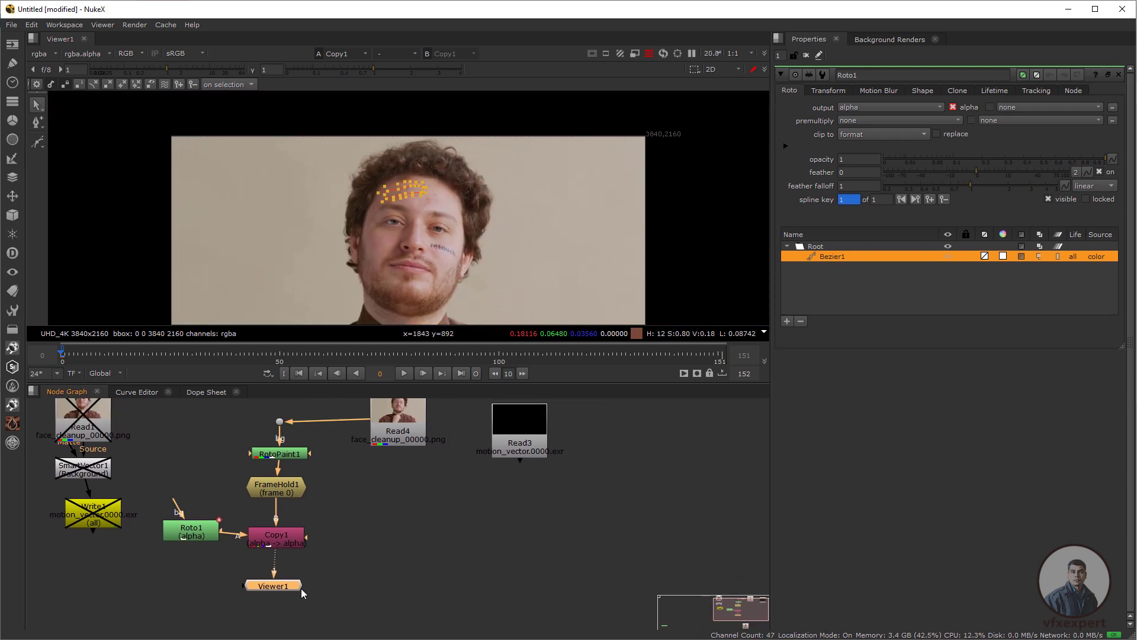
Add a Premult node after Copy1 to isolate the forehead patch, with Viewer1 moved below it
drag(286, 588, 284, 604)
click(280, 539)
key(Tab)
text(pre)
key(Return)
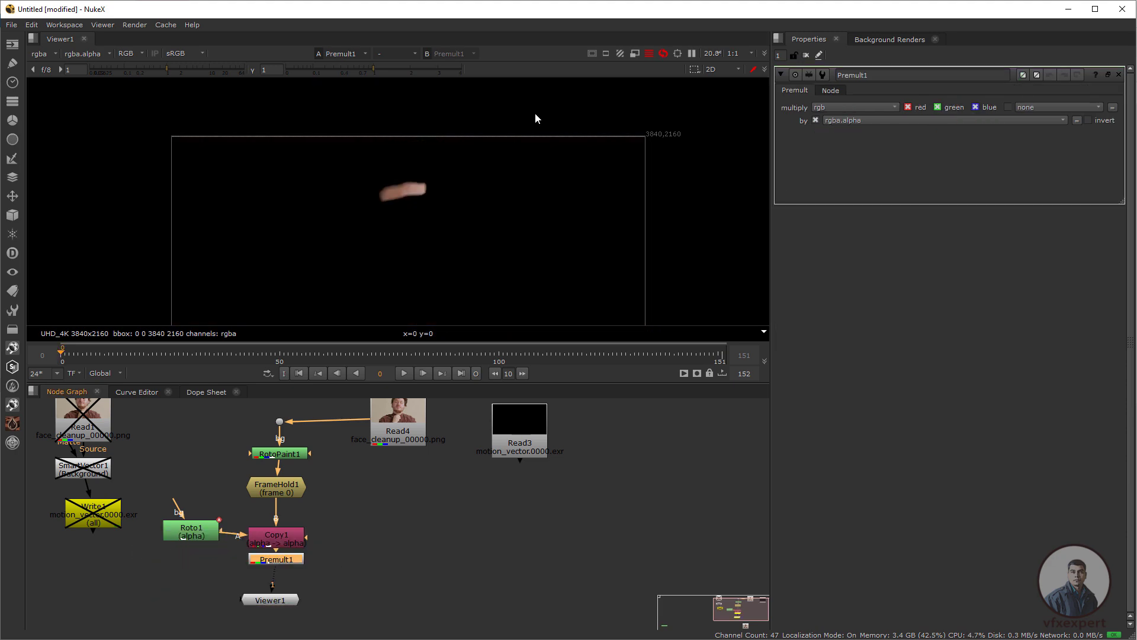
scroll(403, 197, down, 2)
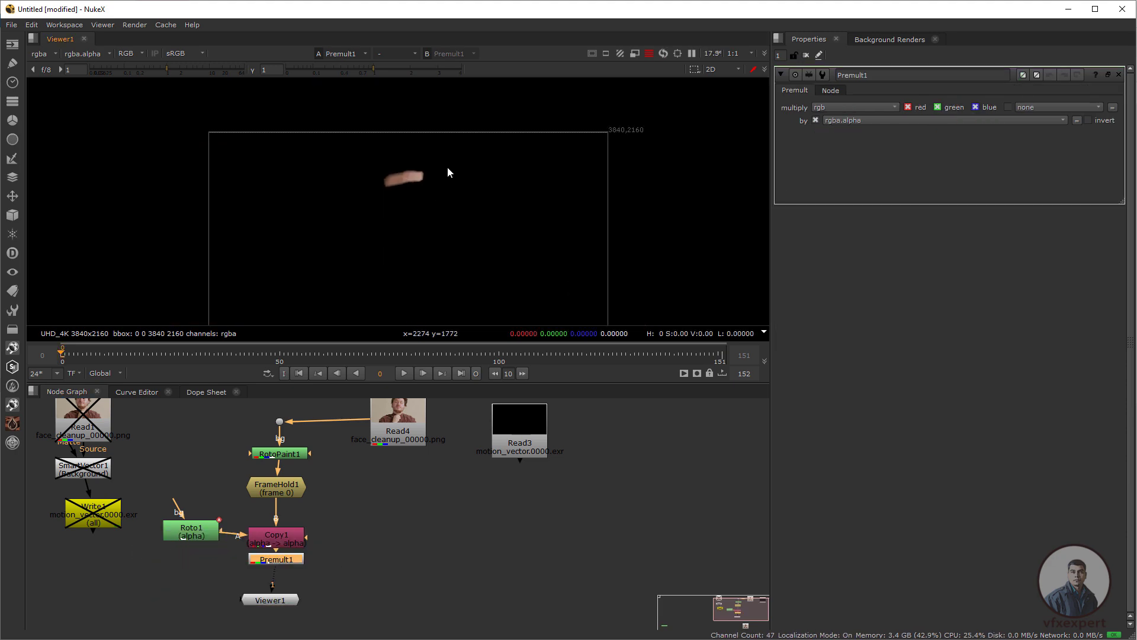
mouse_move(398, 510)
middle_down()
mouse_move(379, 512)
mouse_move(402, 495)
middle_up()
click(391, 445)
click(403, 495)
middle_drag(395, 546, 366, 563)
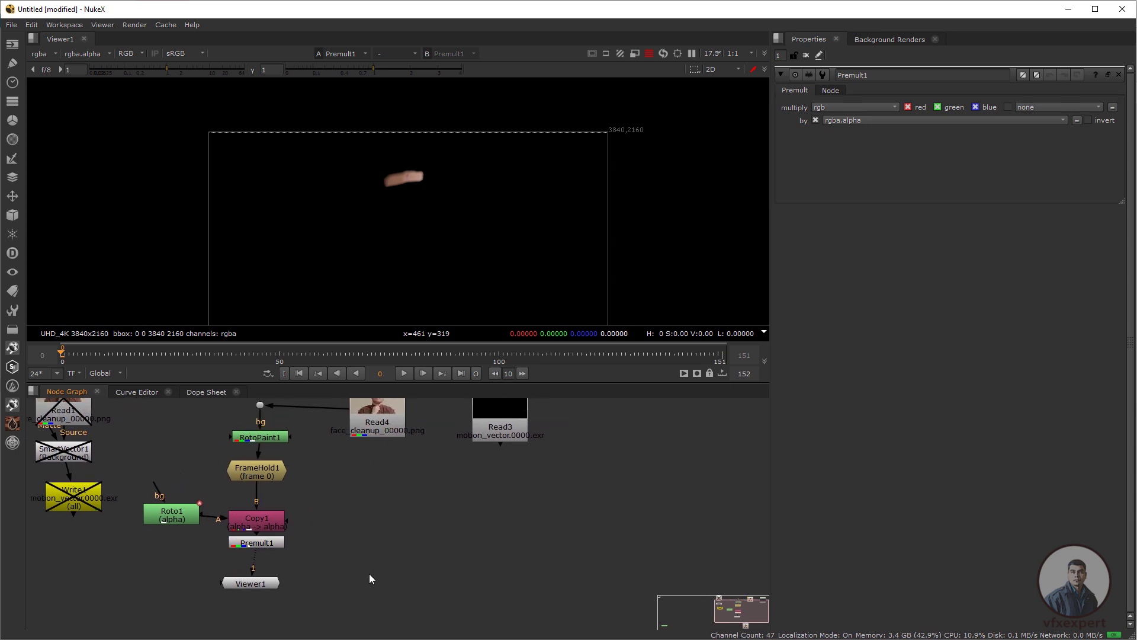
Add a Merge node below Read4 with A from Premult1 and B from Read4, view it in Viewer1, and straighten the node lines
scroll(368, 573, down, 1)
key(m)
drag(369, 560, 386, 445)
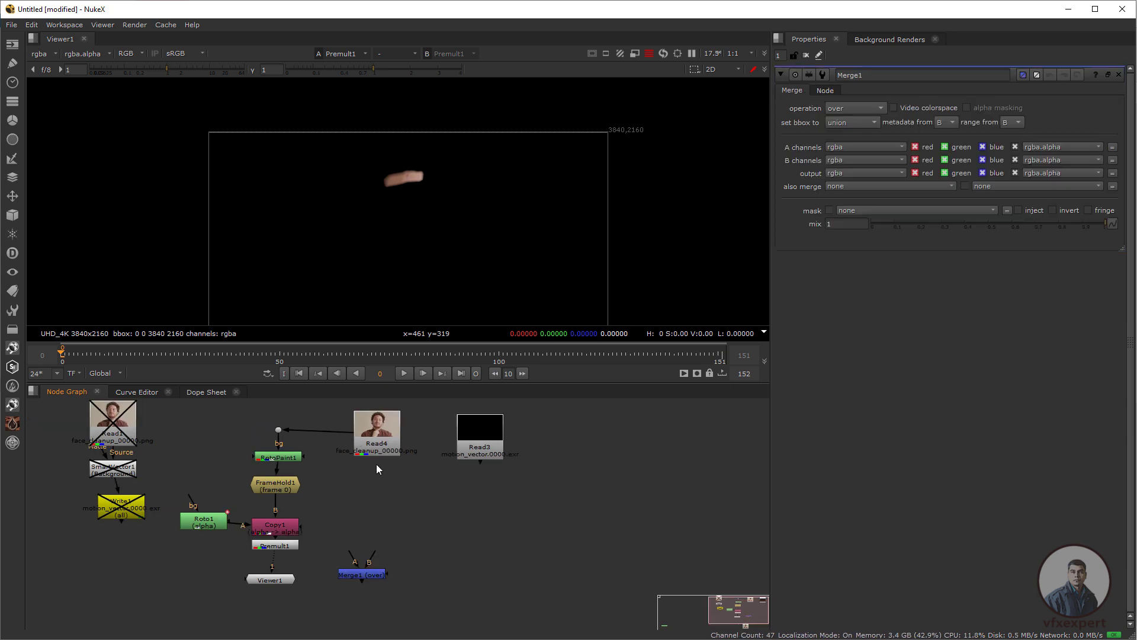
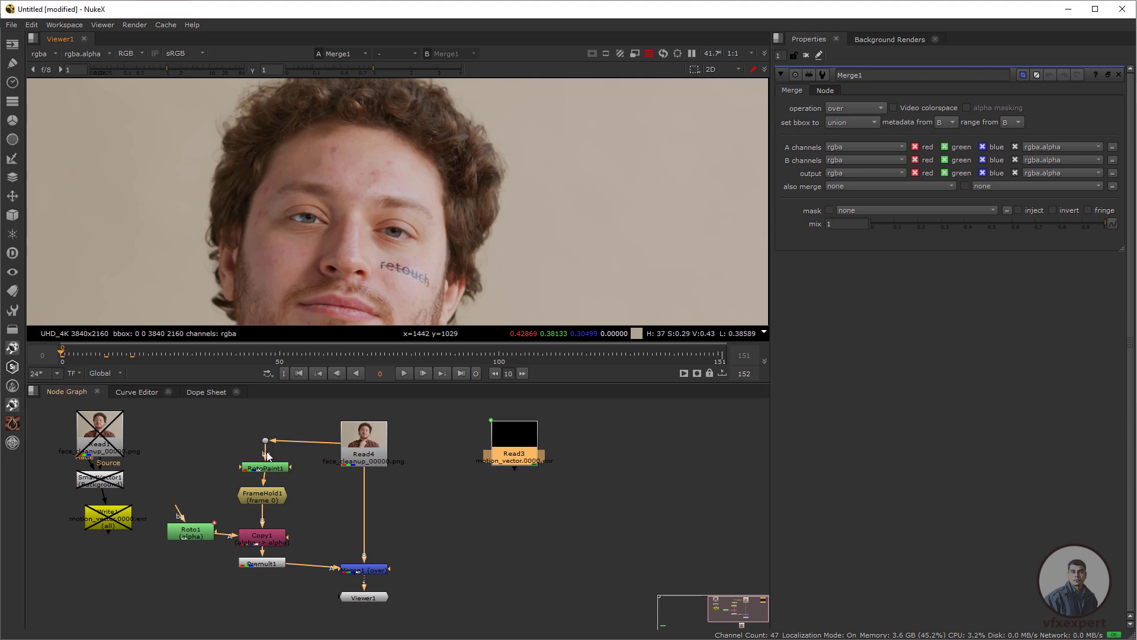
drag(266, 443, 269, 467)
drag(383, 570, 383, 562)
click(442, 545)
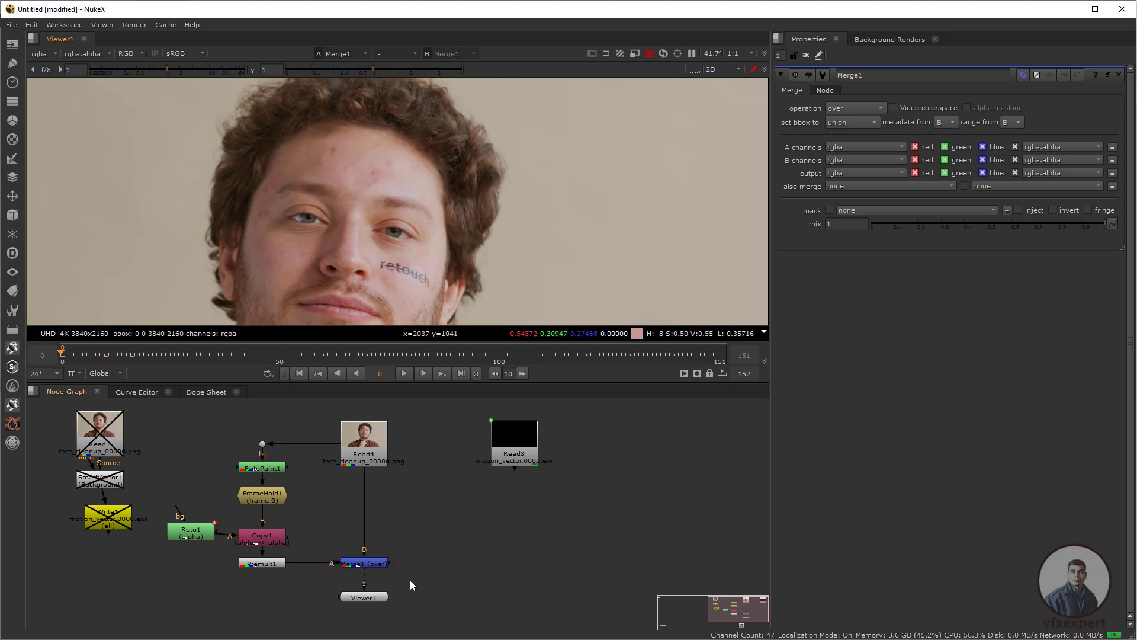
Lower Viewer1 beneath Merge1, shift Read3 slightly, and add a VectorDistort node beside Merge1
middle_drag(428, 580, 418, 573)
drag(359, 591, 362, 608)
click(431, 578)
drag(496, 443, 473, 443)
click(425, 510)
key(Tab)
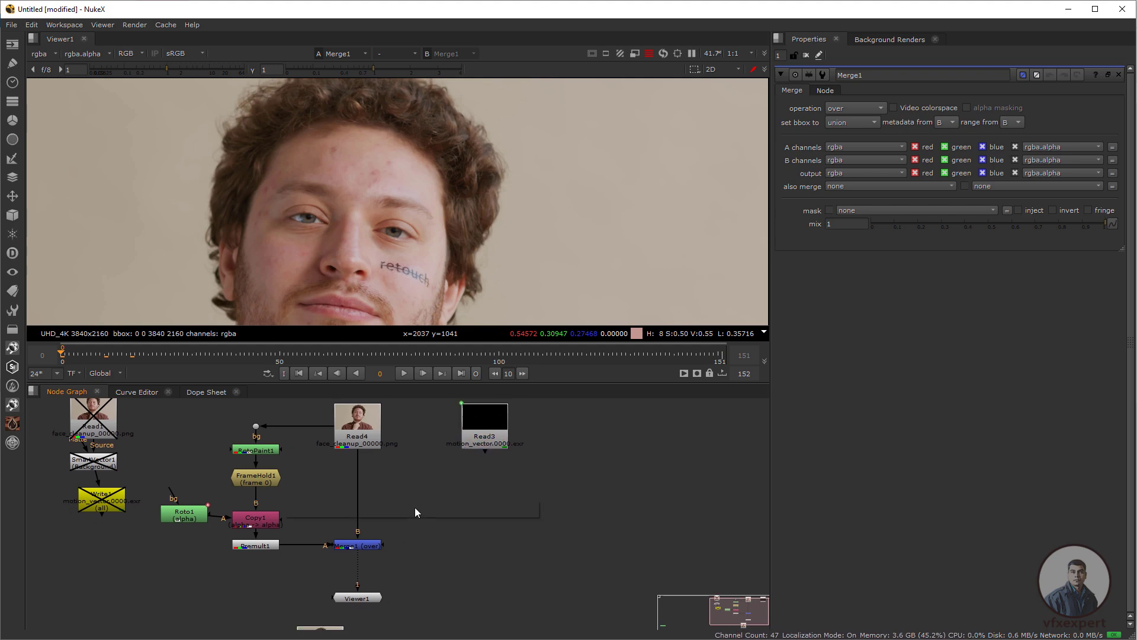
text(vect)
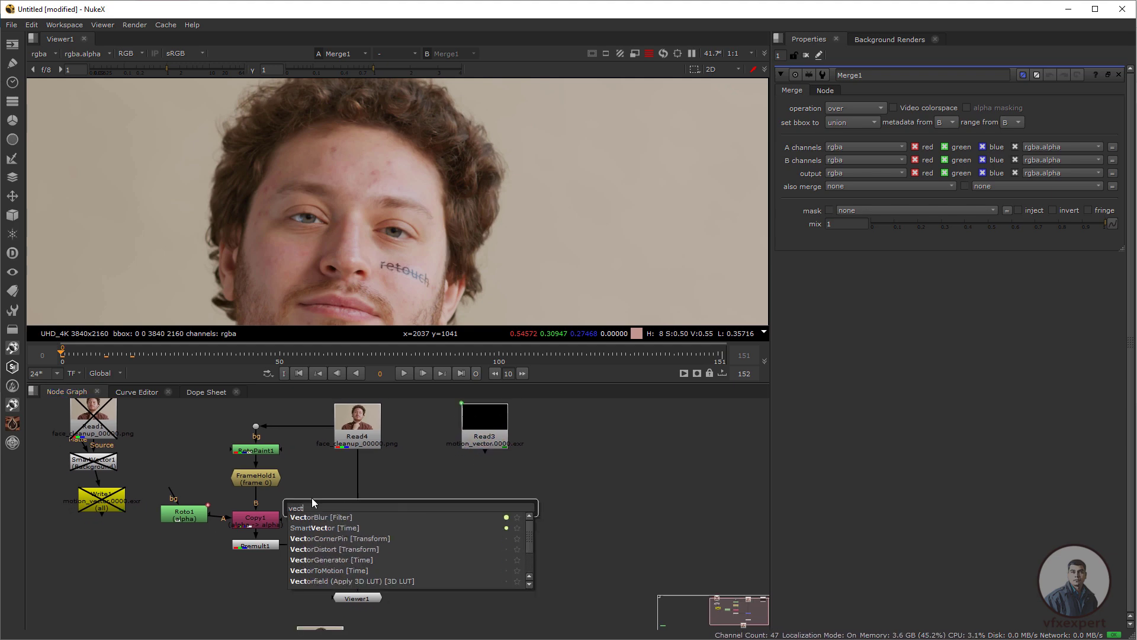
click(341, 550)
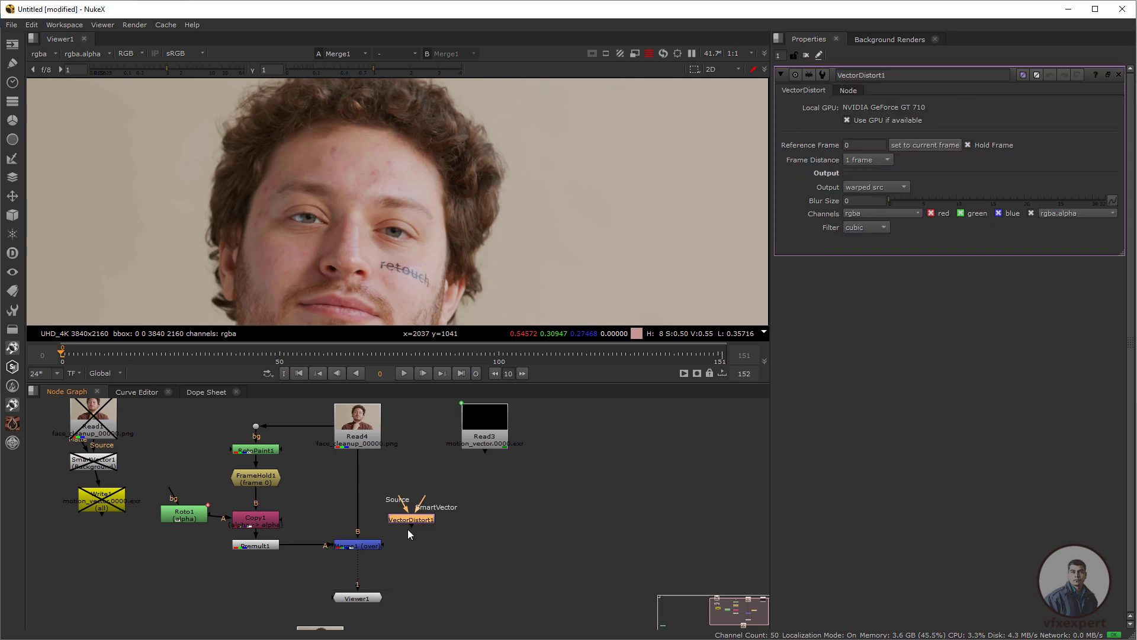
Spread the graph by moving Read4, Merge1 and Viewer1 away from the patch branch, with VectorDistort1 placed below Read3
middle_drag(408, 540, 447, 502)
scroll(370, 541, down, 2)
drag(347, 592, 169, 604)
middle_drag(387, 509, 321, 562)
drag(415, 462, 431, 453)
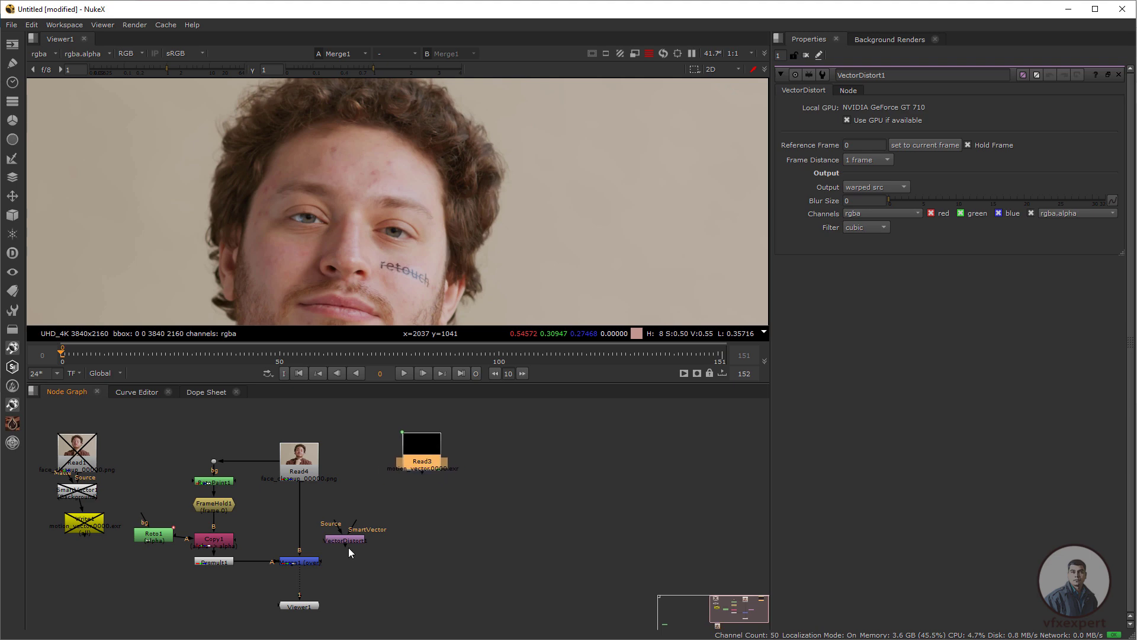
click(415, 538)
drag(354, 543, 401, 544)
ctrl+drag(310, 565, 323, 566)
drag(299, 605, 312, 606)
drag(392, 542, 424, 543)
drag(422, 460, 426, 457)
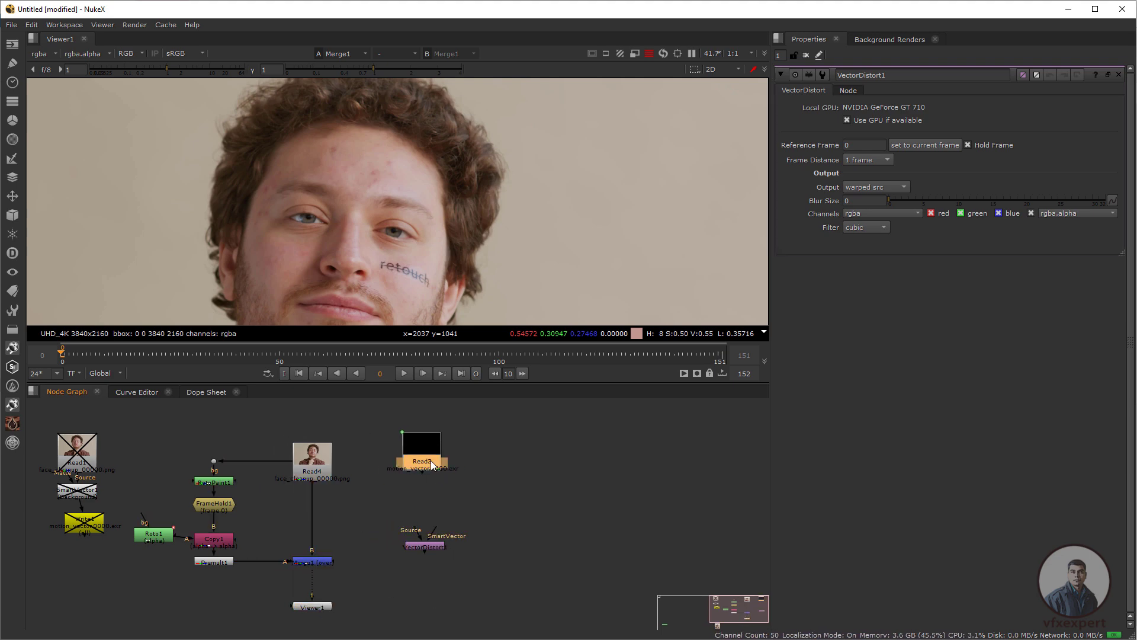
middle_drag(379, 503, 418, 507)
drag(475, 548, 421, 552)
middle_drag(389, 552, 432, 543)
scroll(339, 565, up, 1)
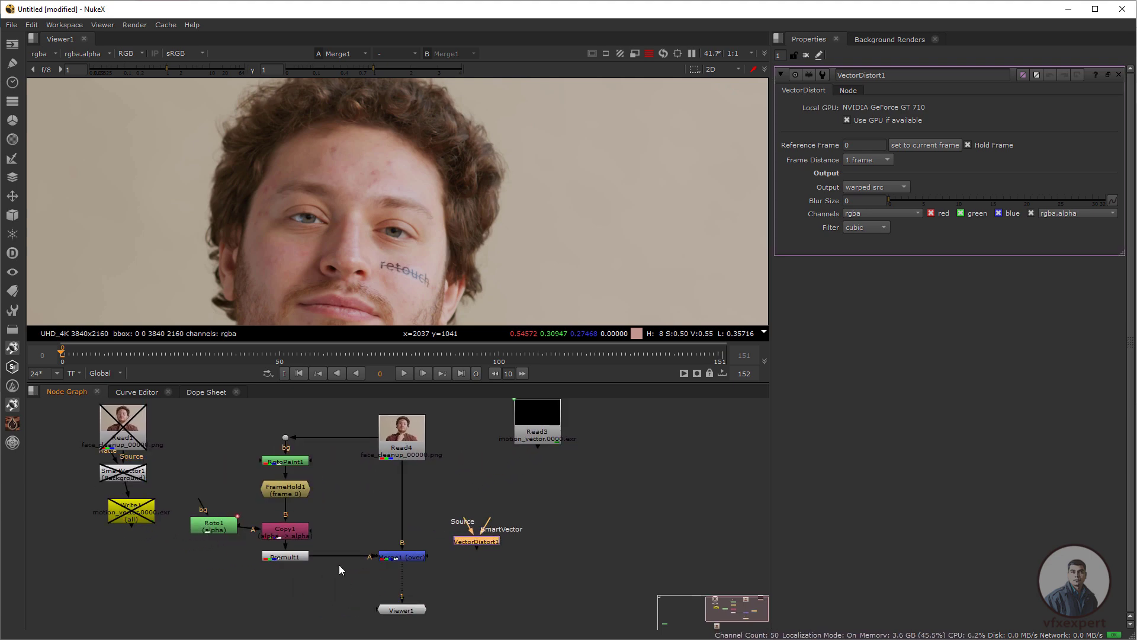
Detach Merge1's A input from Premult1, bring VectorDistort1 near Premult1, and shift Merge1 and Read4 to make room
click(293, 556)
drag(373, 557, 427, 548)
drag(461, 544, 320, 579)
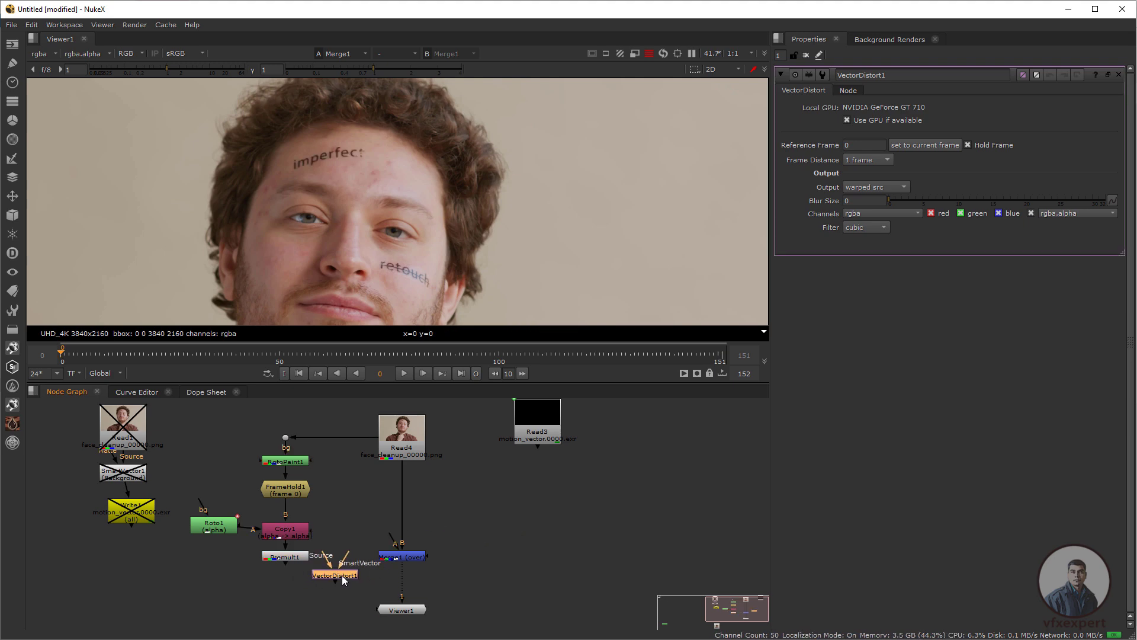
middle_drag(404, 560, 426, 558)
drag(426, 557, 466, 557)
drag(424, 442, 465, 444)
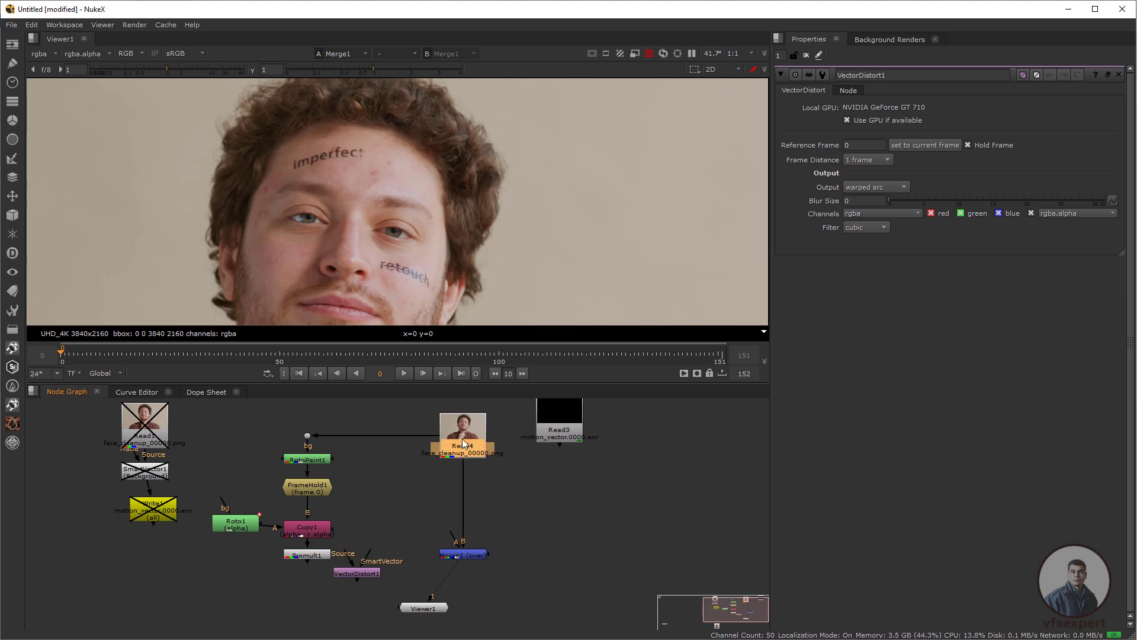
Connect VectorDistort1's Source input to Premult1 and its SmartVector input to Read3, placing Read3 directly above it
drag(360, 574, 307, 556)
click(357, 500)
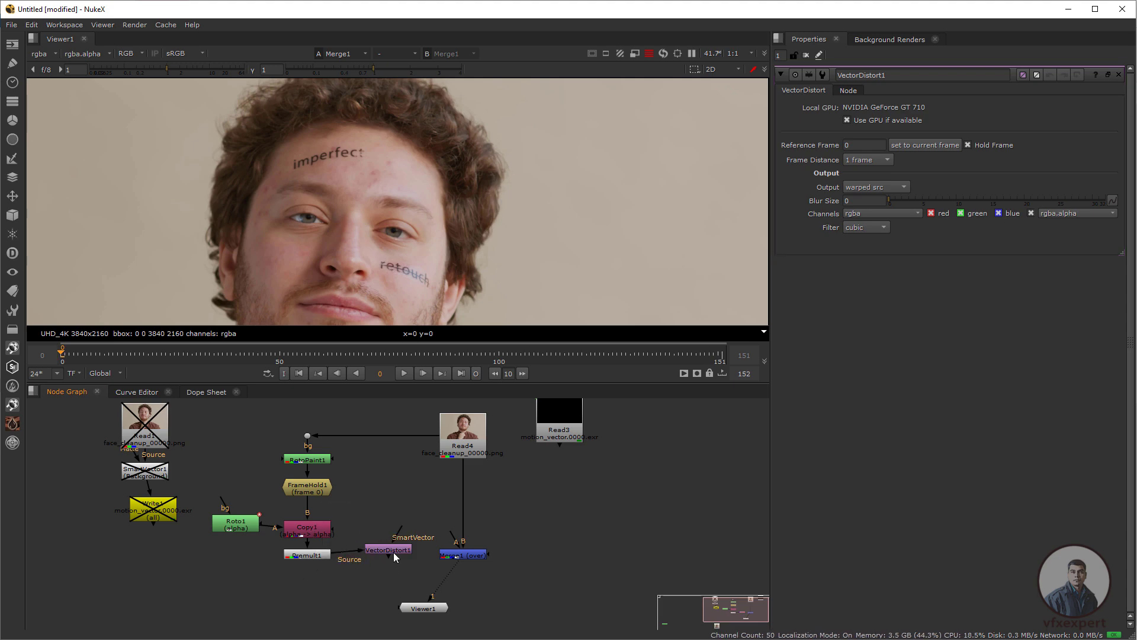
drag(394, 552, 387, 558)
click(497, 546)
drag(556, 433, 401, 489)
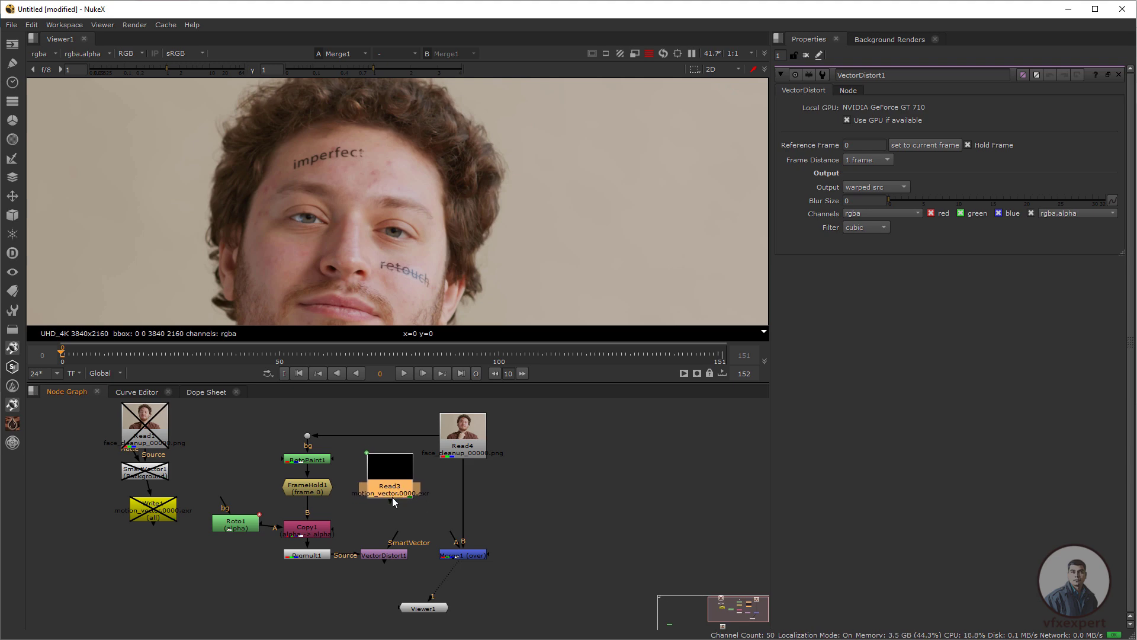
drag(383, 536, 383, 486)
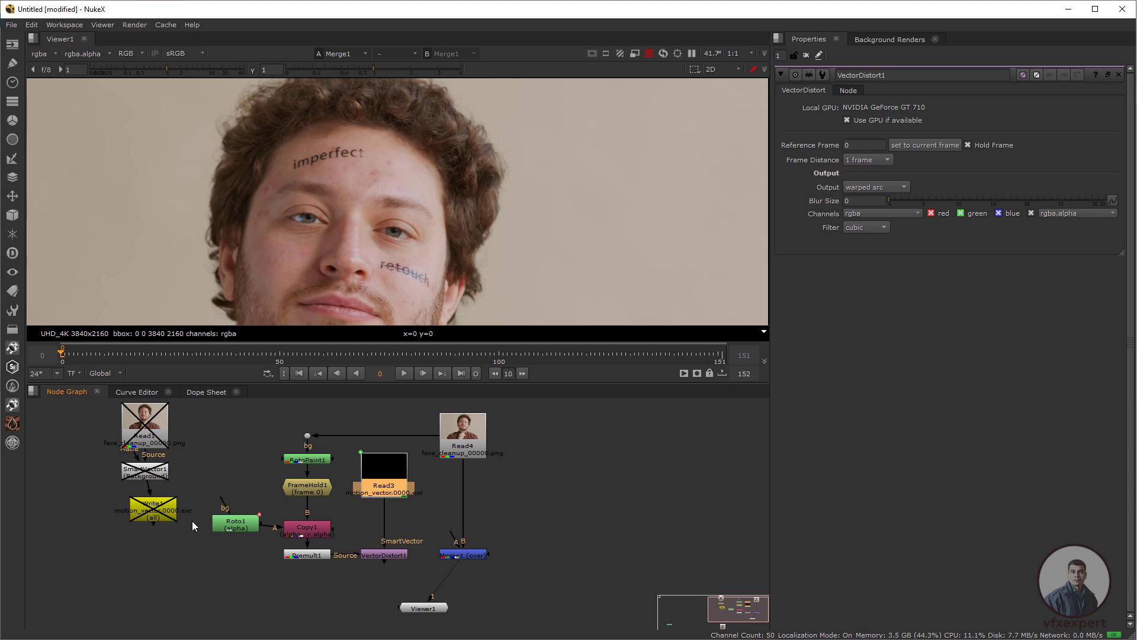
Connect Merge1's A input to VectorDistort1 and align Viewer1 below Merge1, with the disabled Write1 aligned under SmartVector1
click(150, 510)
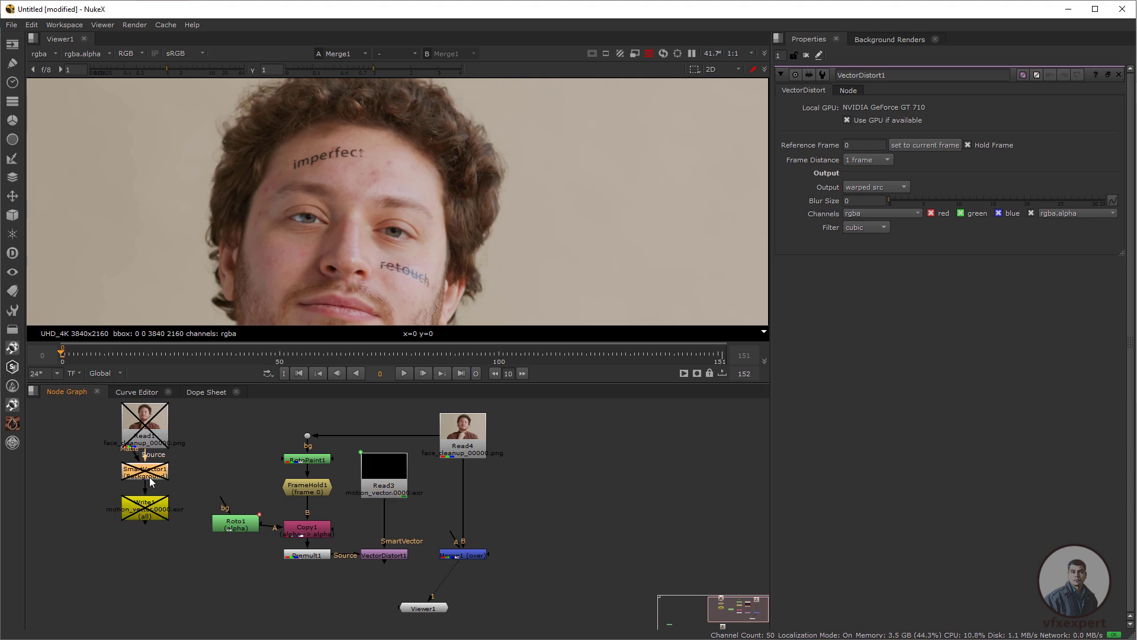
click(396, 482)
drag(404, 560, 404, 560)
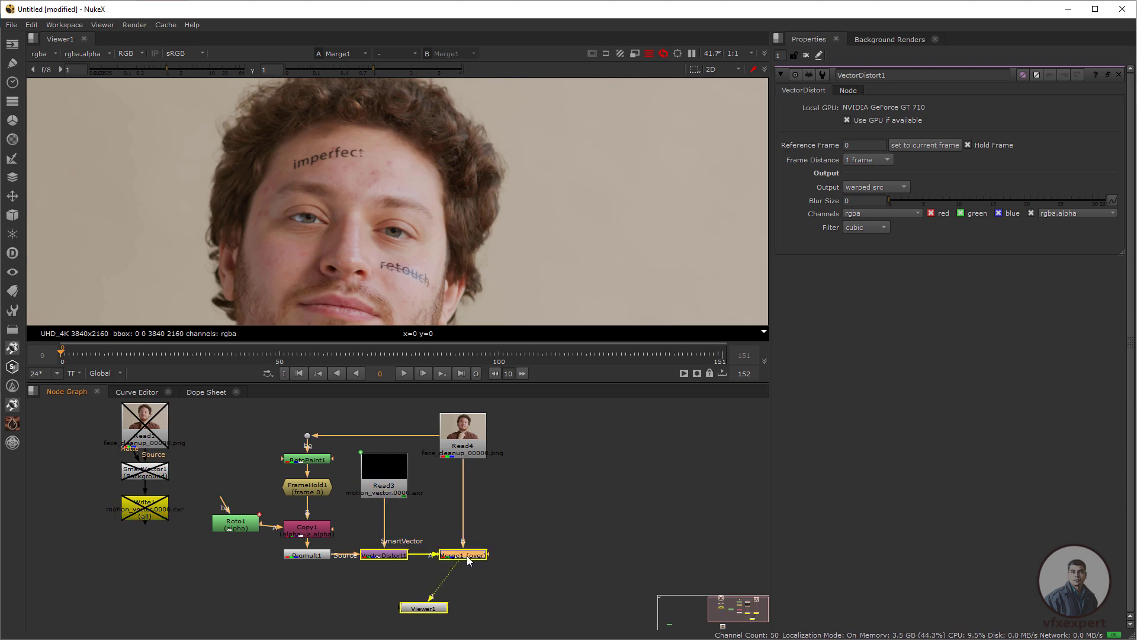
drag(423, 608, 463, 605)
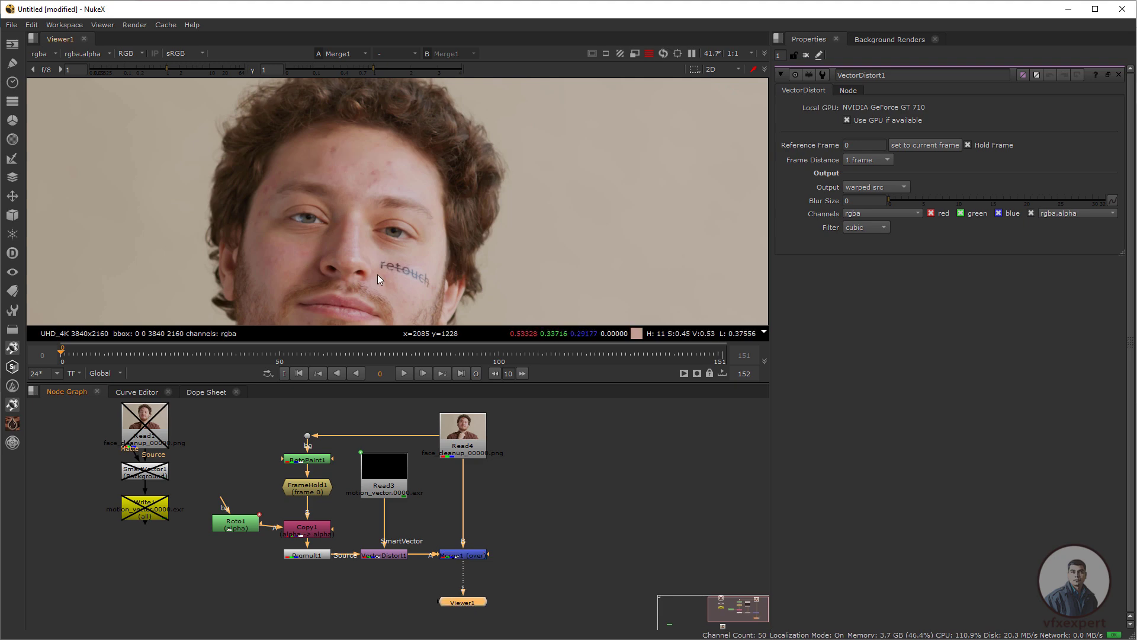
Check the forehead patch over the footage at frames 25, 39 and 55, inspecting it closely in the viewer
scroll(338, 184, down, 1)
middle_drag(339, 187, 334, 192)
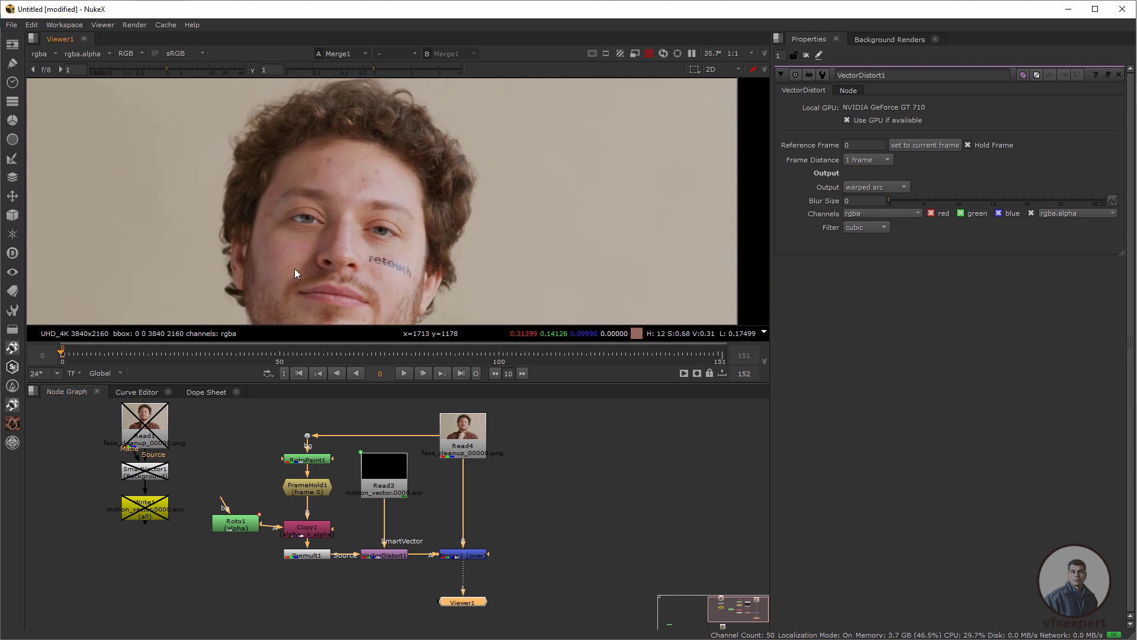
drag(114, 355, 169, 356)
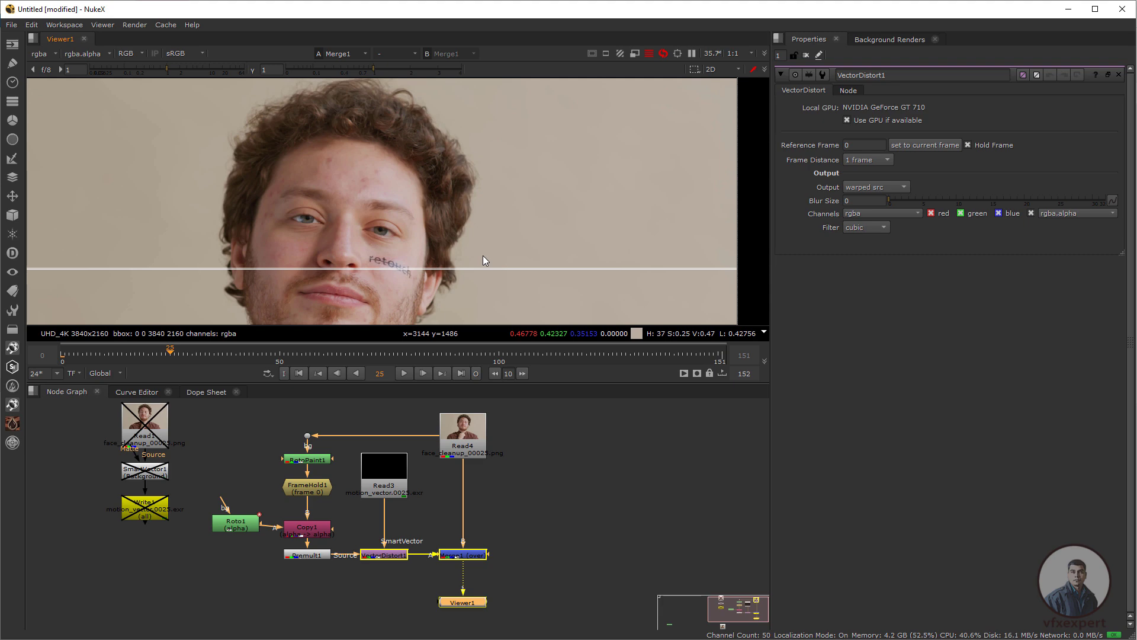
scroll(482, 255, down, 2)
scroll(361, 205, up, 4)
scroll(362, 208, up, 2)
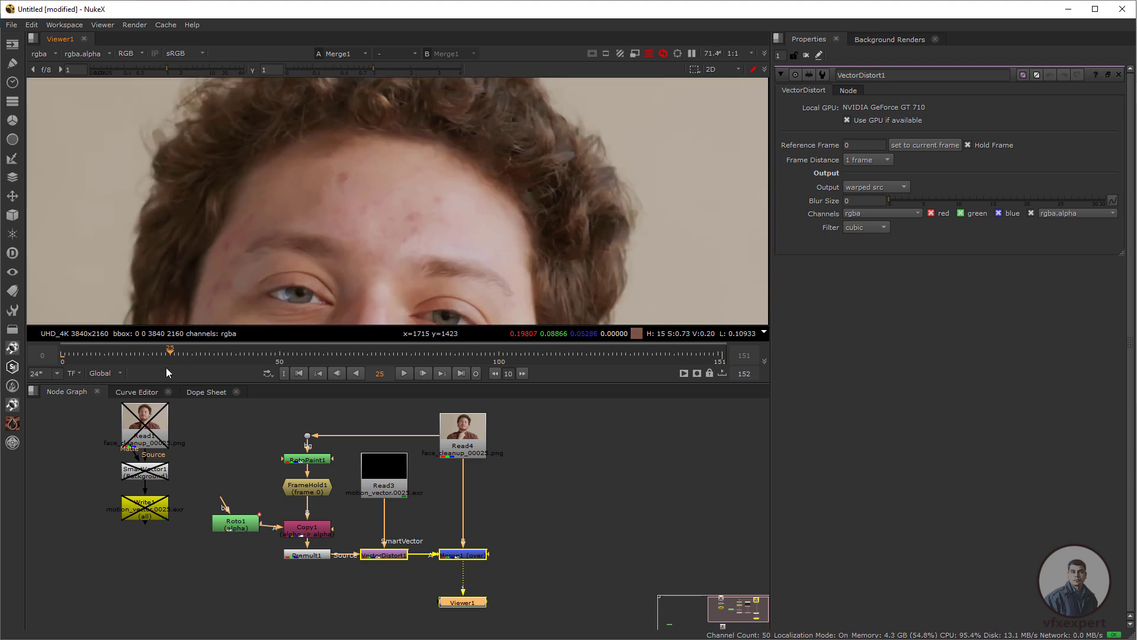
drag(170, 355, 232, 356)
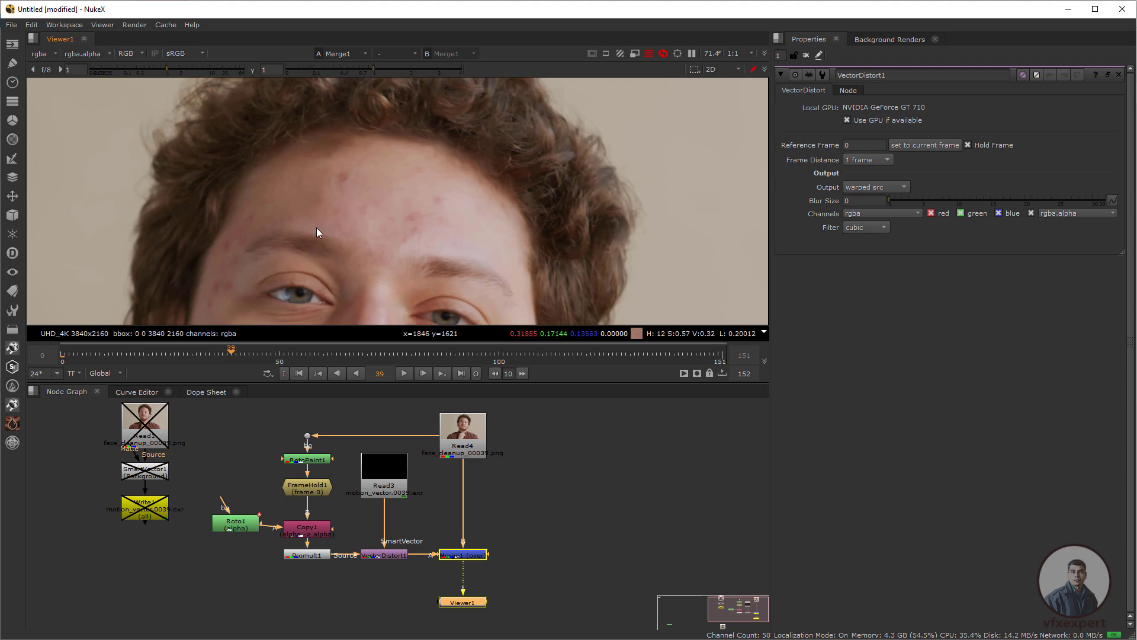
scroll(339, 216, down, 4)
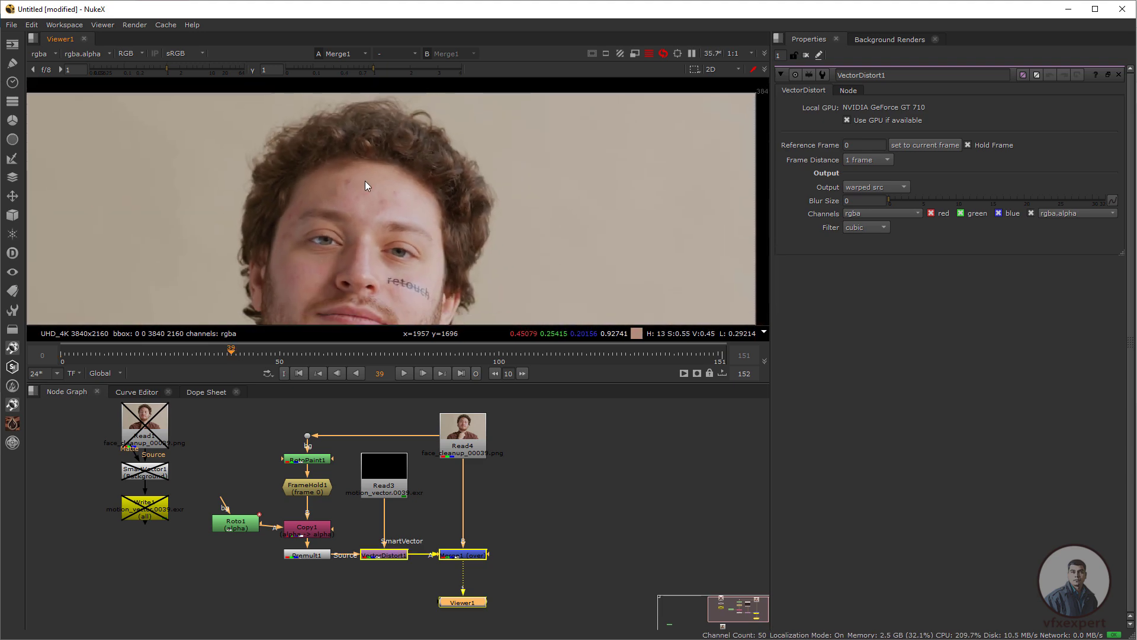
click(301, 353)
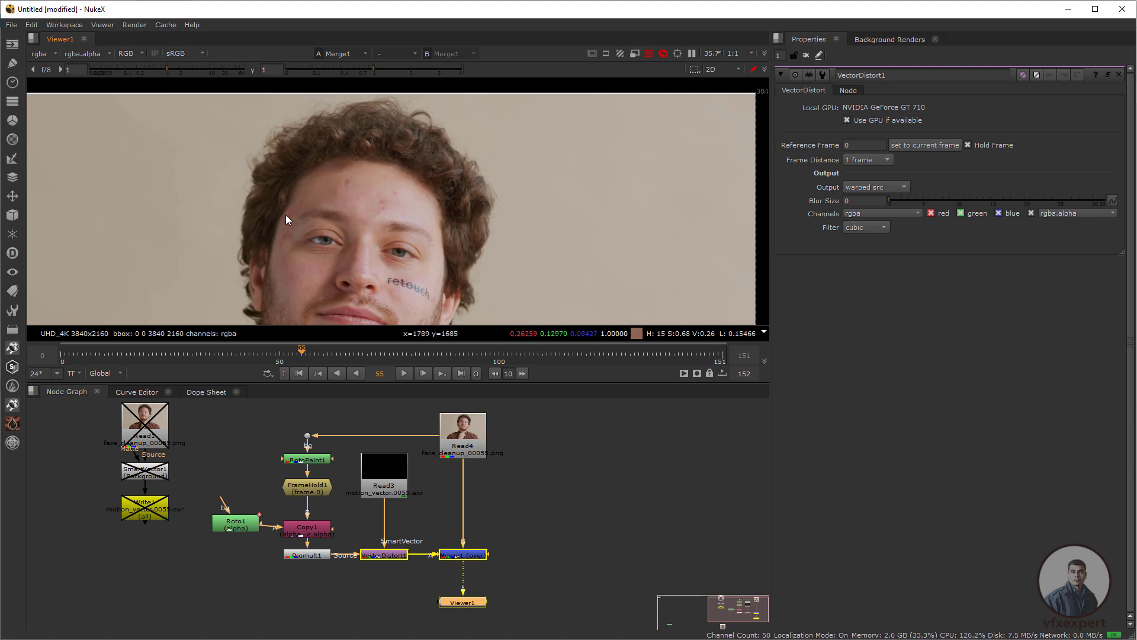
Compare the outputs of VectorDistort1 and Premult1 in the viewer and examine the warped patch's edges at frame 58
middle_drag(334, 513, 318, 505)
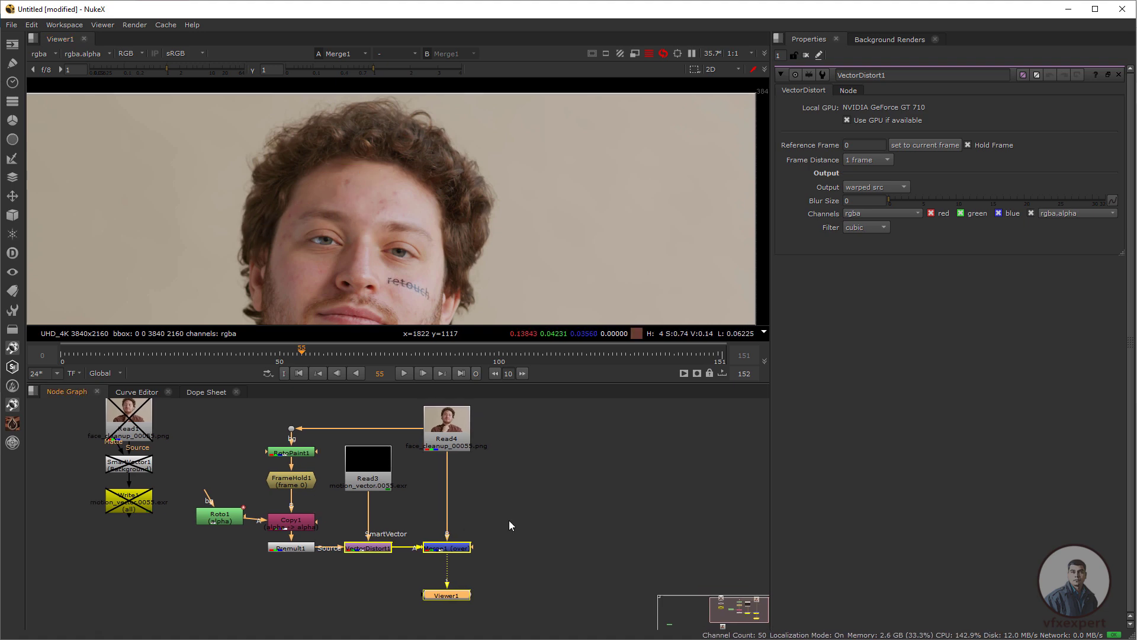
click(362, 549)
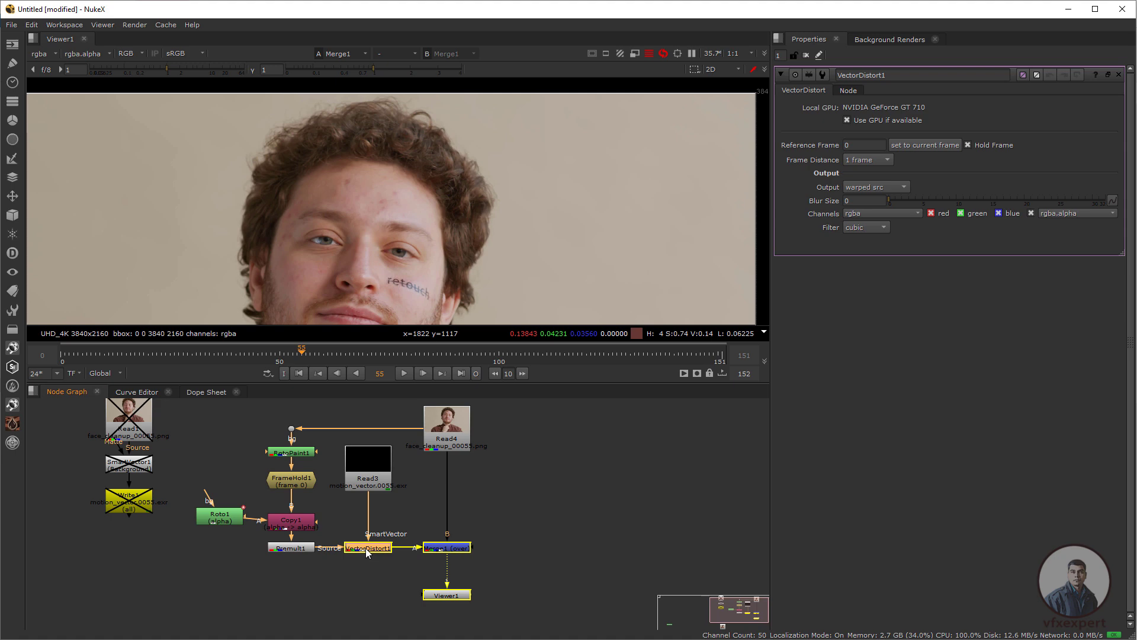
key(1)
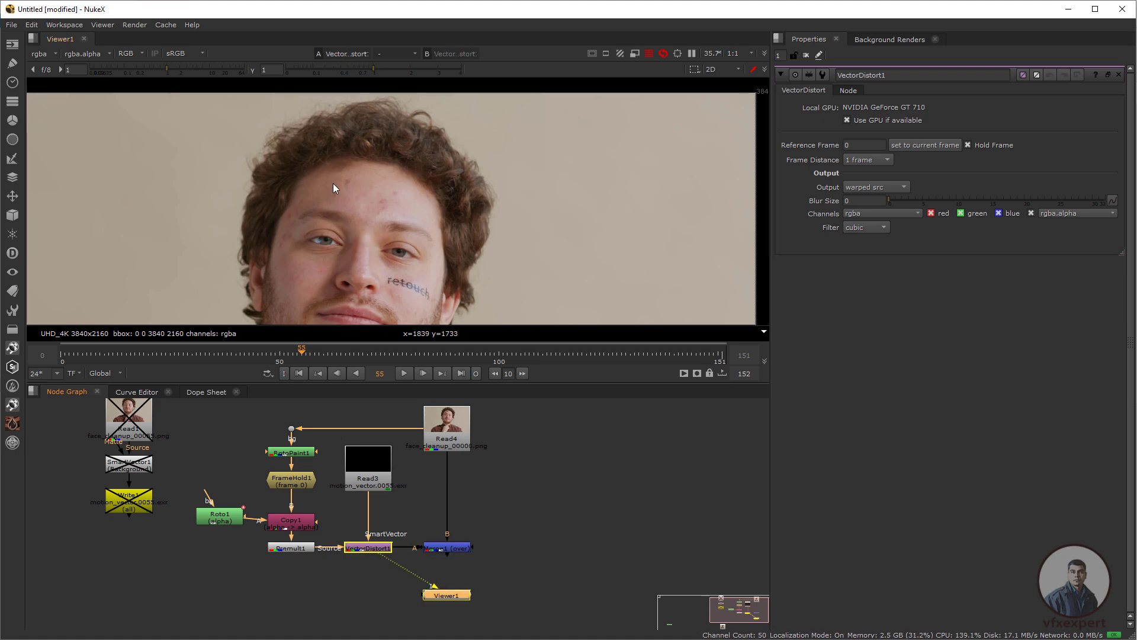
scroll(332, 183, up, 2)
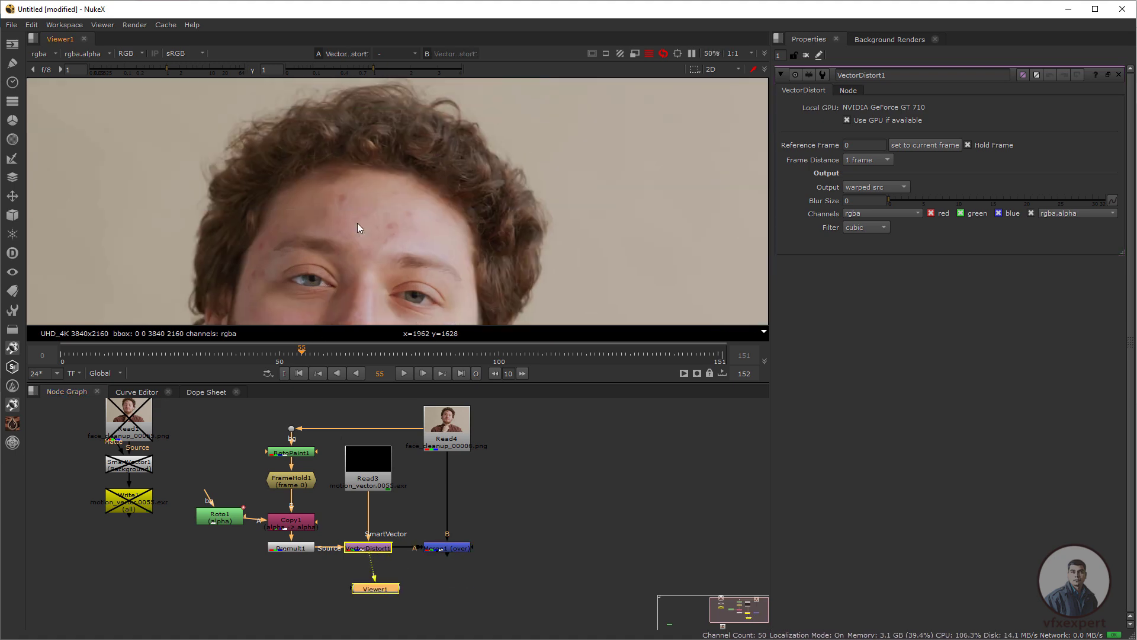
click(303, 545)
key(1)
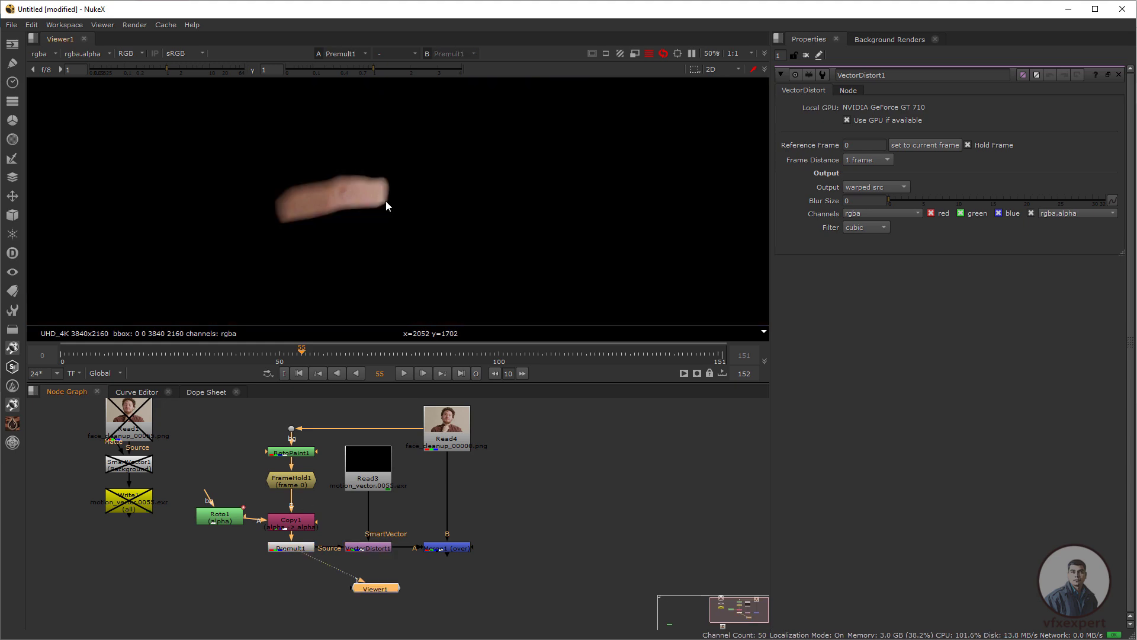
click(365, 546)
key(2)
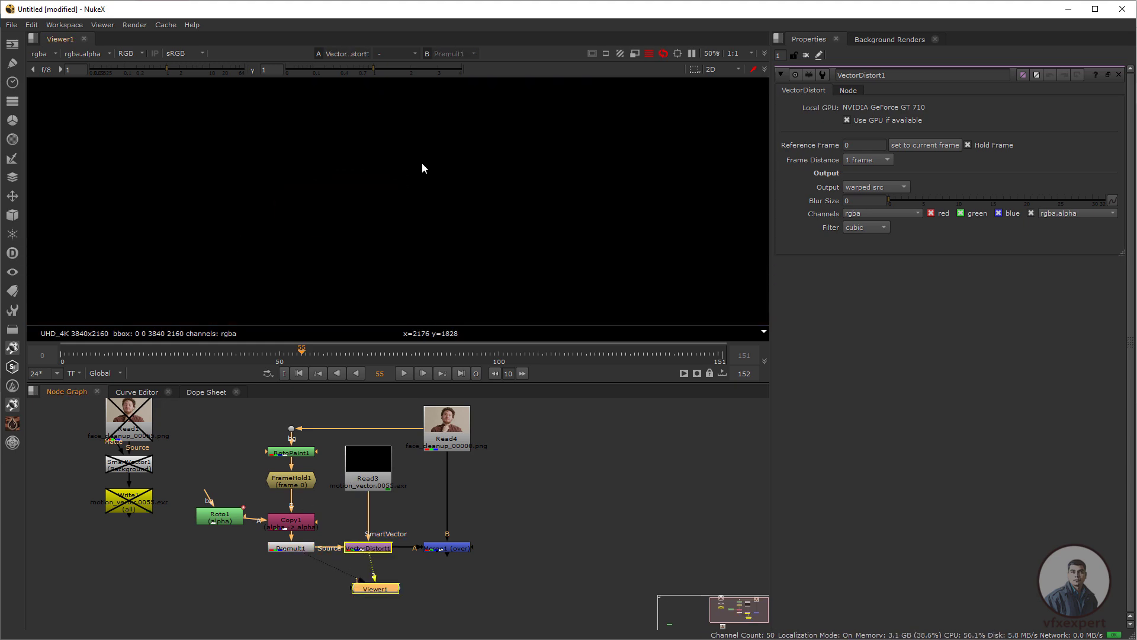
scroll(379, 229, down, 6)
scroll(358, 177, up, 5)
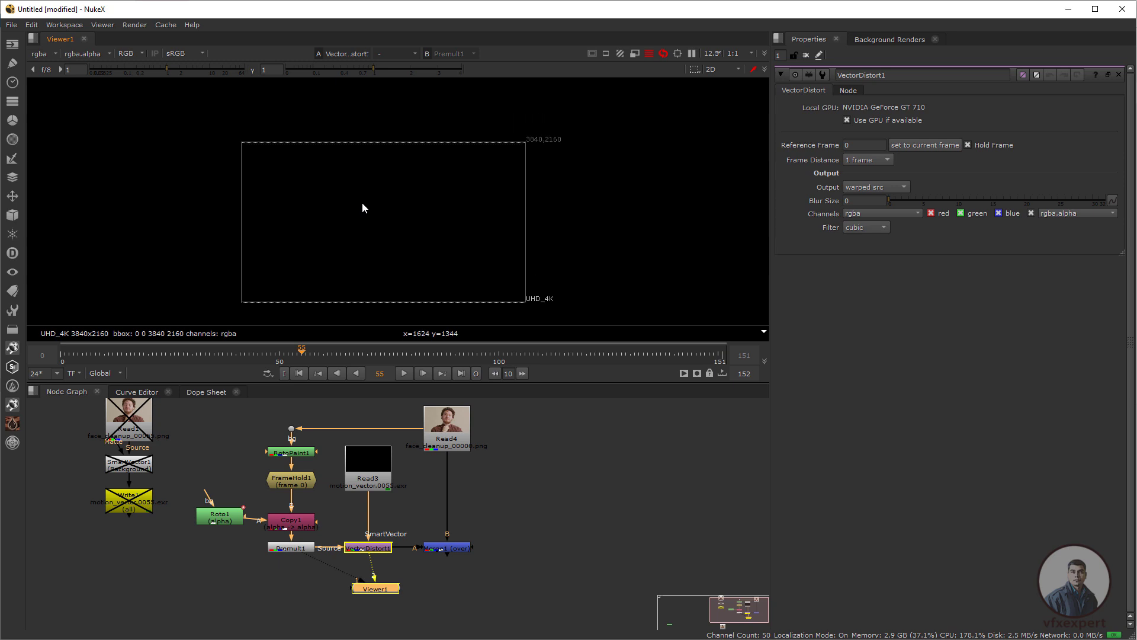
scroll(352, 143, up, 6)
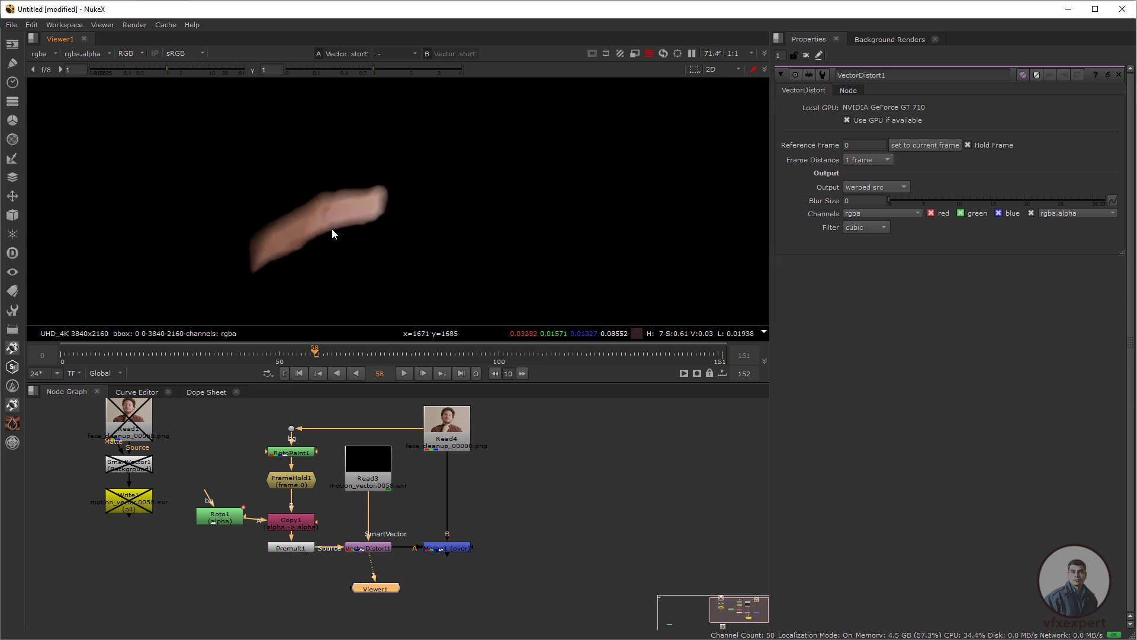
scroll(364, 191, up, 2)
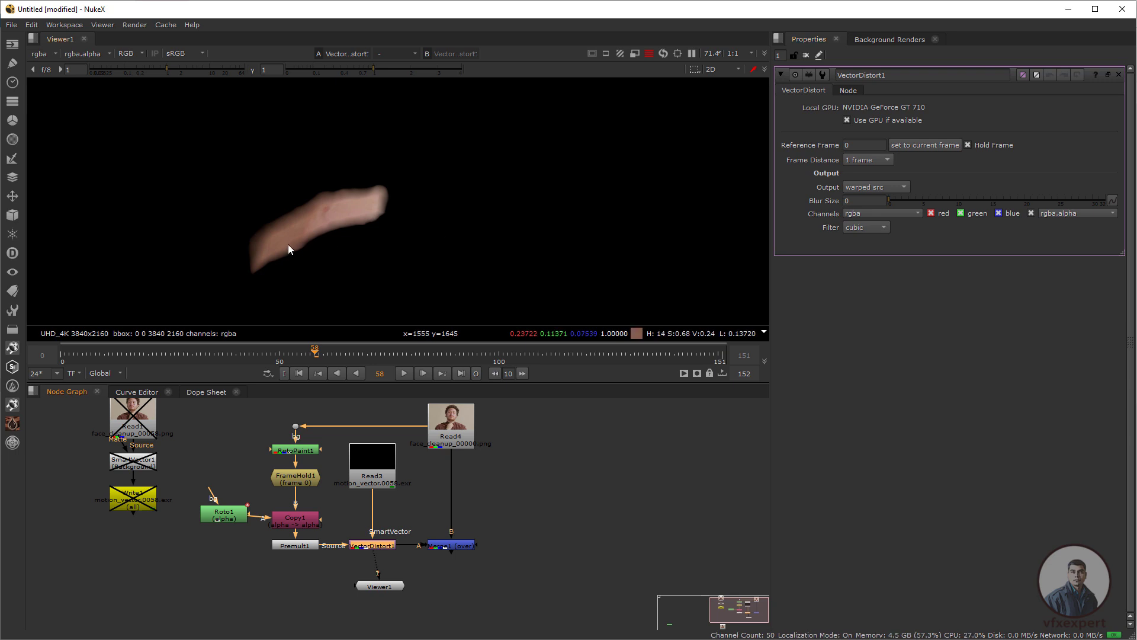
Set VectorDistort1's Blur Size to 25 to smooth the warped patch
click(868, 200)
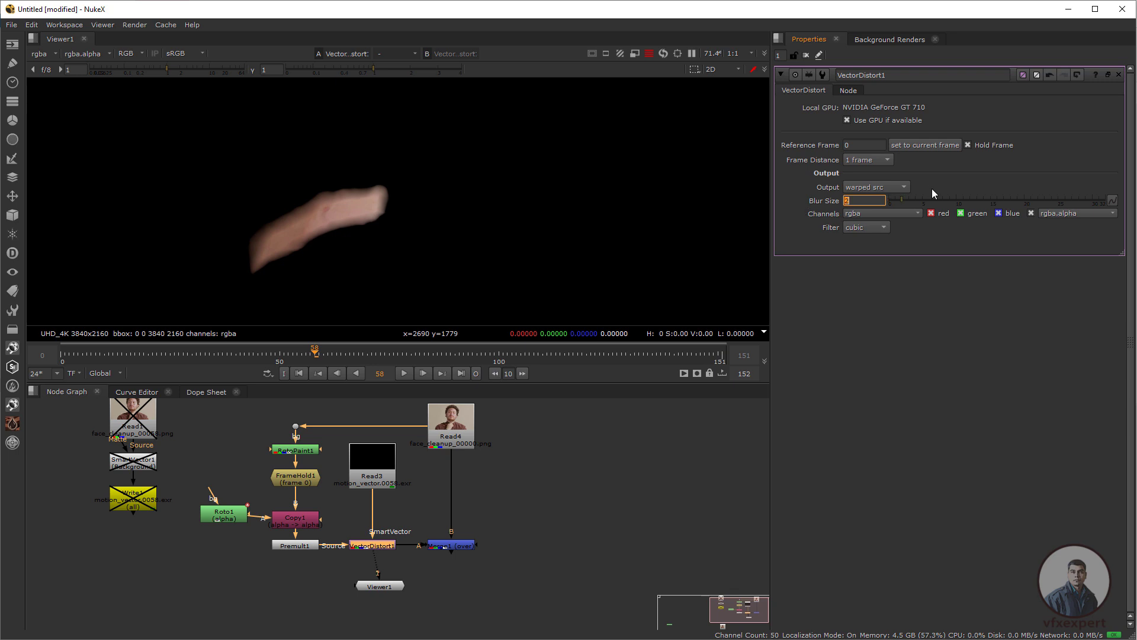
text(00)
key(Return)
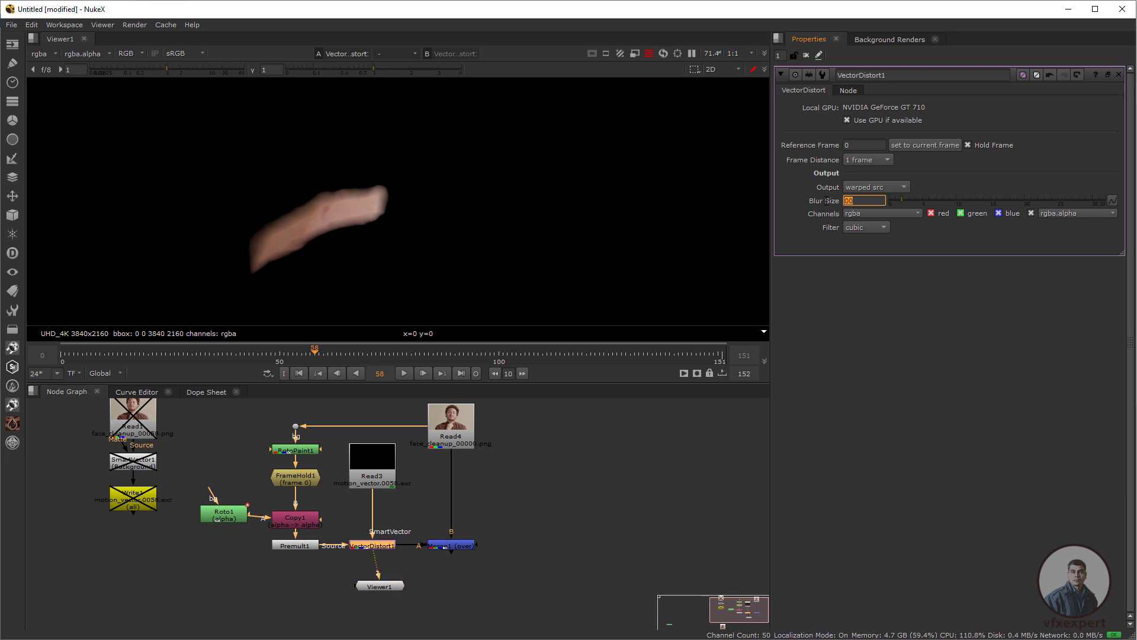
text(20)
key(Return)
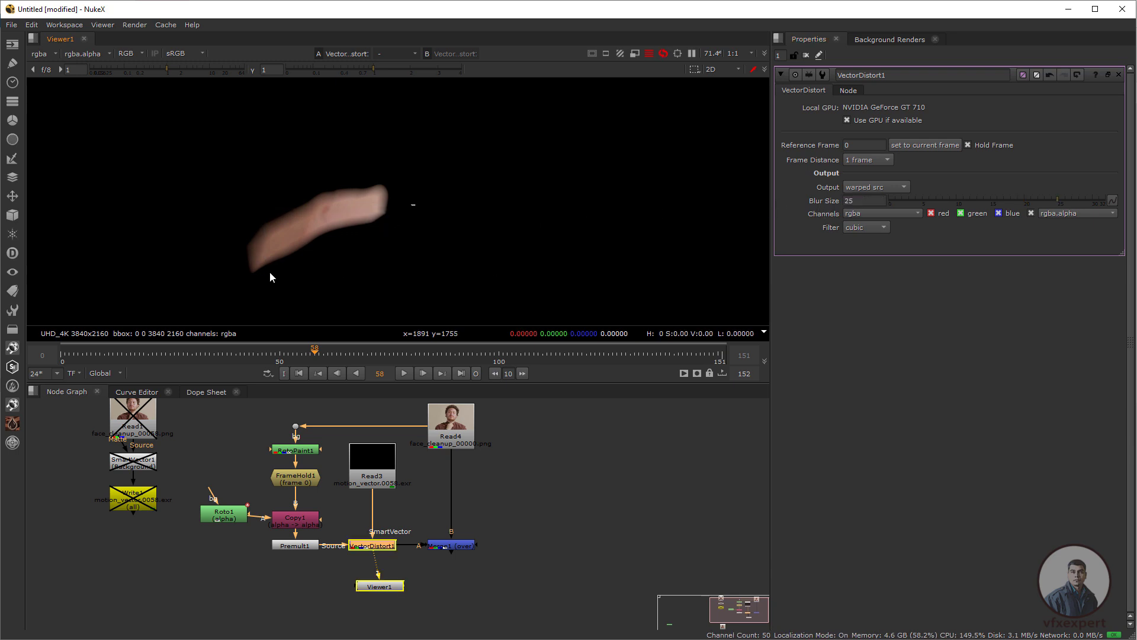
View Merge1's output and check the forehead patch at frames 58, 20 and 0
drag(381, 591, 374, 592)
click(450, 545)
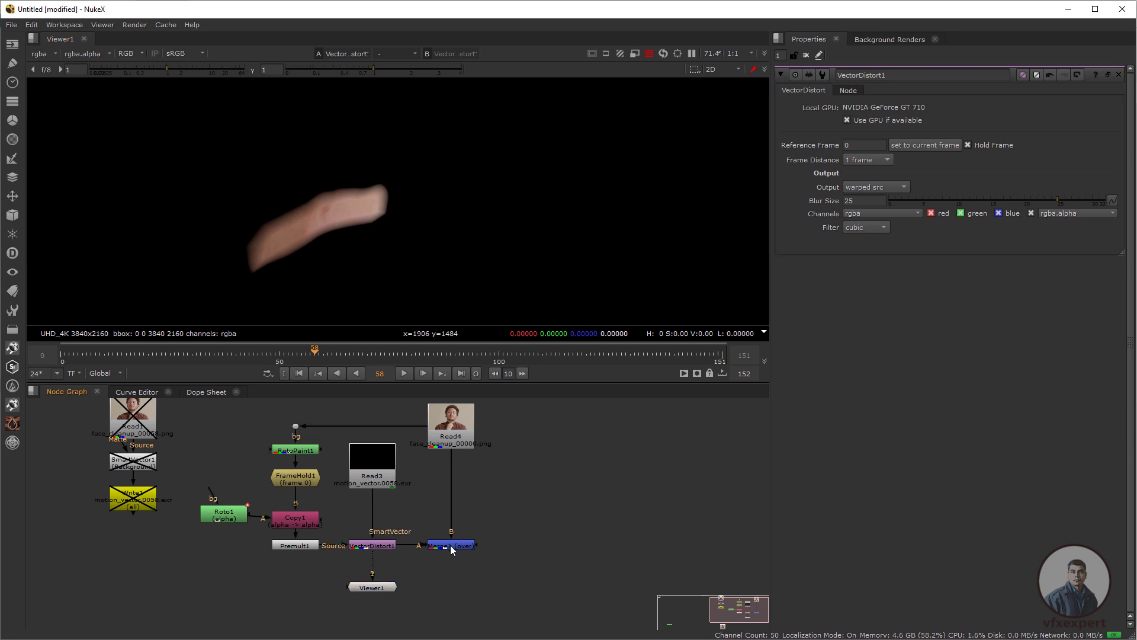
key(2)
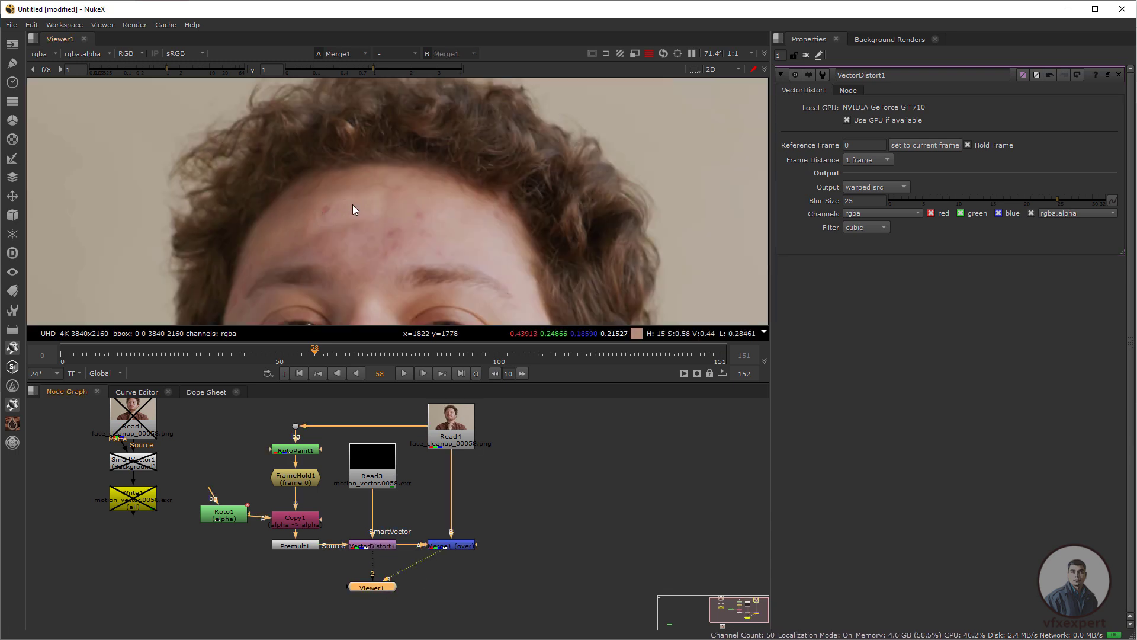
scroll(353, 204, down, 3)
scroll(369, 207, up, 1)
drag(204, 355, 149, 355)
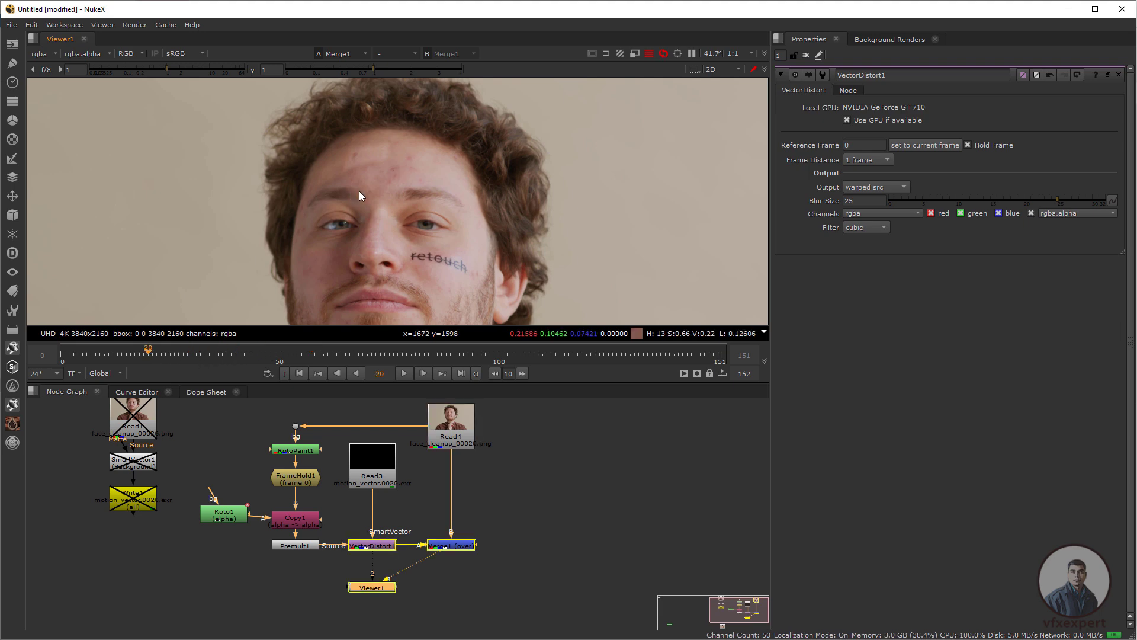
click(300, 373)
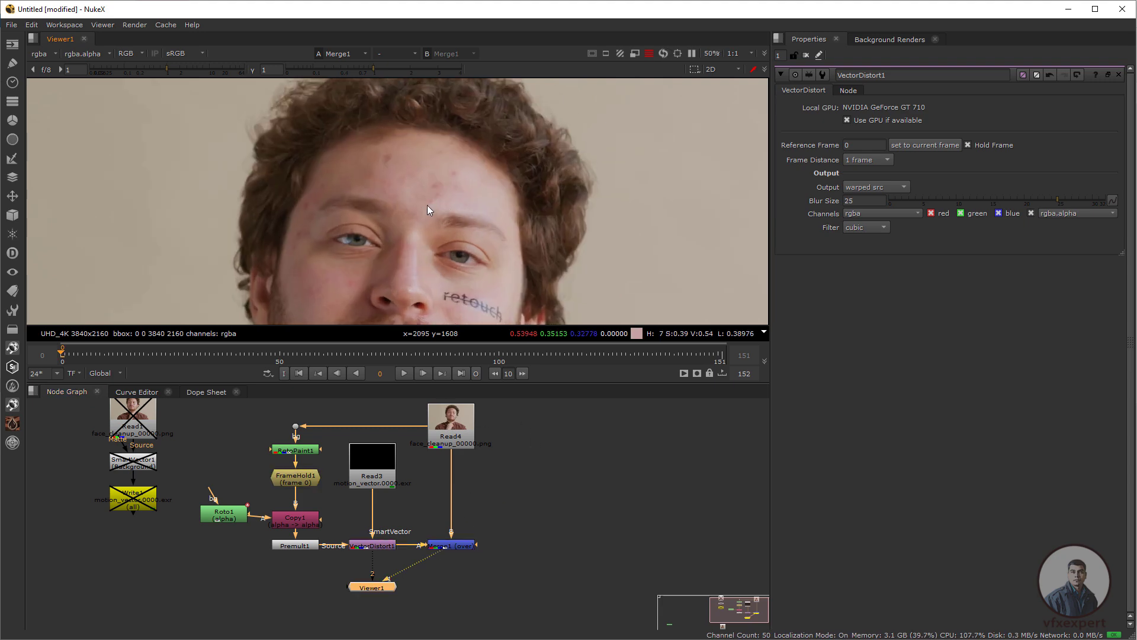
scroll(408, 189, up, 2)
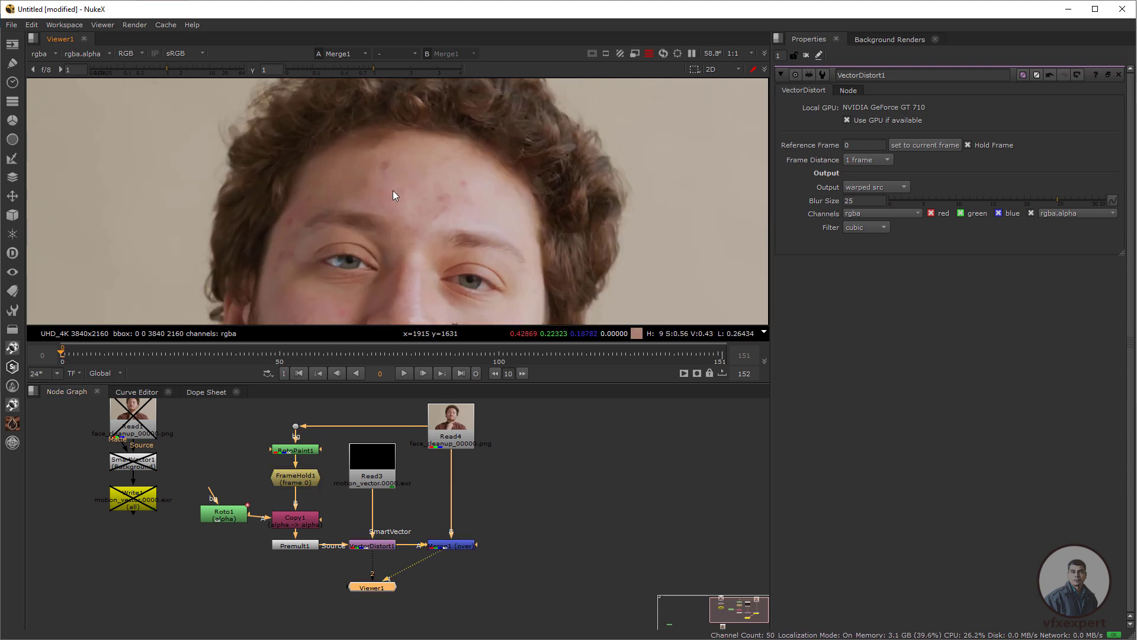
Save the script as face_cleanup_01 in the G:/New _2024 Shots/marker_man folder
click(12, 24)
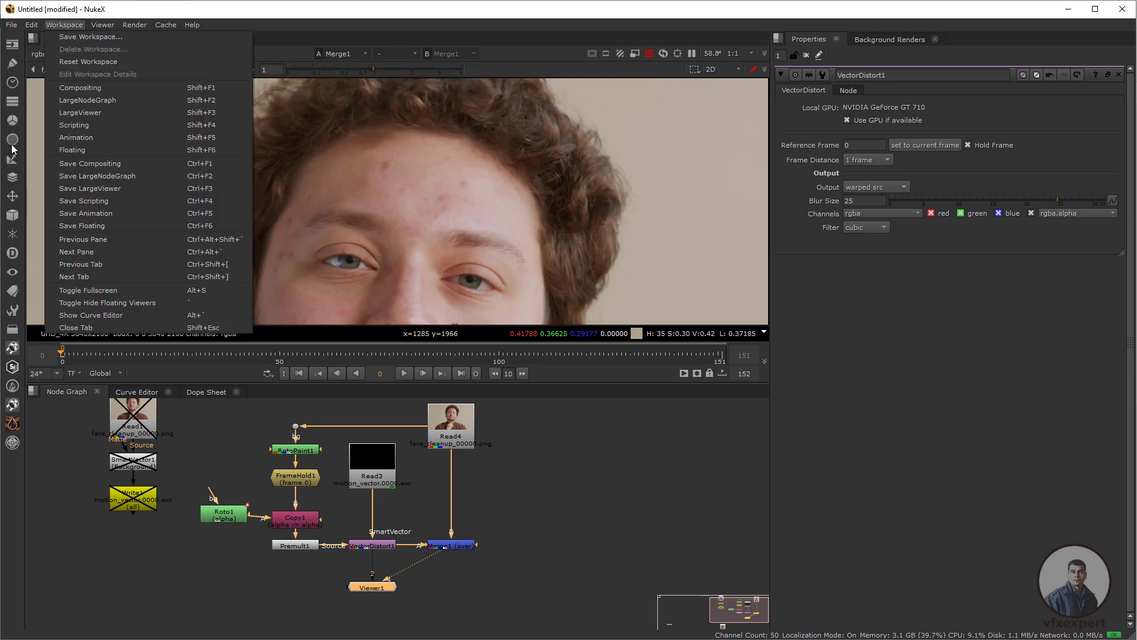
click(19, 45)
click(10, 25)
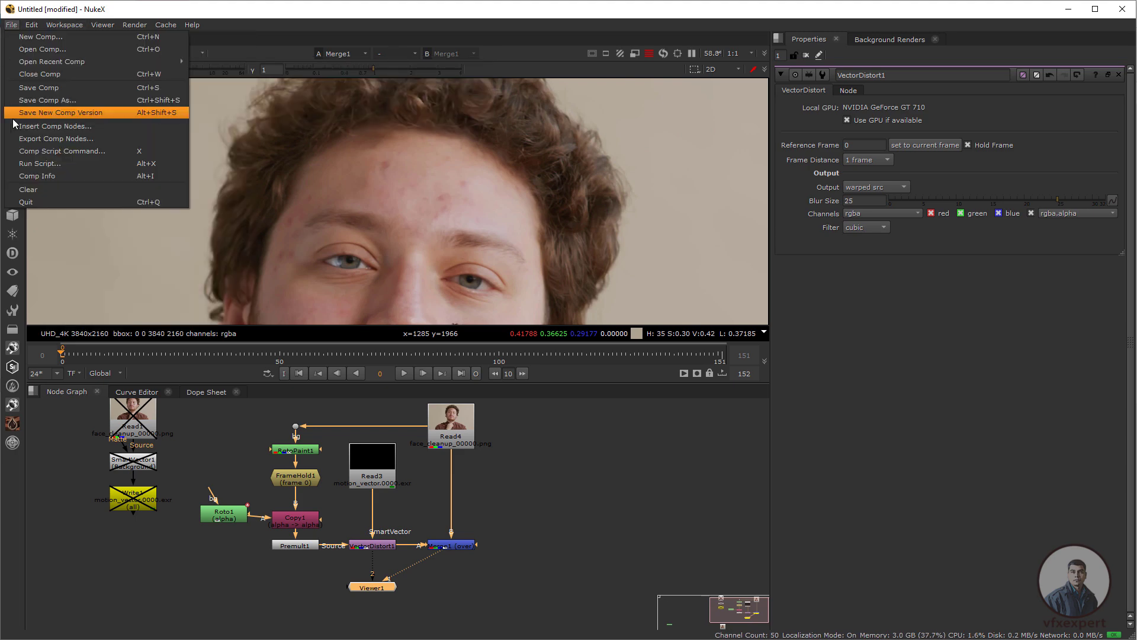
click(36, 99)
click(475, 405)
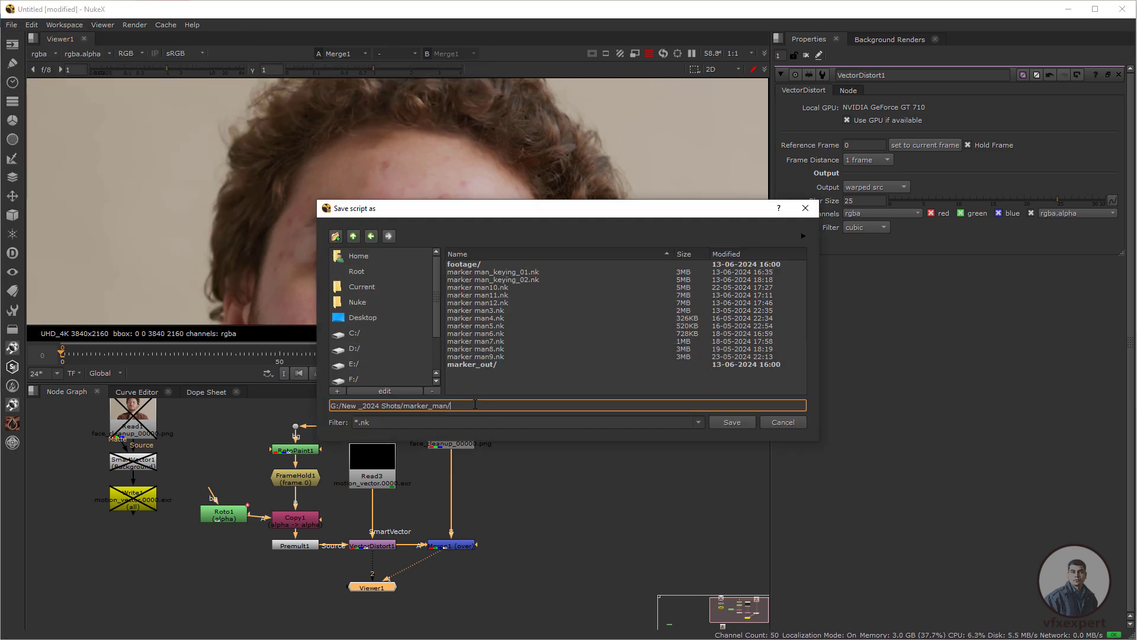
text(face_cleanup_01)
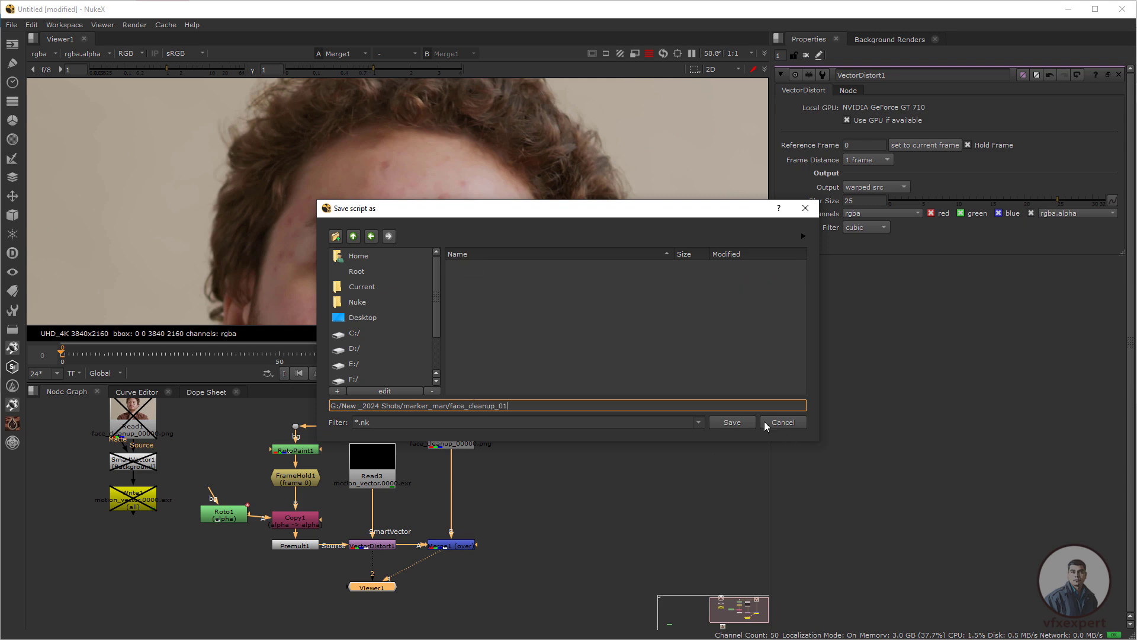
click(734, 423)
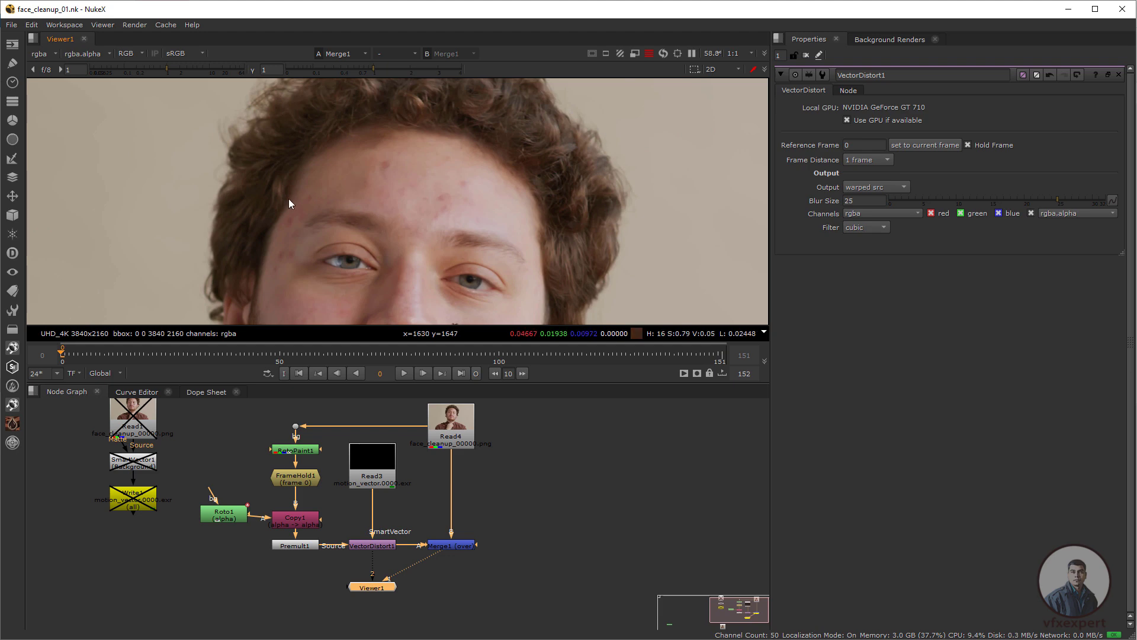
Compare the merged result with the Read4 plate, checking the forehead at frames 7, 22, 39 and 35
scroll(294, 207, down, 2)
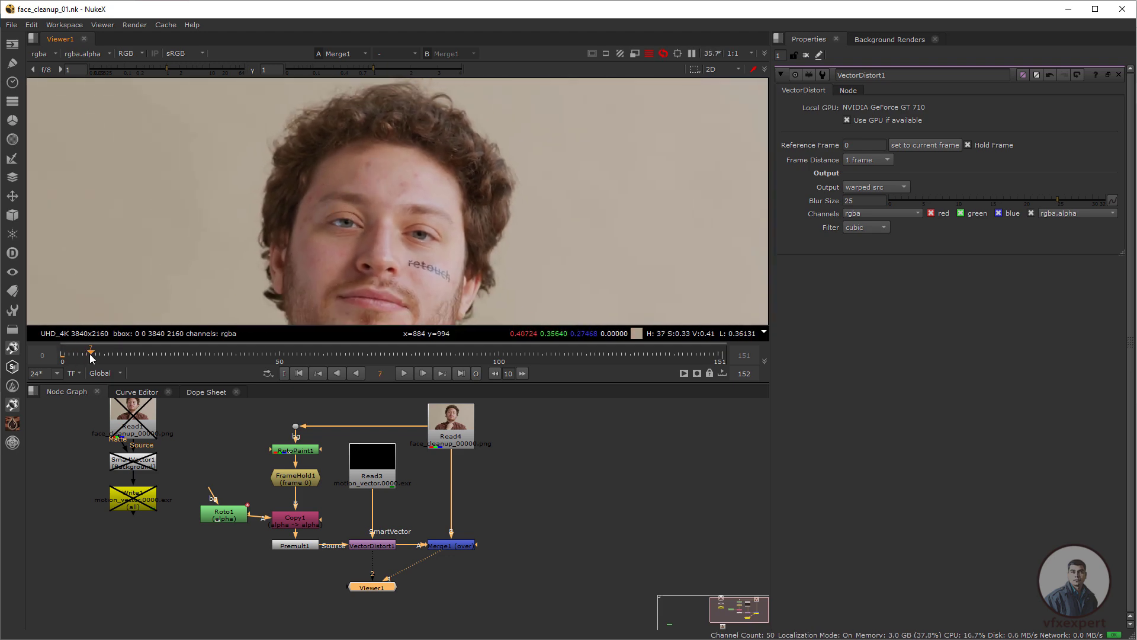
drag(90, 354, 106, 357)
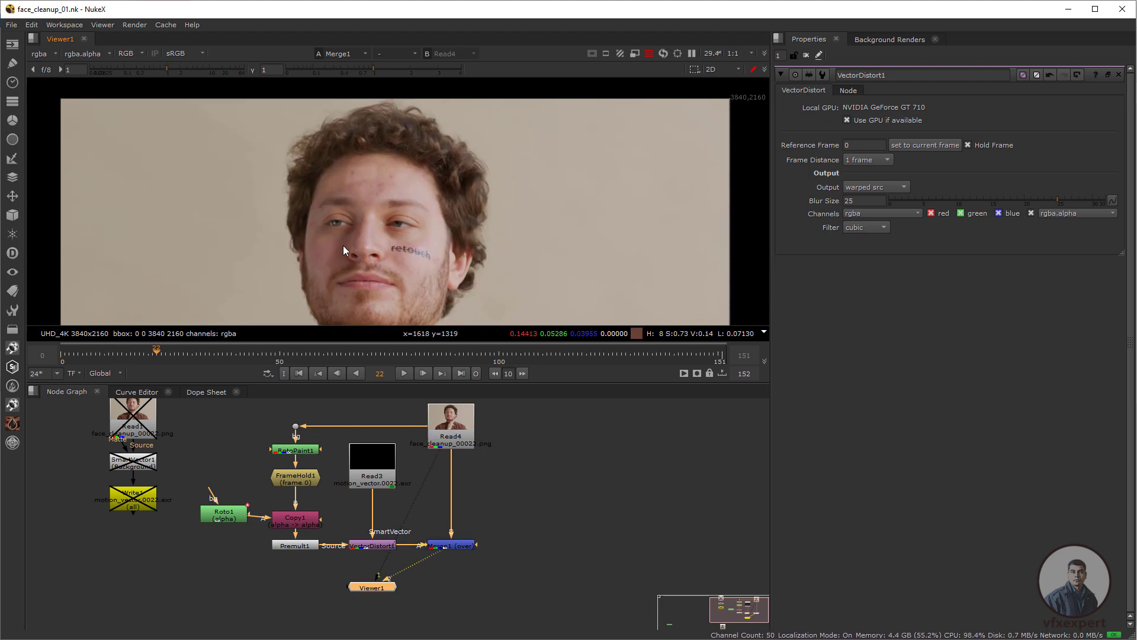
scroll(342, 245, up, 2)
scroll(352, 251, down, 2)
drag(183, 354, 231, 357)
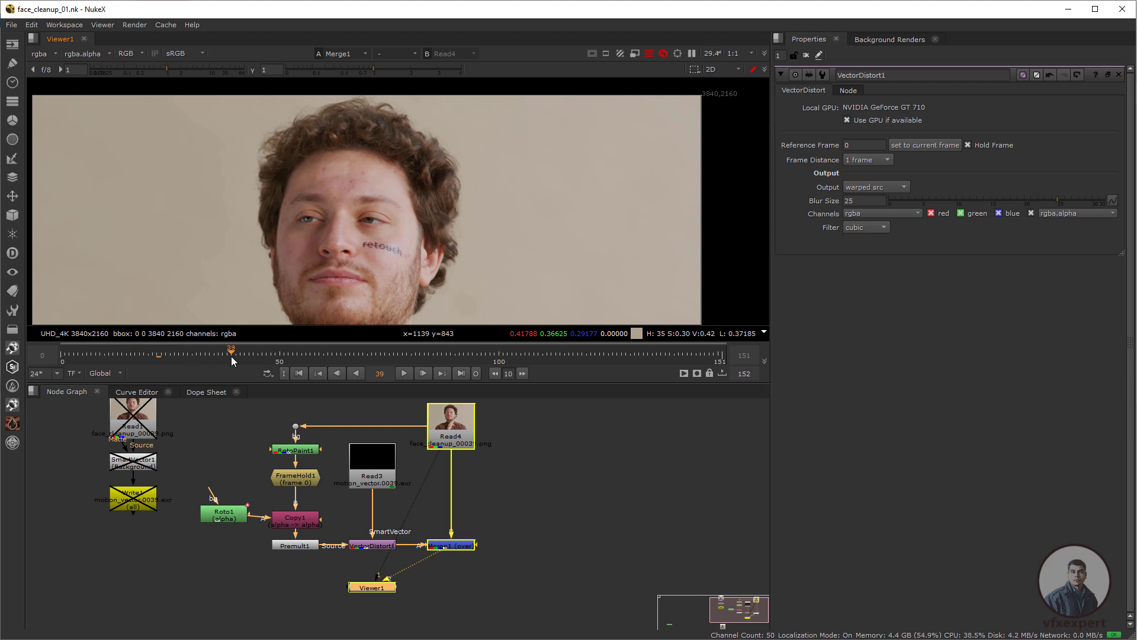
middle_drag(320, 193, 279, 260)
scroll(337, 205, up, 3)
click(279, 356)
key(j)
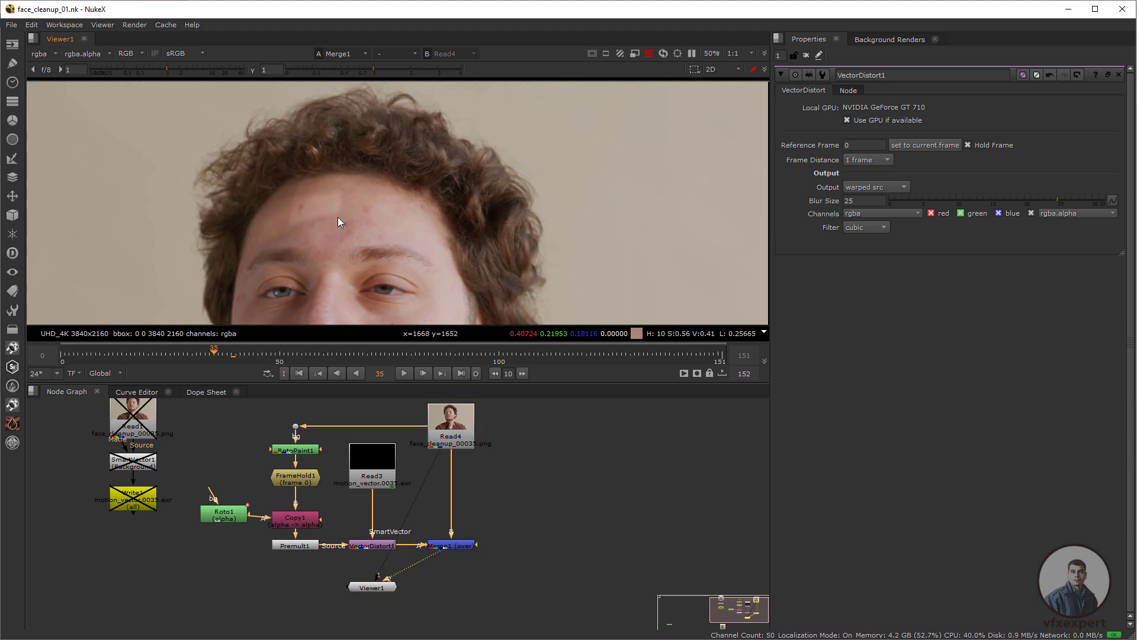
Move Viewer1 away from below VectorDistort1 to the far side of Merge1
middle_drag(325, 476, 356, 496)
scroll(367, 521, up, 1)
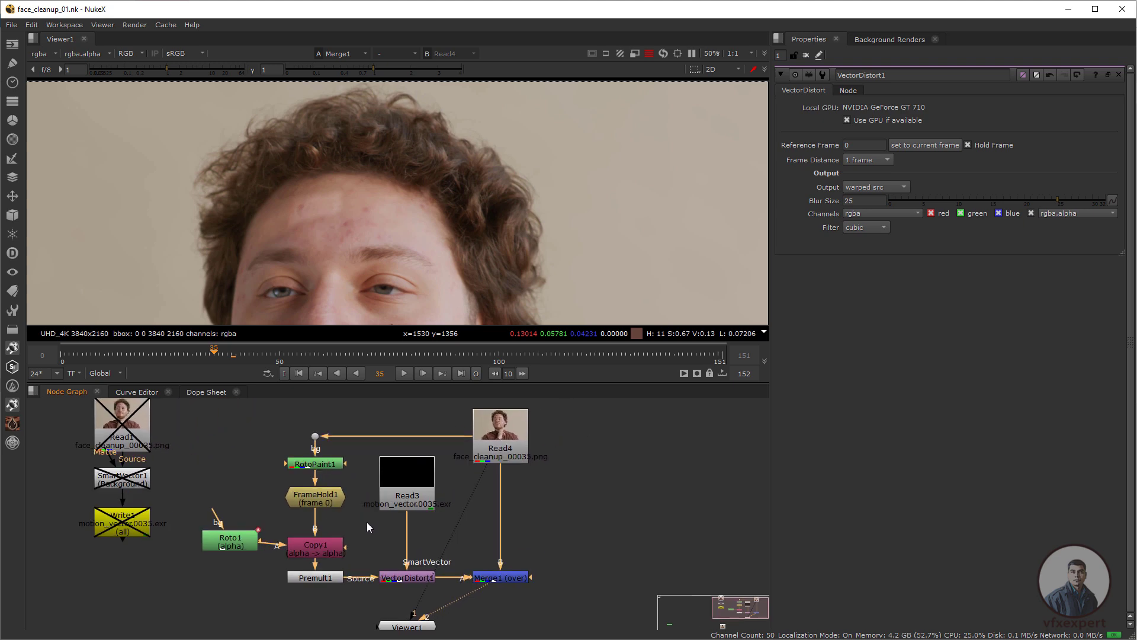
middle_drag(416, 538, 372, 536)
scroll(618, 455, down, 2)
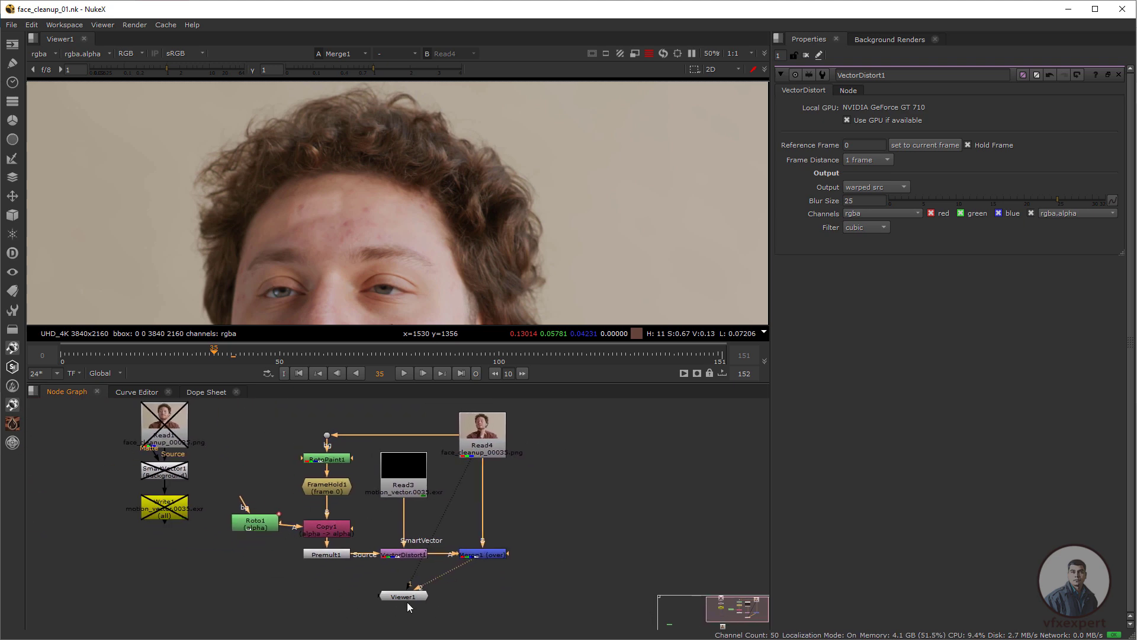
drag(406, 600, 520, 604)
click(450, 522)
scroll(450, 522, up, 1)
middle_drag(390, 505, 397, 500)
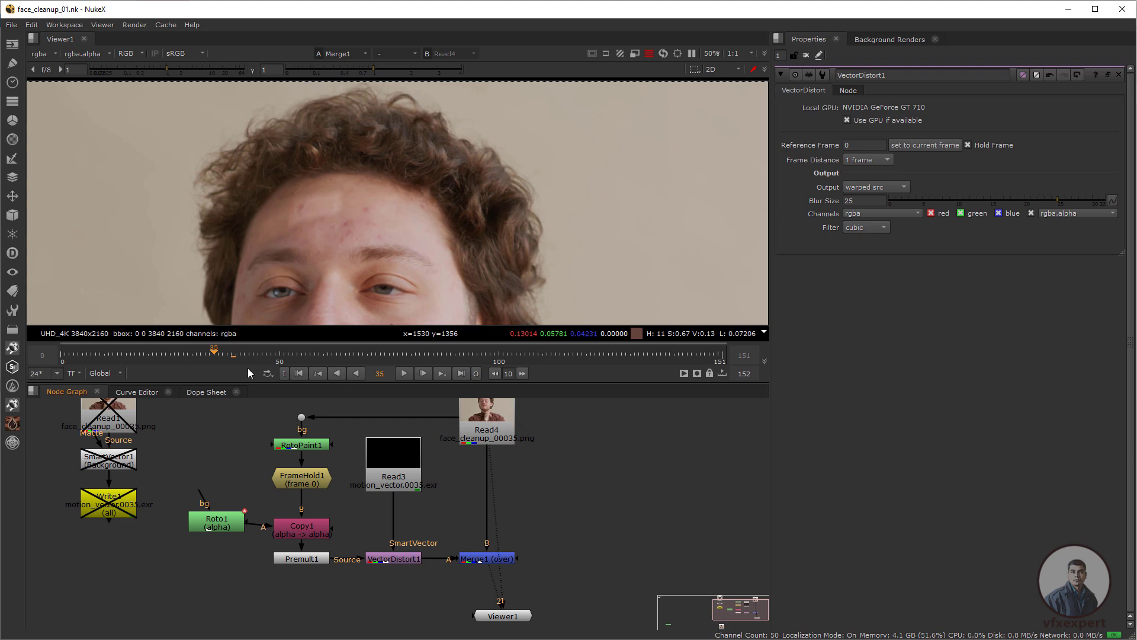
Shift Read4 and Merge1 away from VectorDistort1 to make room for another node, keeping Viewer1 connected to Merge1 only
drag(490, 431, 538, 434)
click(585, 544)
drag(508, 566, 562, 569)
click(553, 603)
drag(506, 627, 545, 567)
click(590, 579)
click(544, 566)
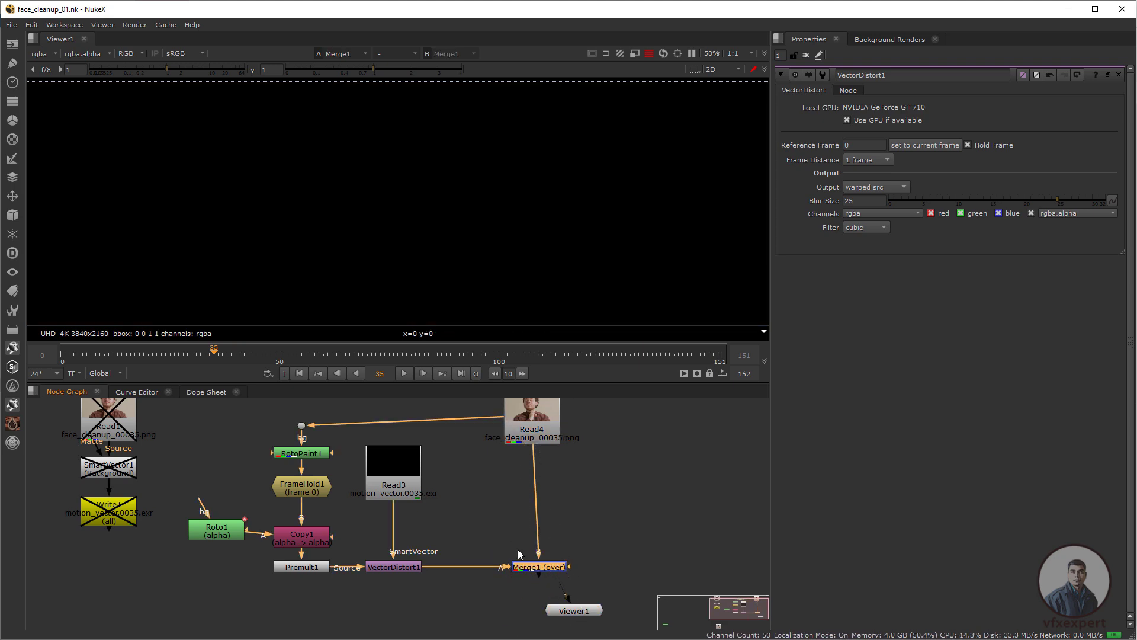
middle_drag(423, 563, 423, 566)
Insert a Grade node between VectorDistort1 and Merge1, and align Viewer1 and Read4 with Merge1
key(g)
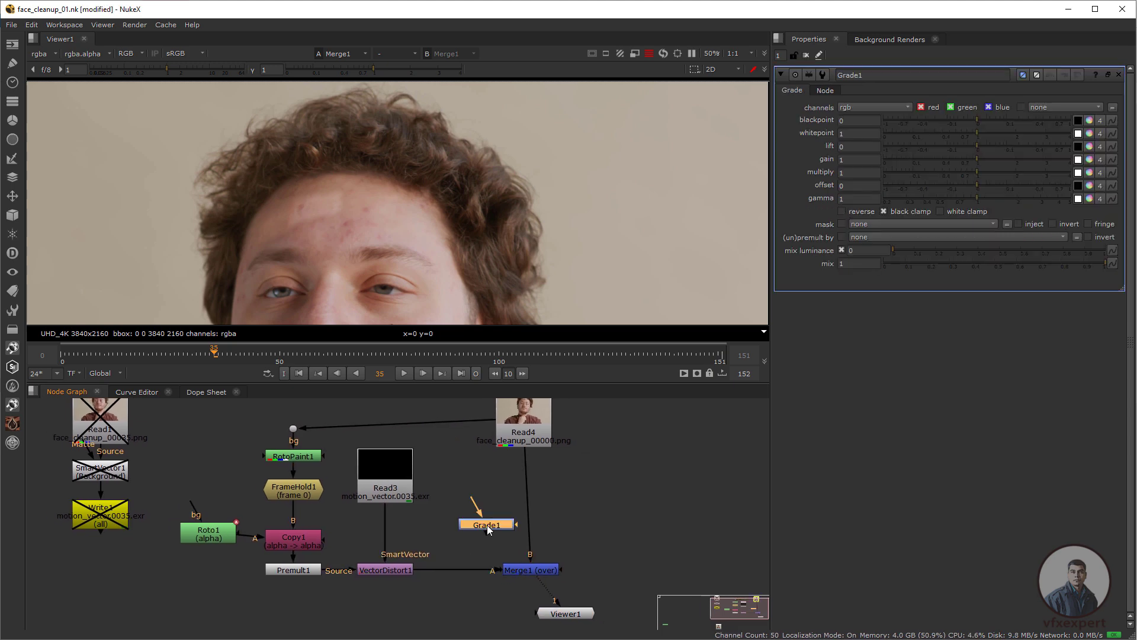
drag(486, 524, 460, 570)
drag(577, 616, 543, 614)
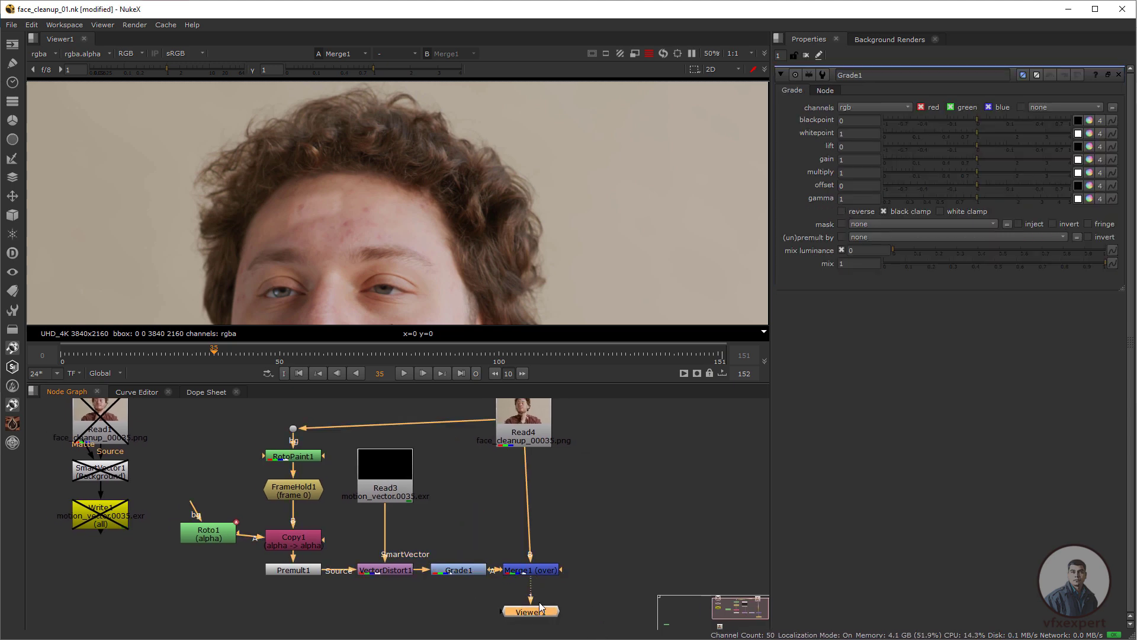
drag(527, 427, 535, 436)
click(459, 570)
Set a keyframe on Grade1's gain at frame 0, keeping the value 1
click(300, 373)
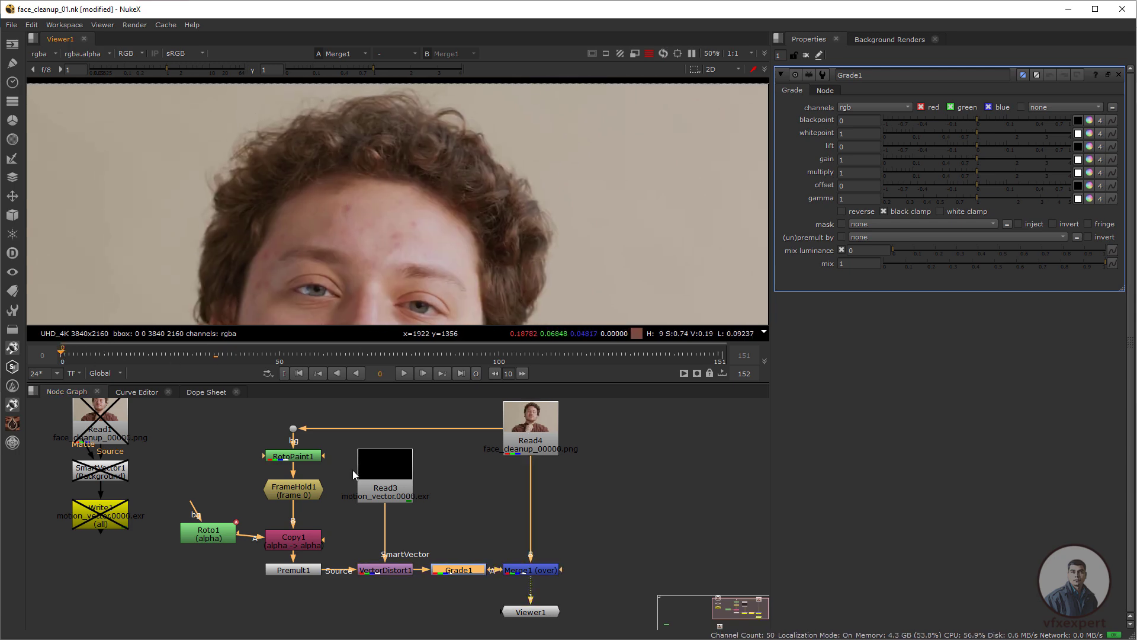
key(f)
scroll(438, 505, up, 3)
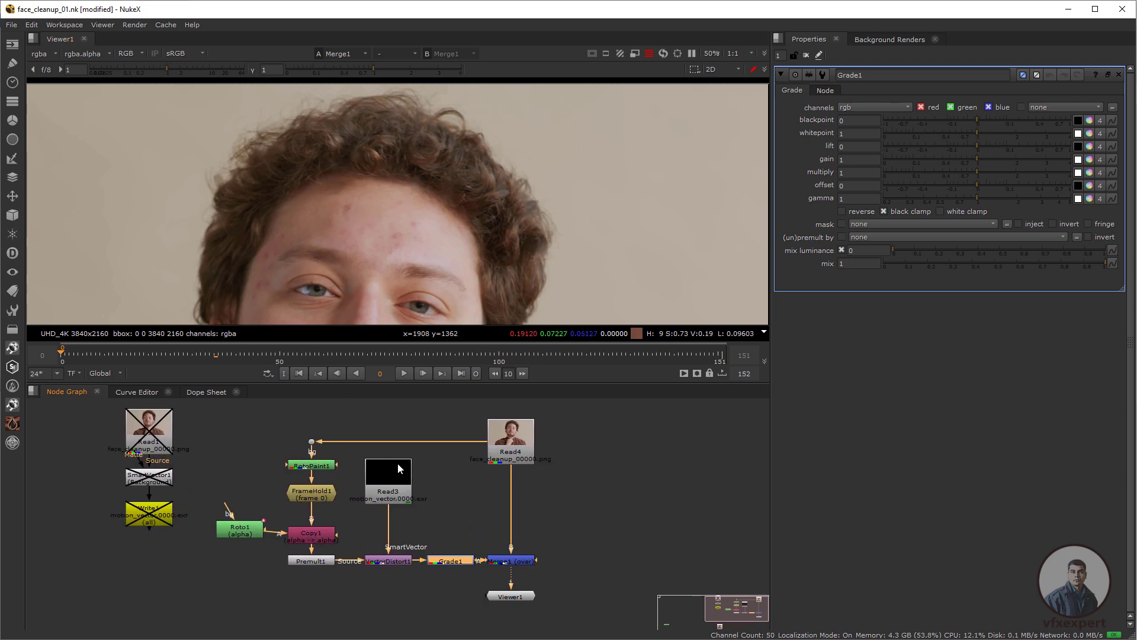
scroll(357, 227, up, 2)
middle_drag(357, 223, 399, 216)
scroll(398, 532, down, 1)
middle_drag(398, 532, 414, 546)
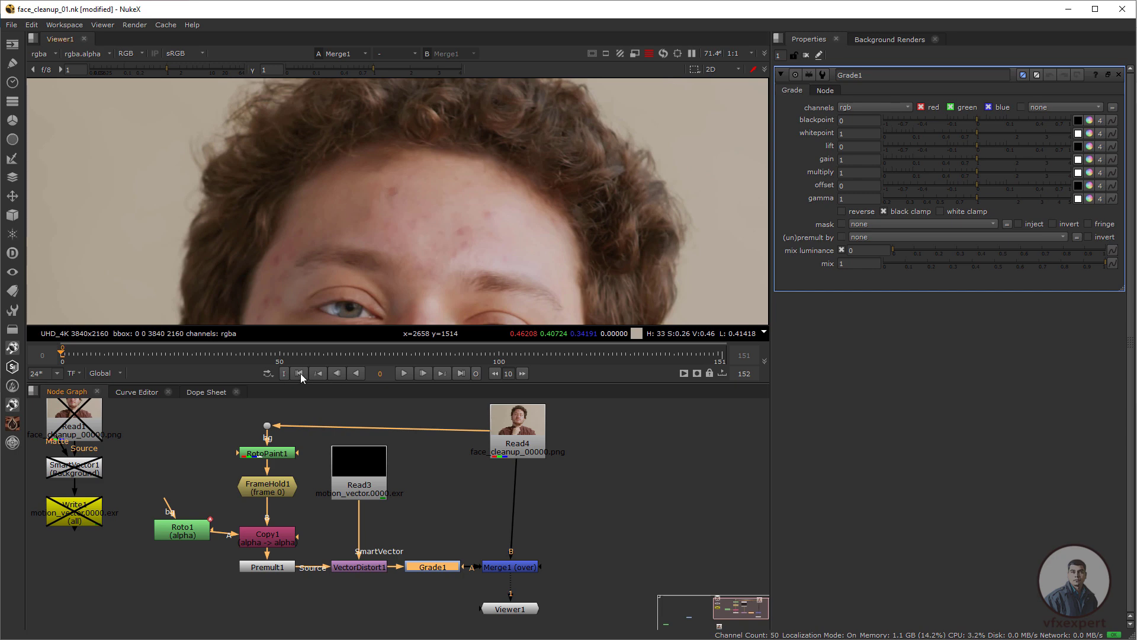
middle_drag(339, 460, 369, 474)
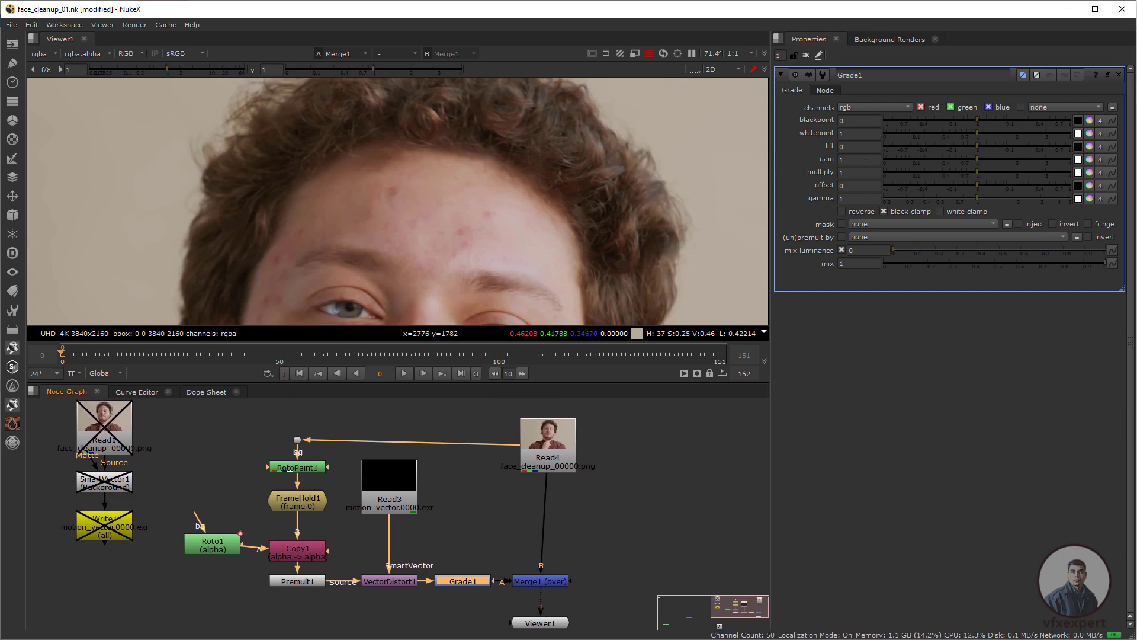
click(1112, 155)
click(1058, 164)
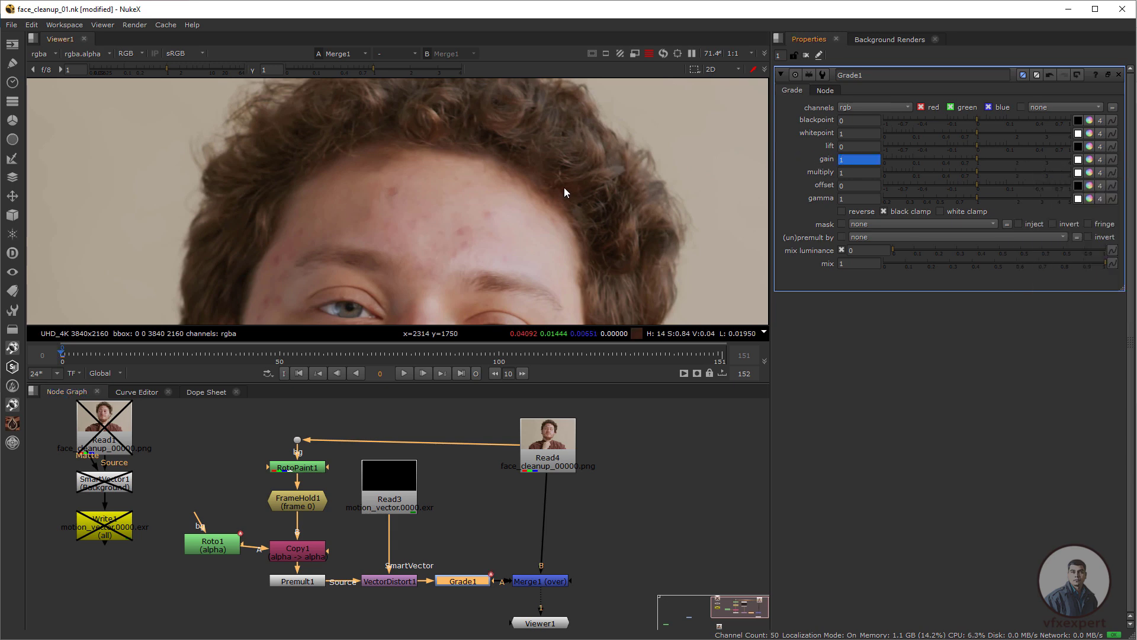
Examine how the forehead patch matches the surrounding skin at frames 0 and 14
middle_drag(434, 190, 396, 177)
scroll(391, 220, down, 2)
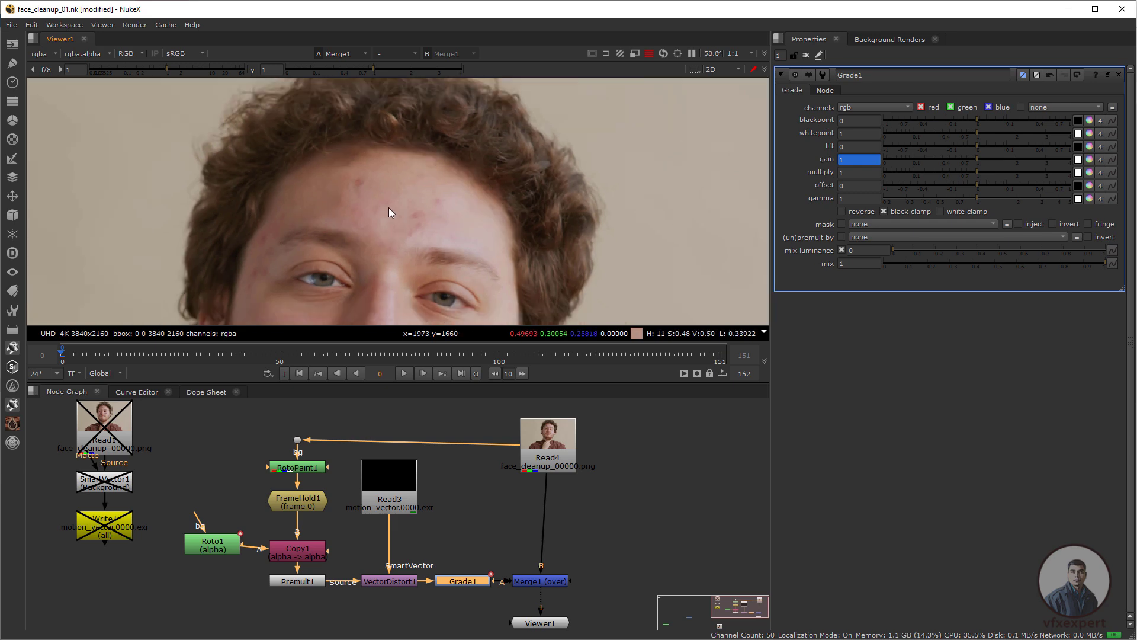
drag(416, 171, 220, 228)
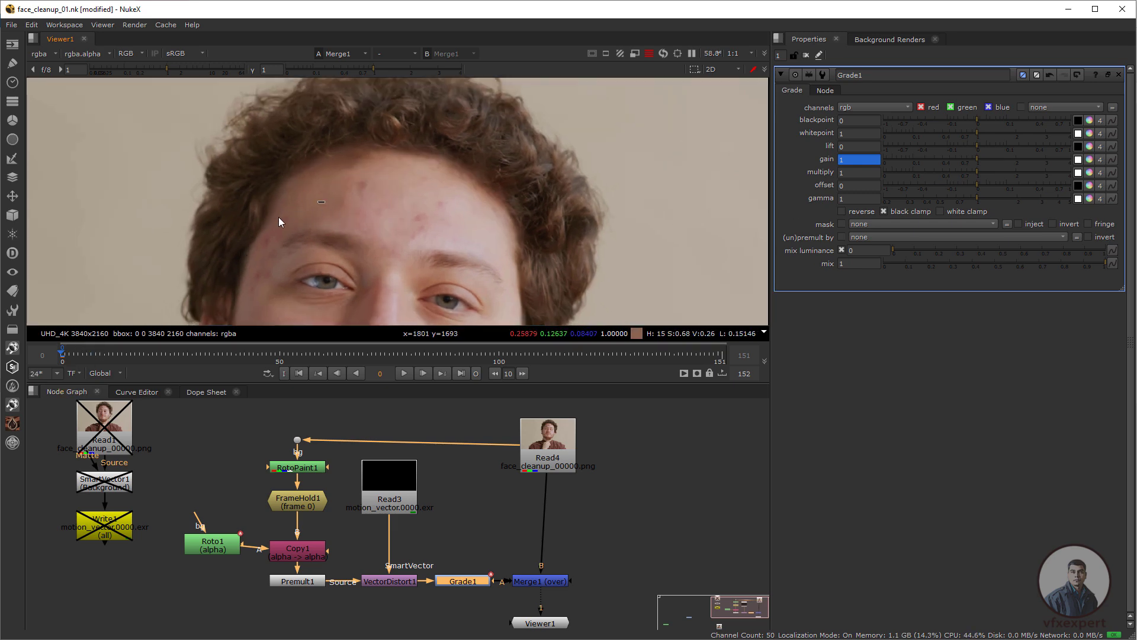
scroll(278, 217, down, 2)
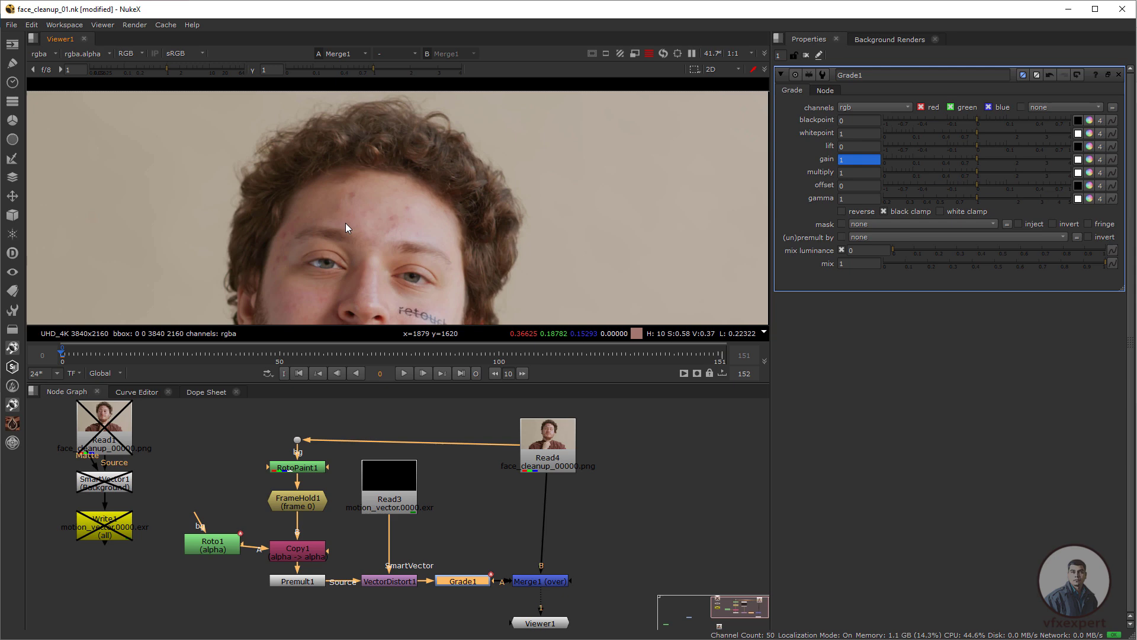
click(122, 353)
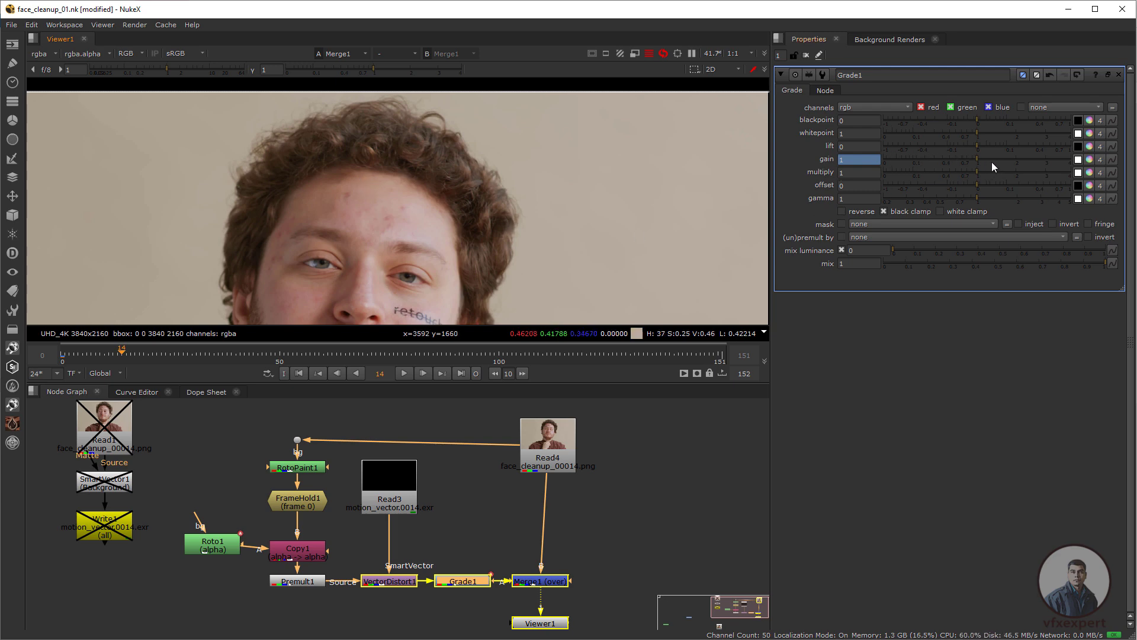
scroll(339, 200, up, 2)
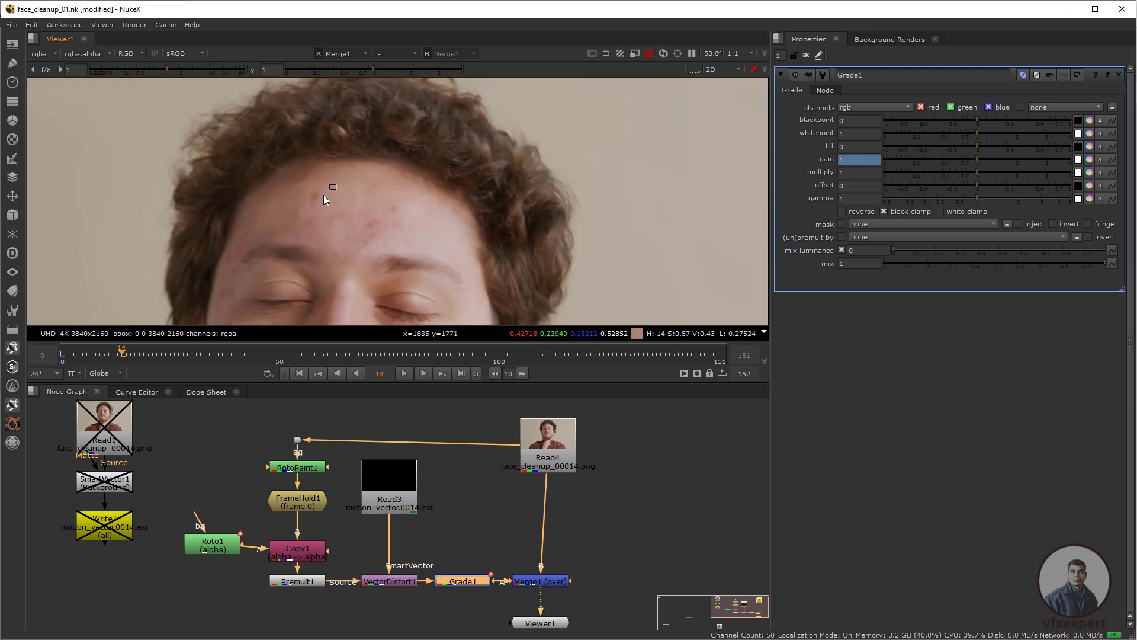
scroll(326, 194, down, 2)
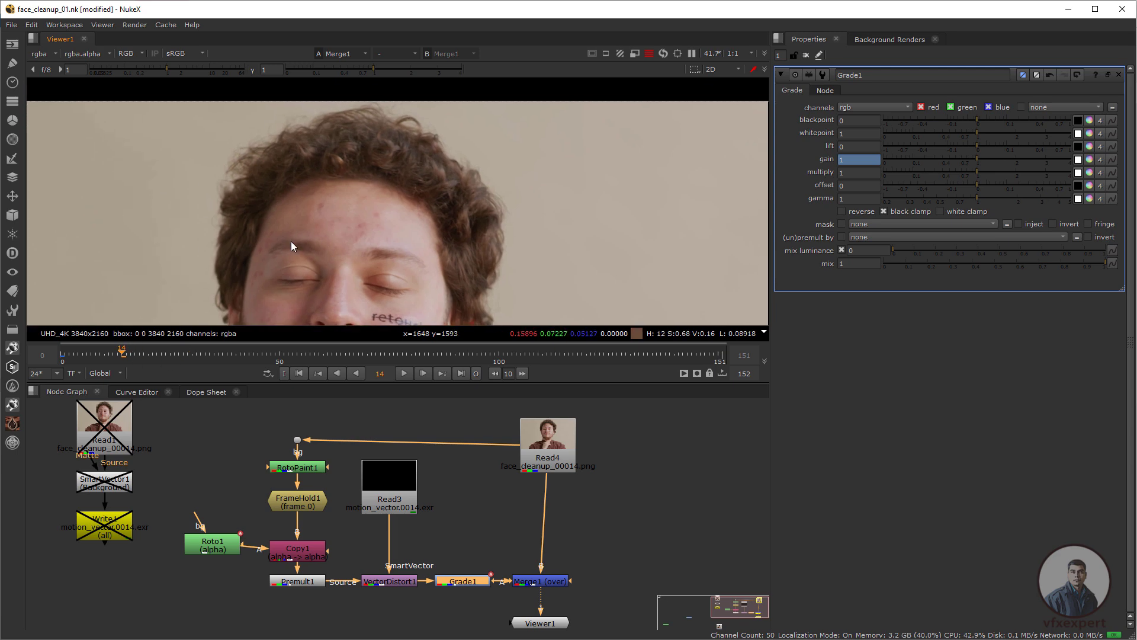
Set a keyframe on Grade1's gain at frame 10, keeping the value 1
click(104, 352)
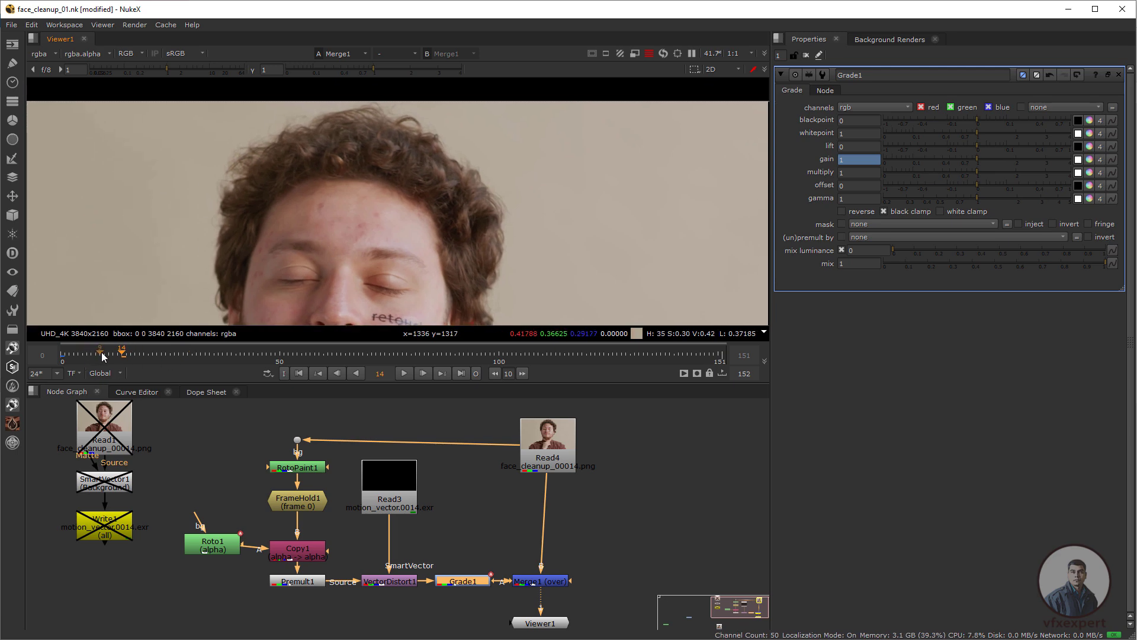
scroll(324, 220, up, 3)
scroll(325, 220, down, 3)
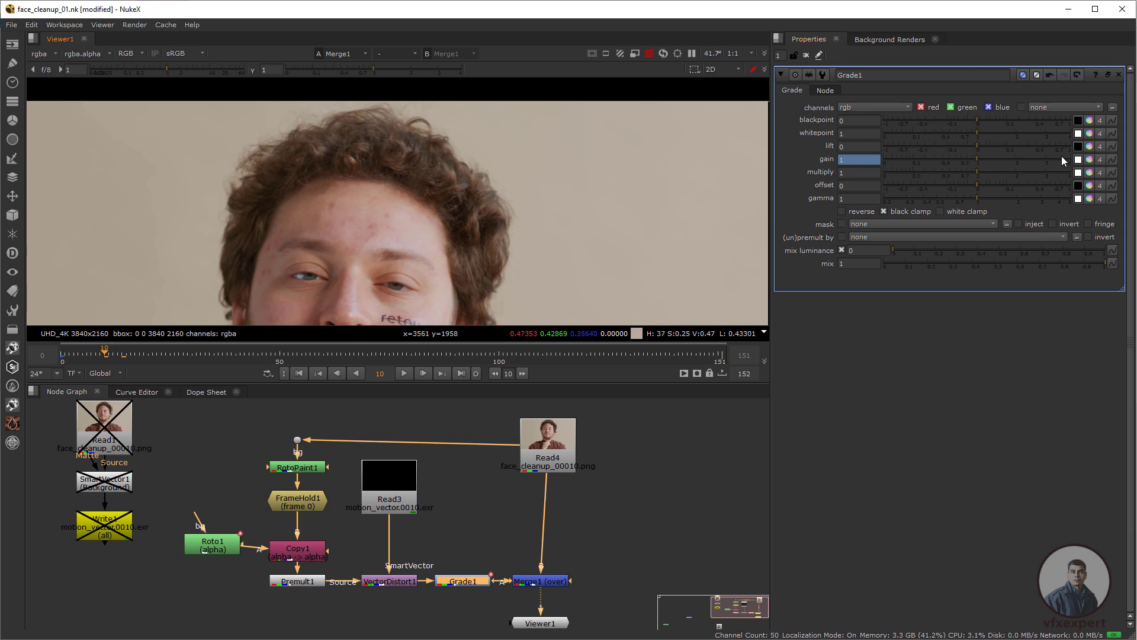
click(1113, 159)
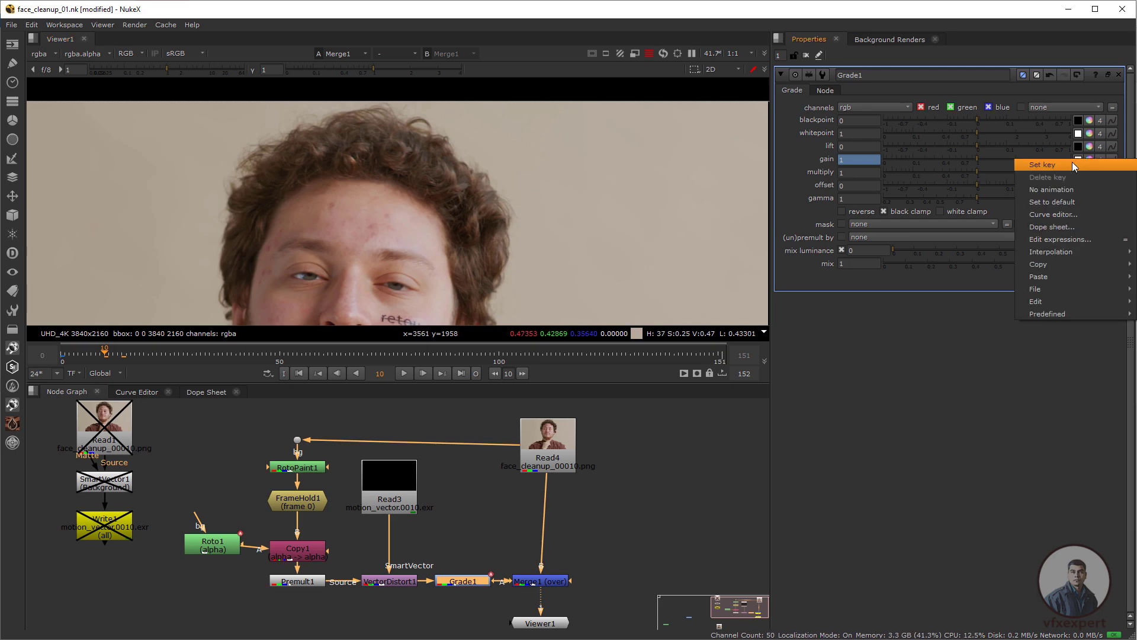
click(1102, 164)
Keyframe Grade1's gain at 0.82 on frame 20 to match the forehead patch to the surrounding skin
click(135, 354)
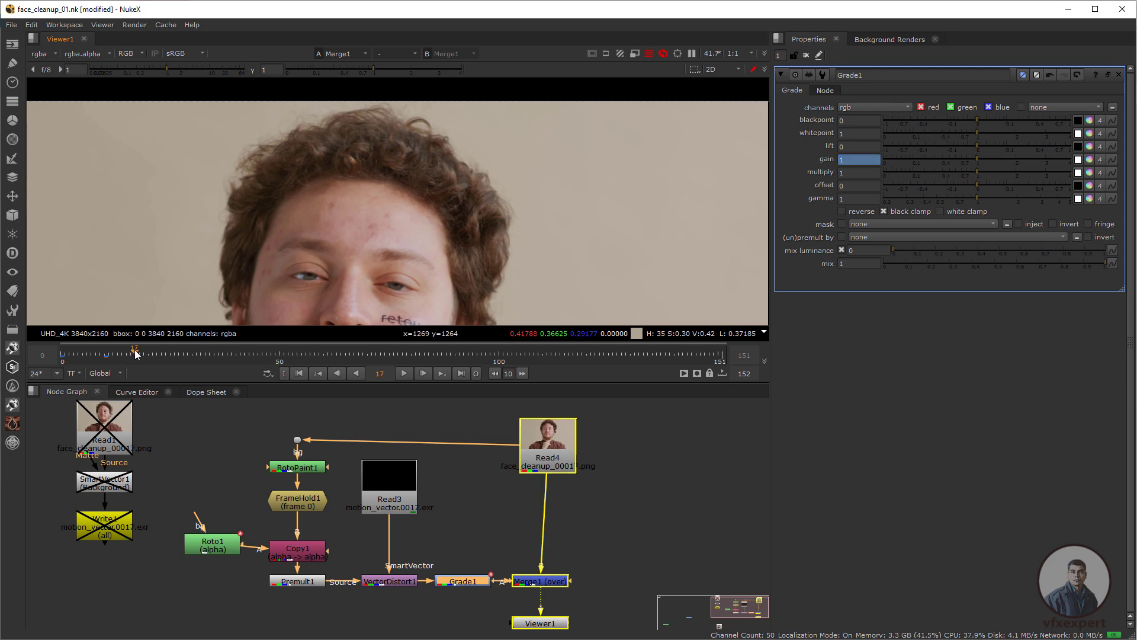
drag(136, 353, 148, 355)
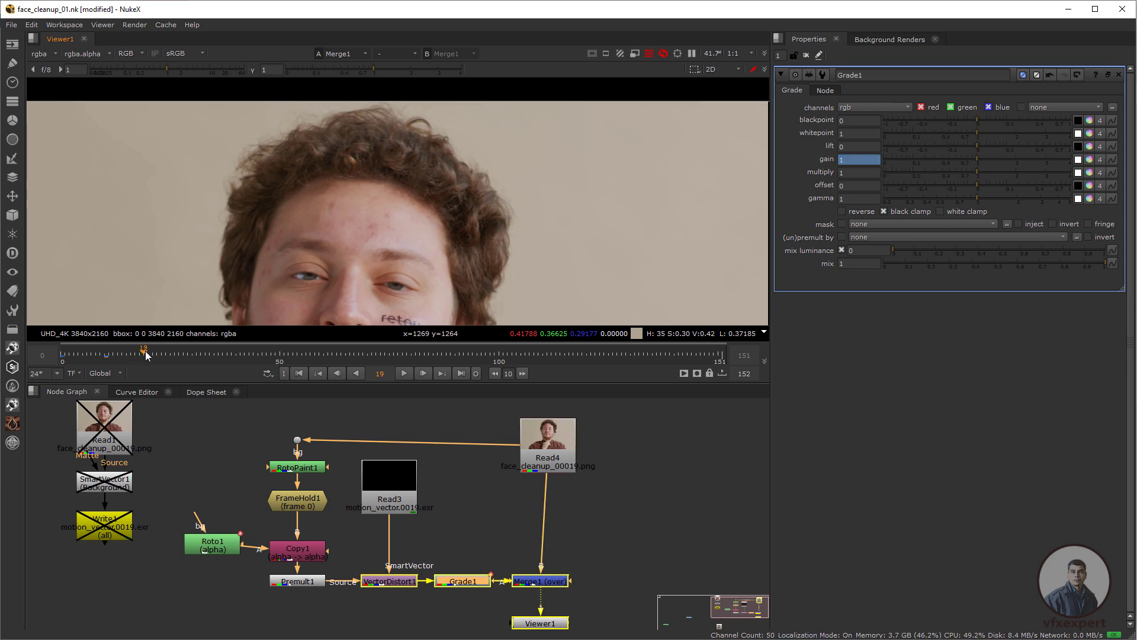
scroll(329, 209, up, 2)
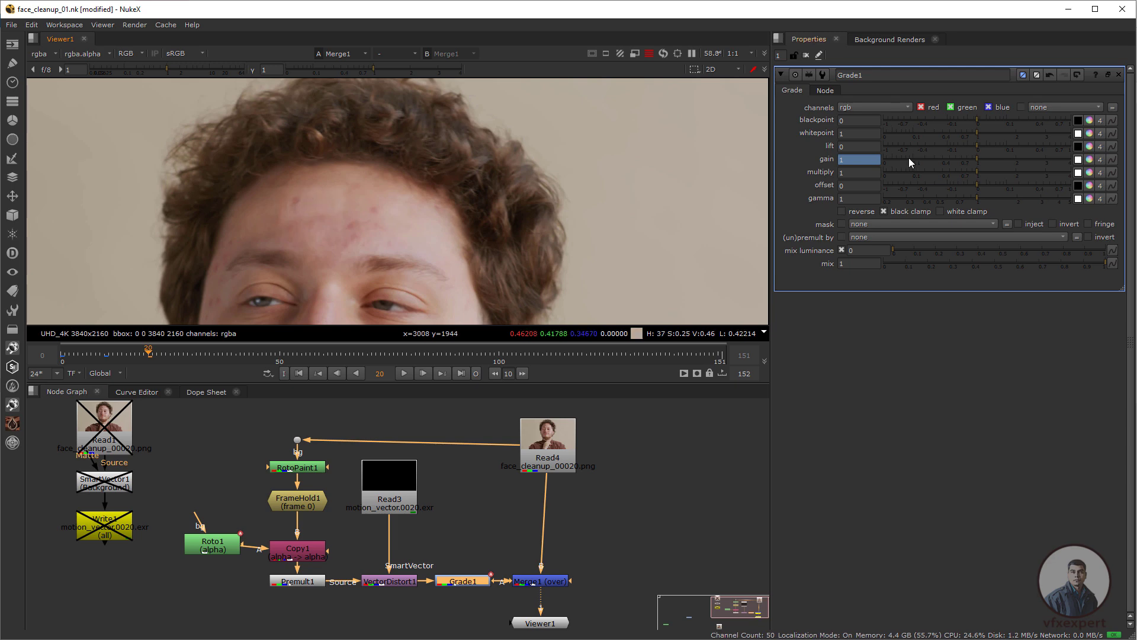
drag(976, 157, 969, 158)
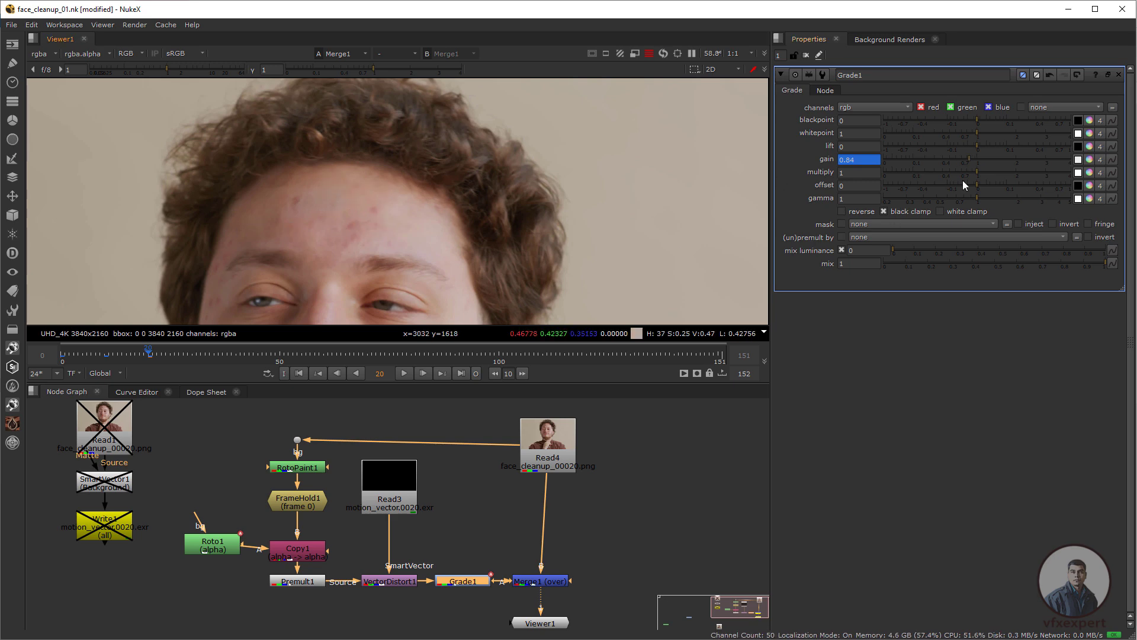
click(968, 159)
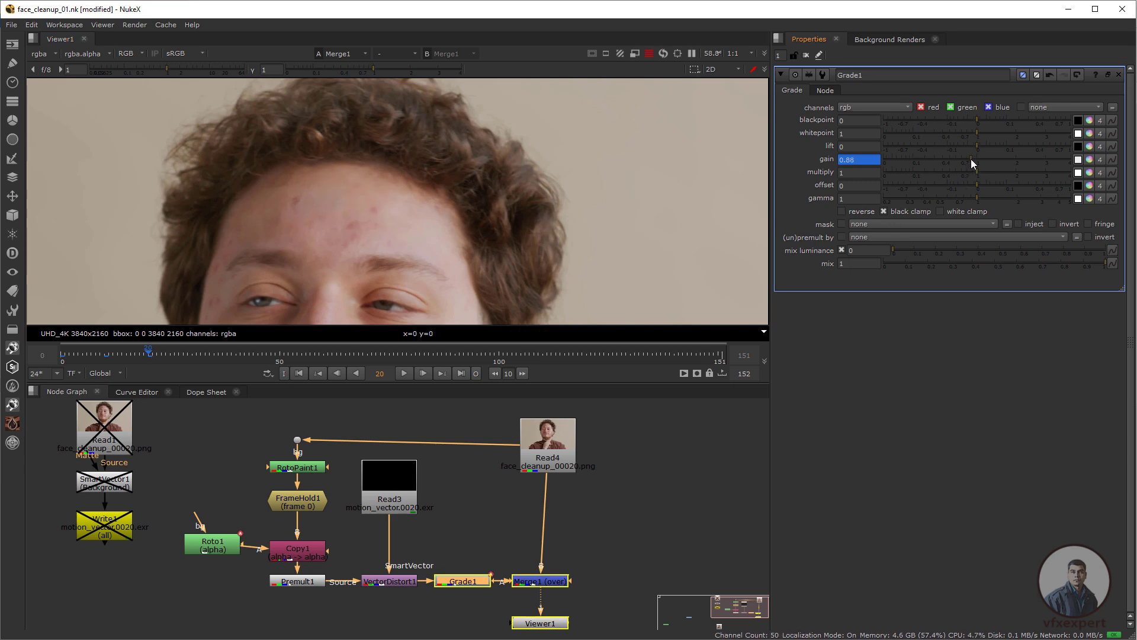
click(967, 159)
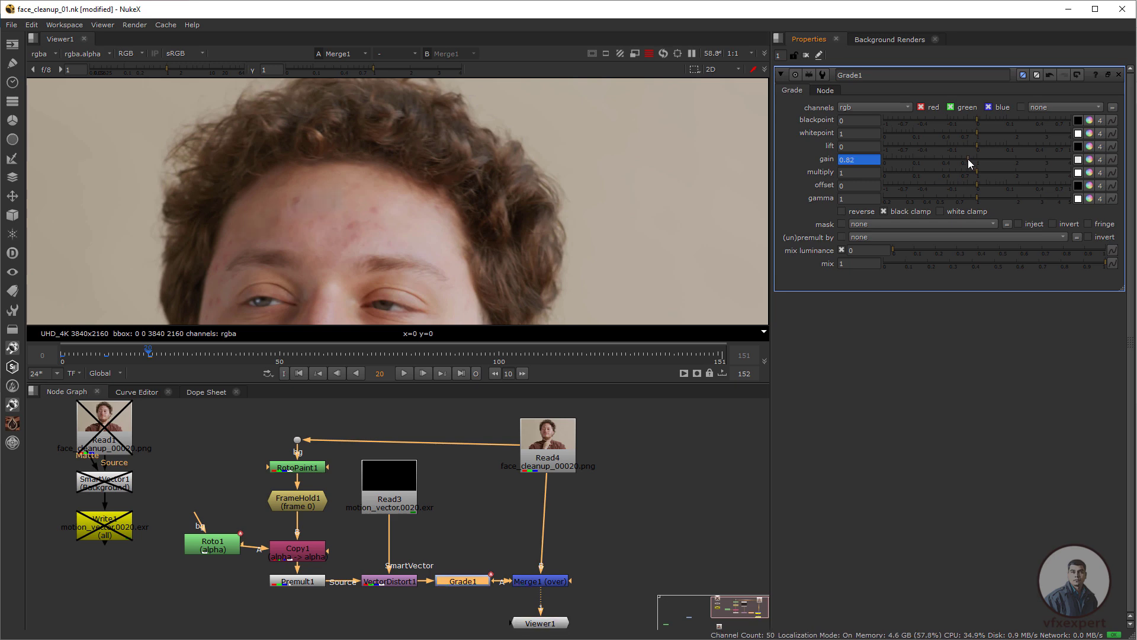
middle_drag(388, 190, 377, 184)
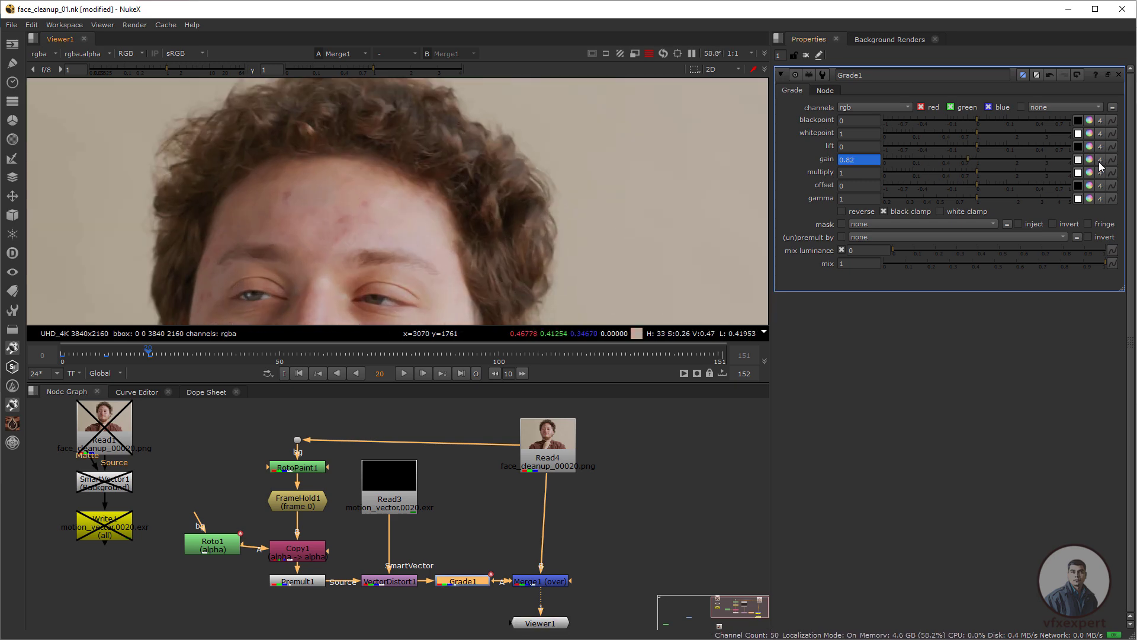
Split Grade1's gain into separate red, green, blue and alpha values and check the forehead at frame 20
click(1100, 159)
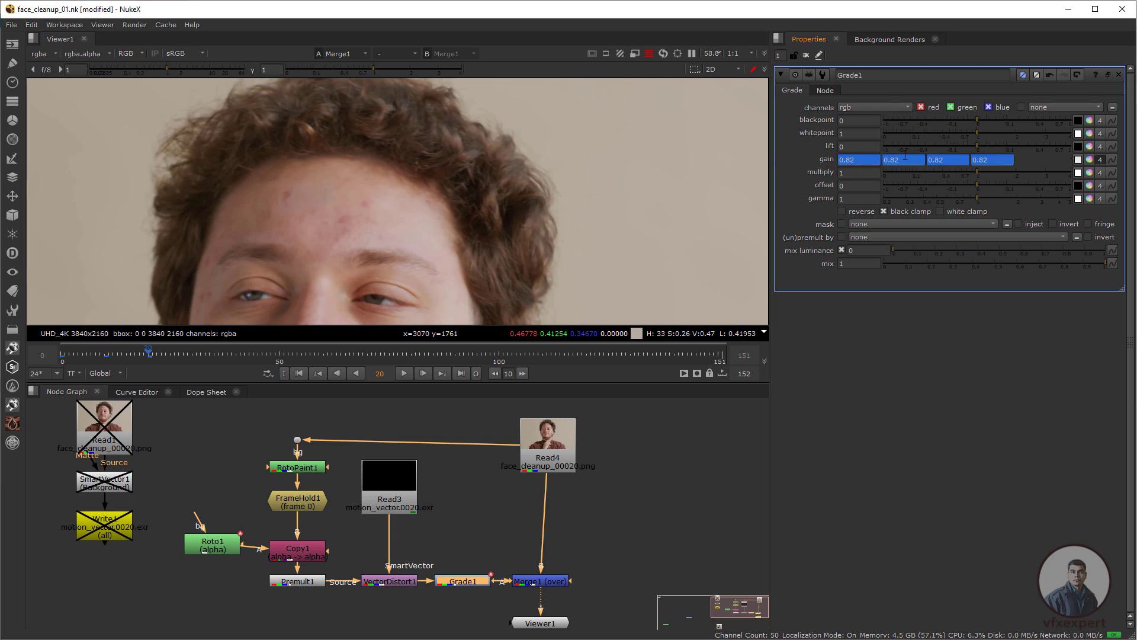
click(862, 159)
scroll(471, 181, down, 1)
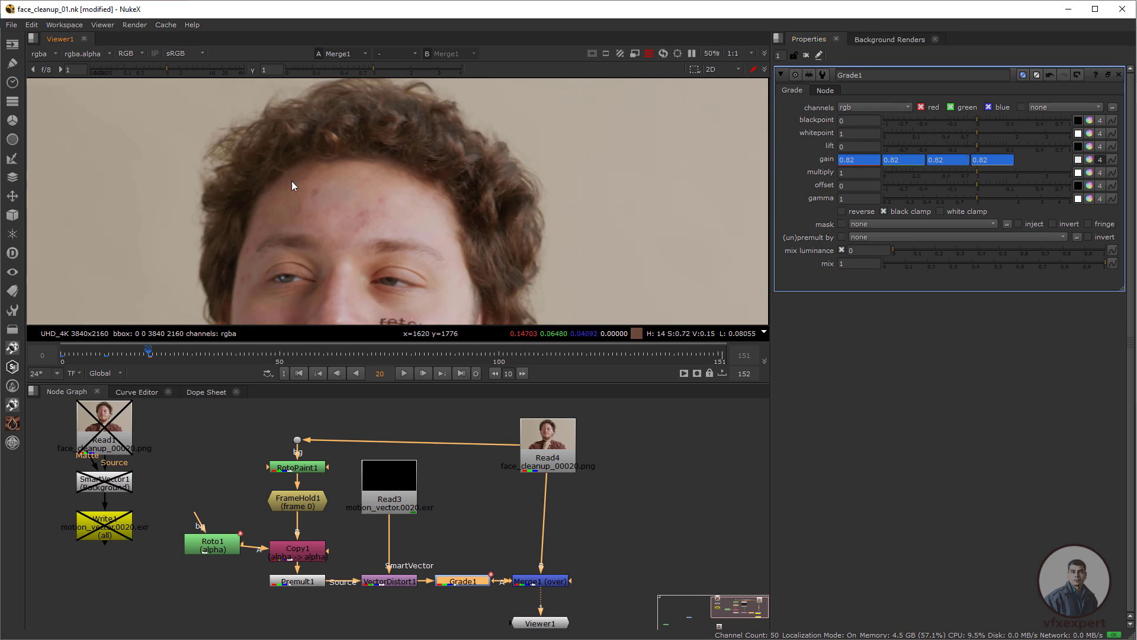
middle_drag(403, 210, 368, 193)
drag(369, 193, 396, 226)
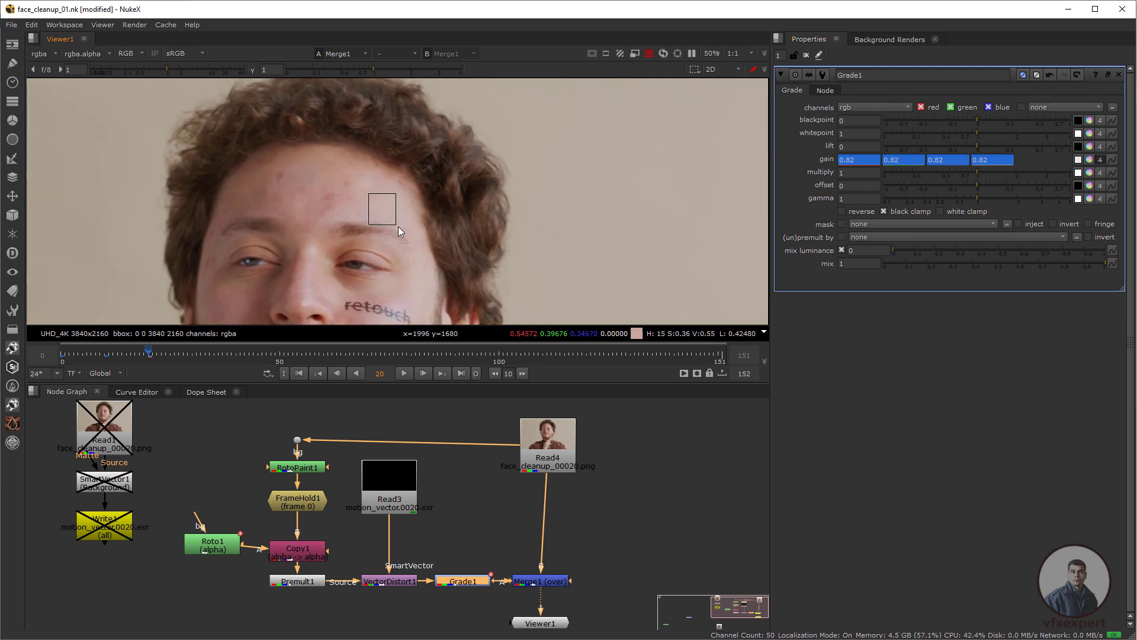
At frame 32, view the red channel and set the red component of Grade1's gain to 0.79
scroll(367, 228, down, 1)
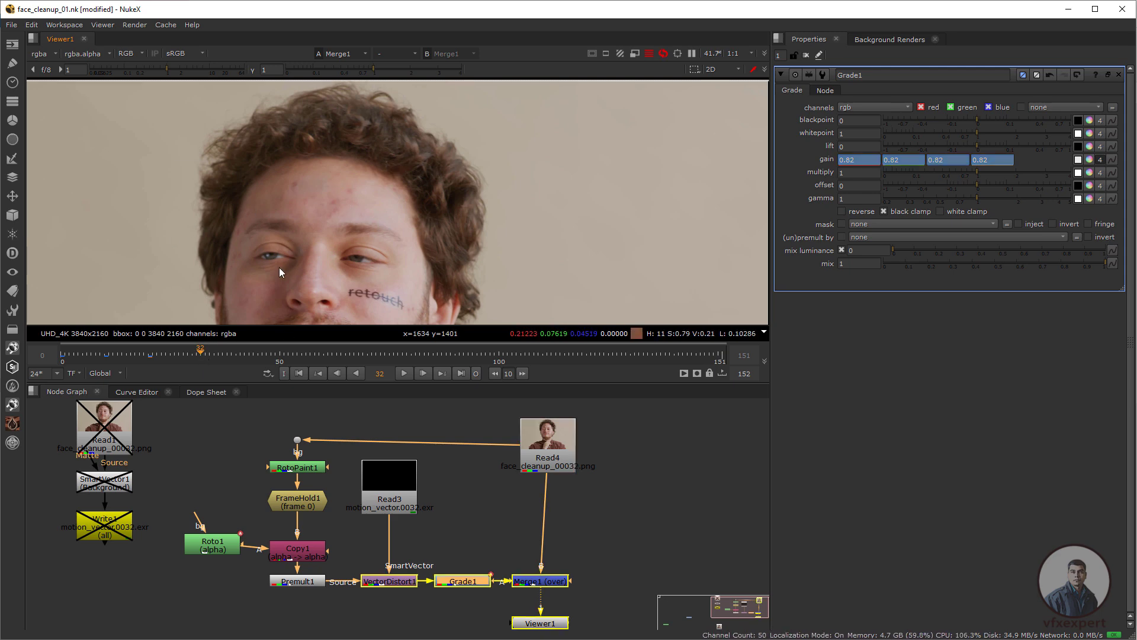
scroll(304, 220, up, 2)
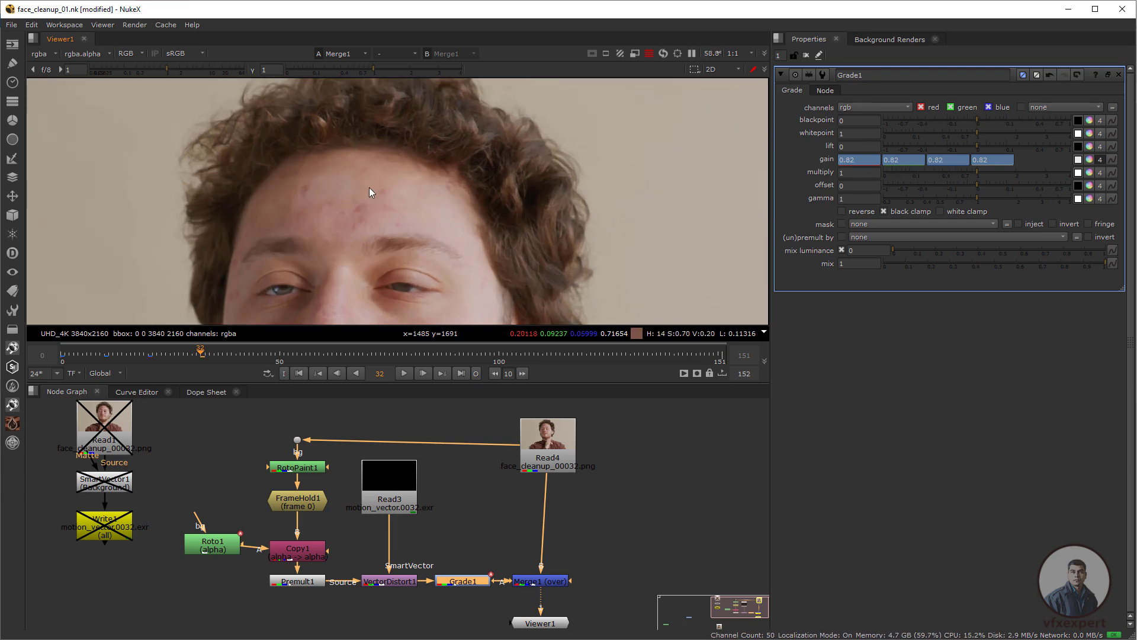
middle_drag(309, 199, 286, 211)
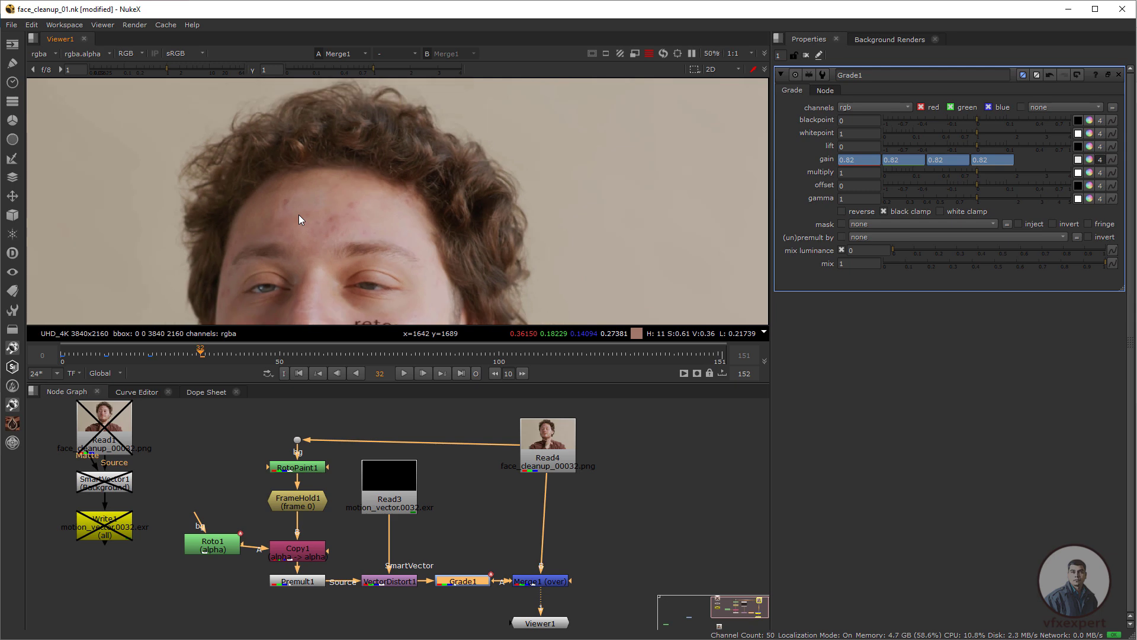
key(r)
mouse_move(343, 191)
mouse_down()
mouse_move(256, 230)
mouse_move(306, 204)
mouse_up()
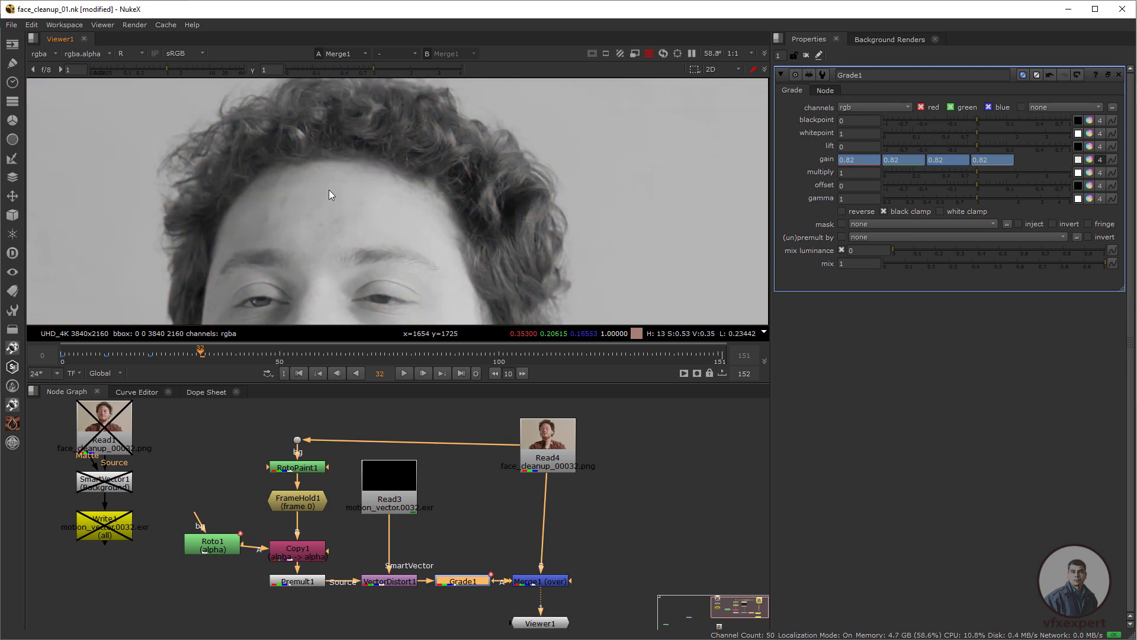
click(859, 160)
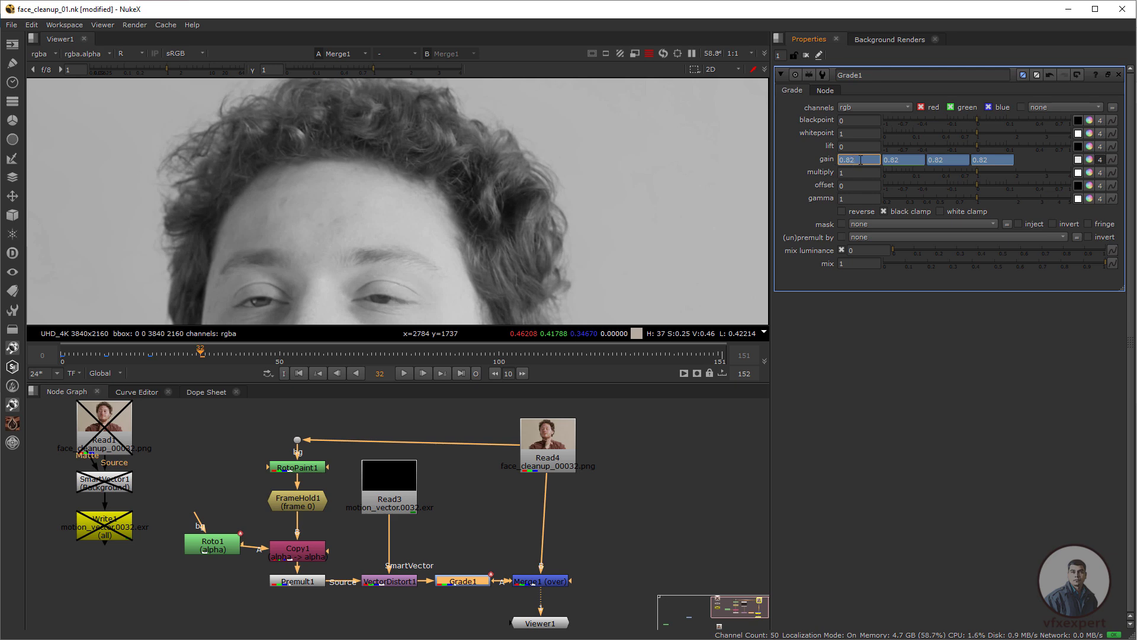
drag(284, 208, 218, 235)
drag(329, 190, 261, 220)
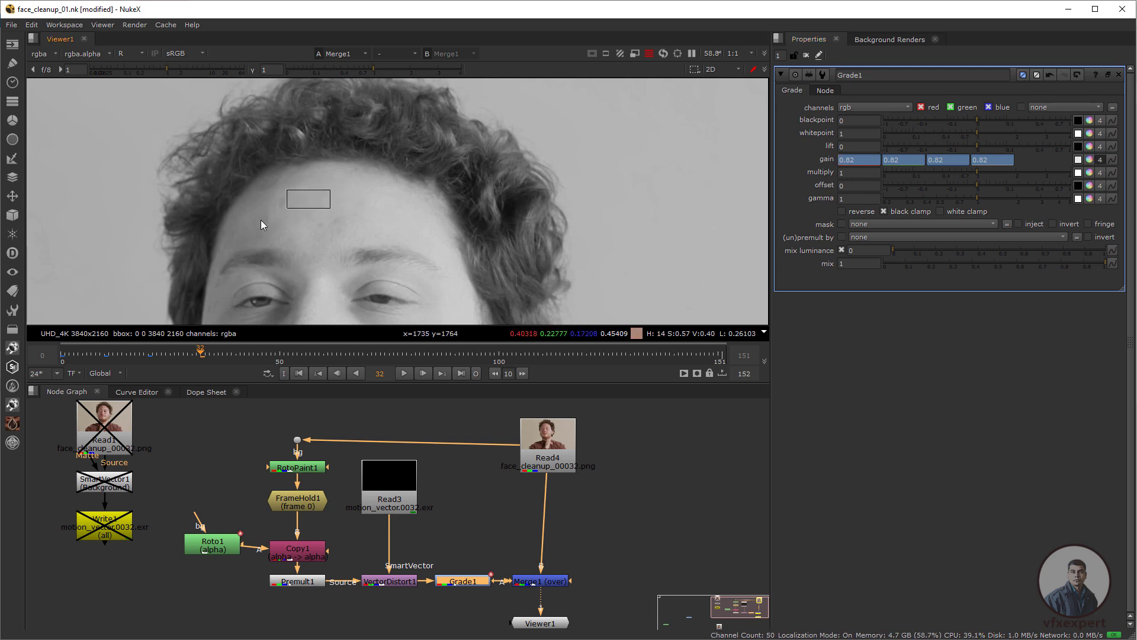
click(851, 160)
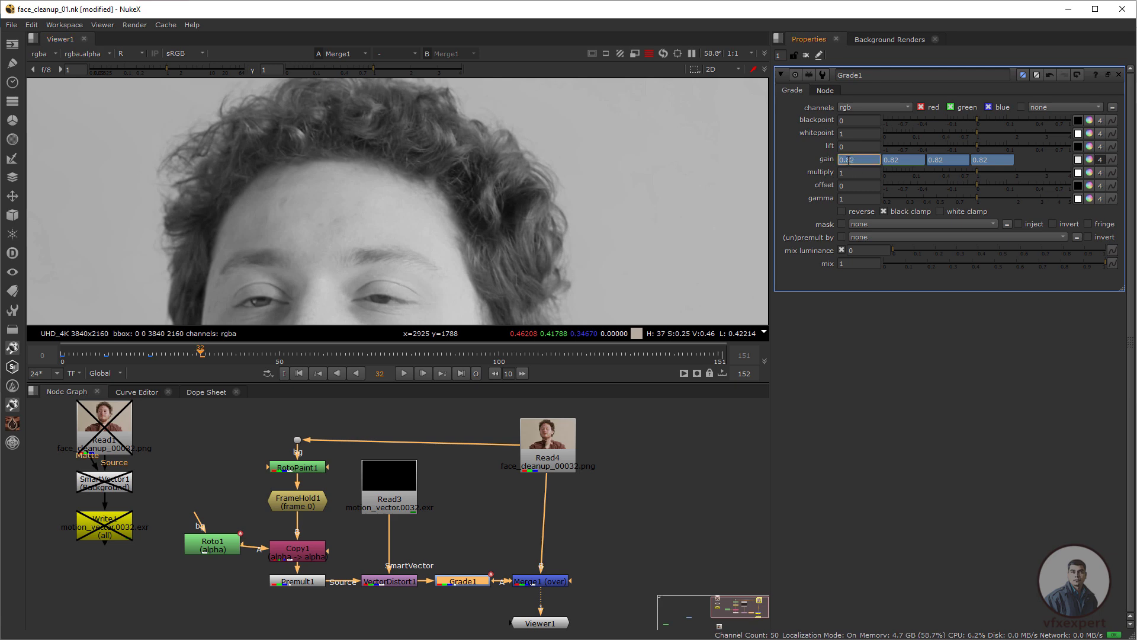
key(Down)
key(Down)
key(Down)
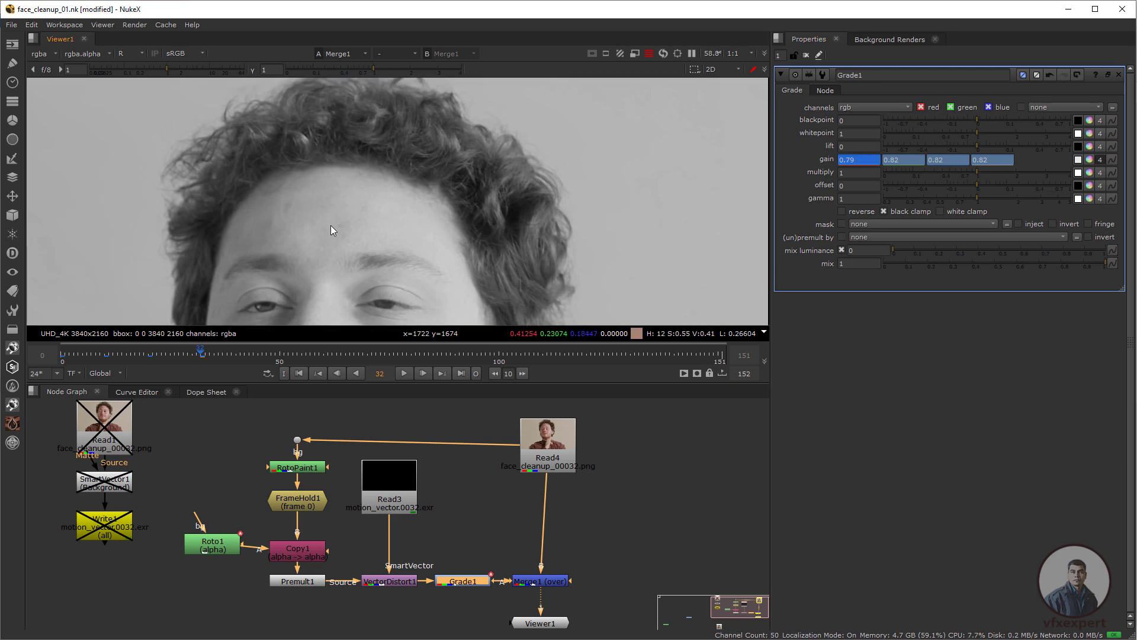
At frame 32, compare the blue and green channels and set Grade1's gain to 0.7 for green and 0.67 for blue
key(b)
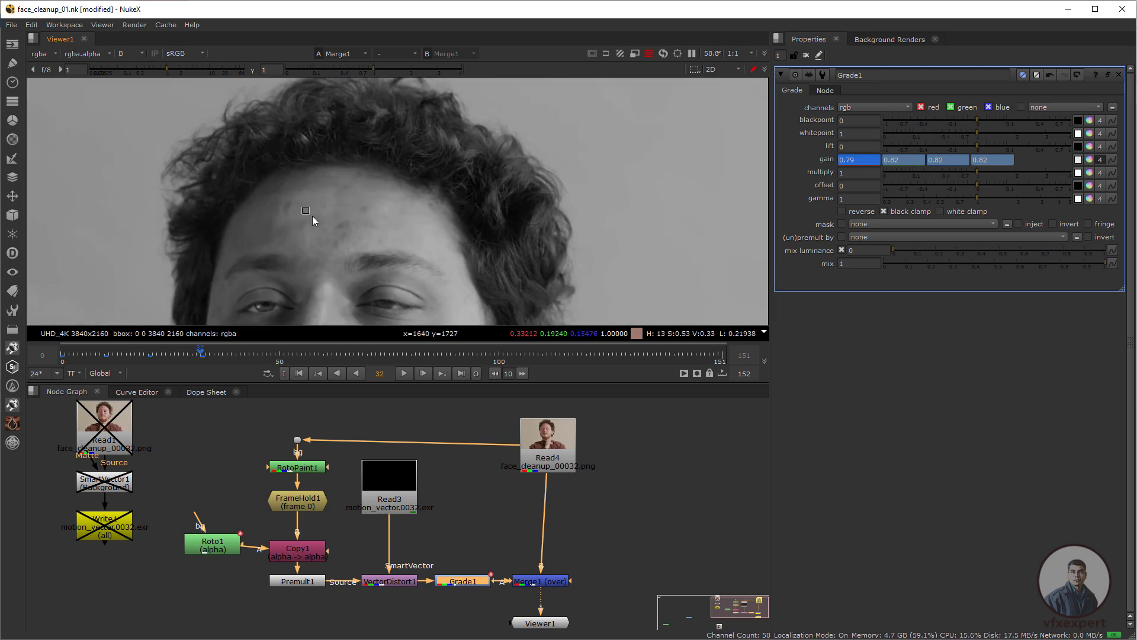
click(903, 160)
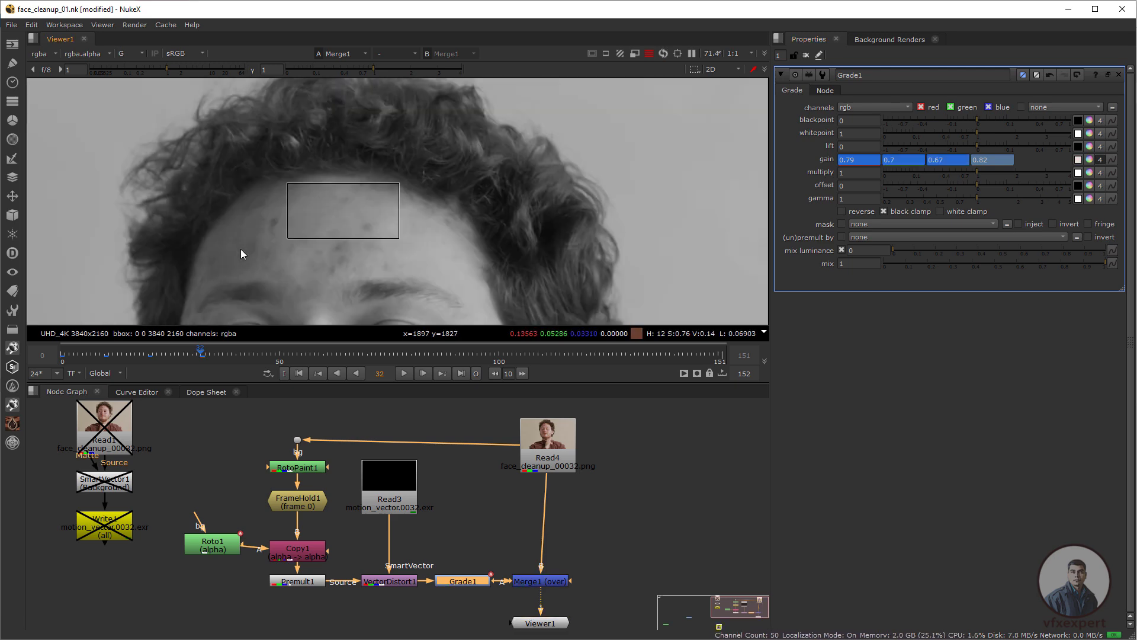
scroll(363, 223, down, 2)
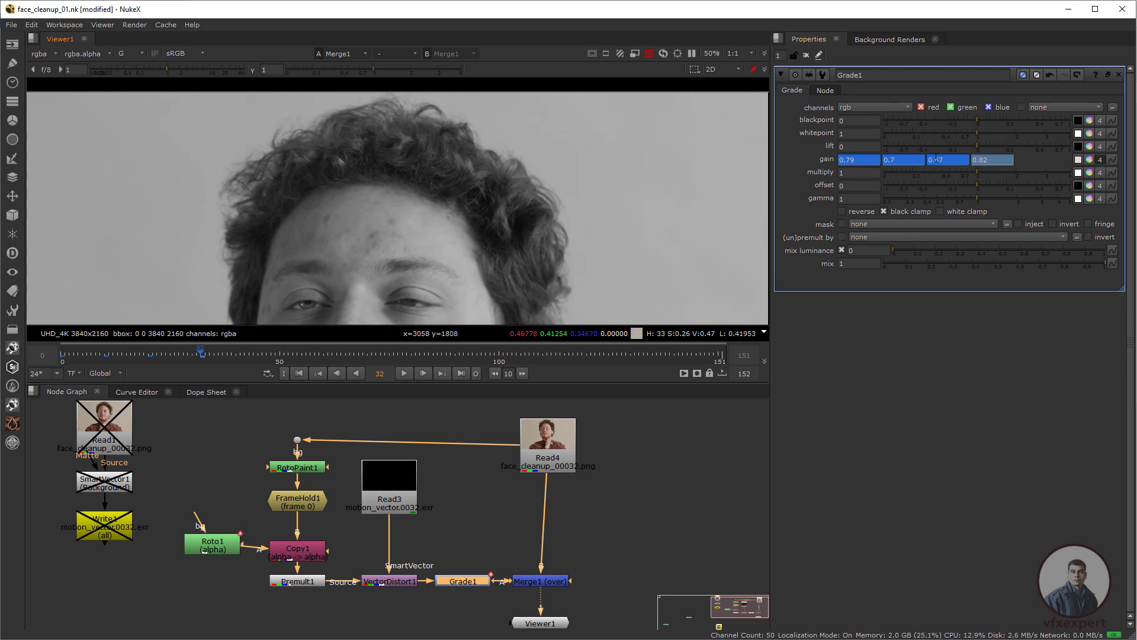
middle_drag(375, 227, 287, 226)
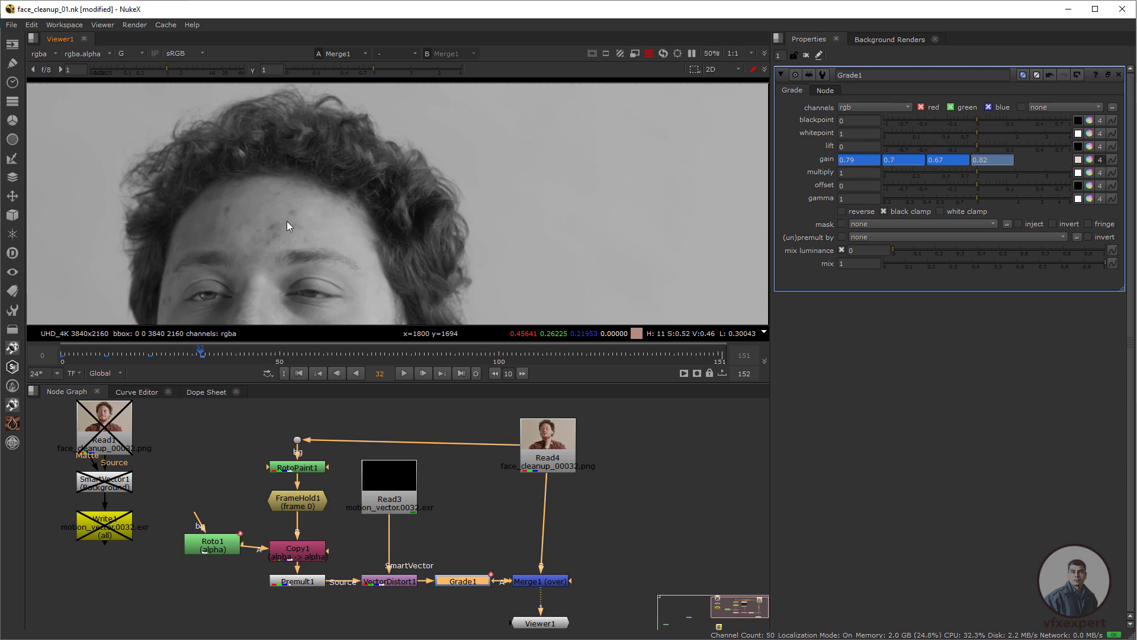
key(g)
Set a keyframe on Grade1's gain at frame 49, keeping the values 0.79, 0.7, 0.67 and 0.82
scroll(287, 211, down, 1)
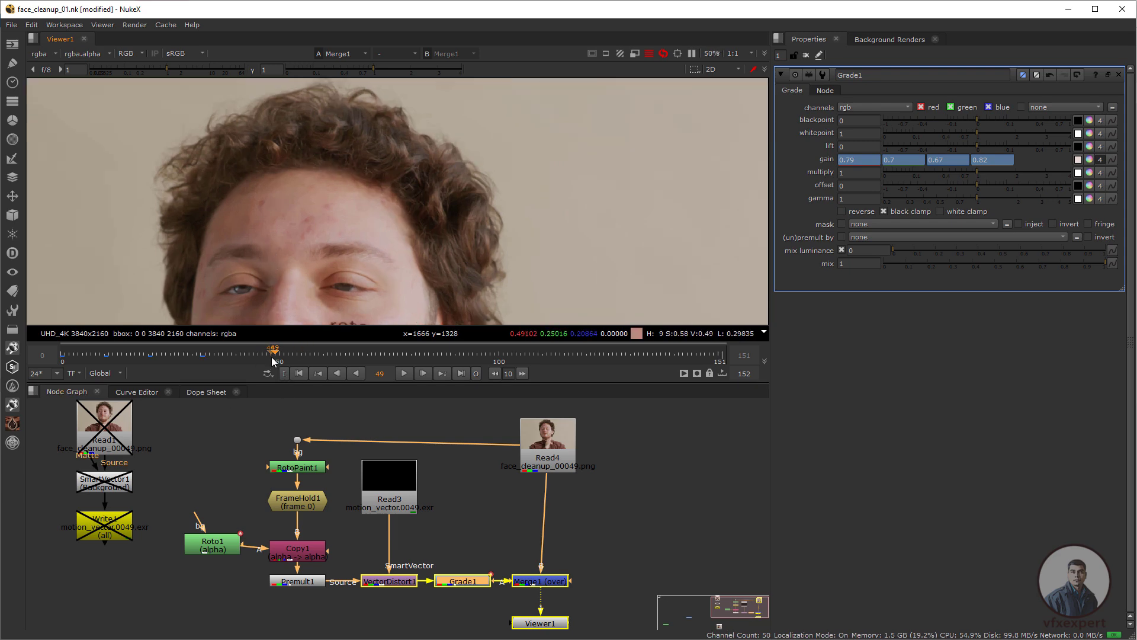
middle_drag(300, 257, 312, 247)
click(1112, 154)
click(1096, 164)
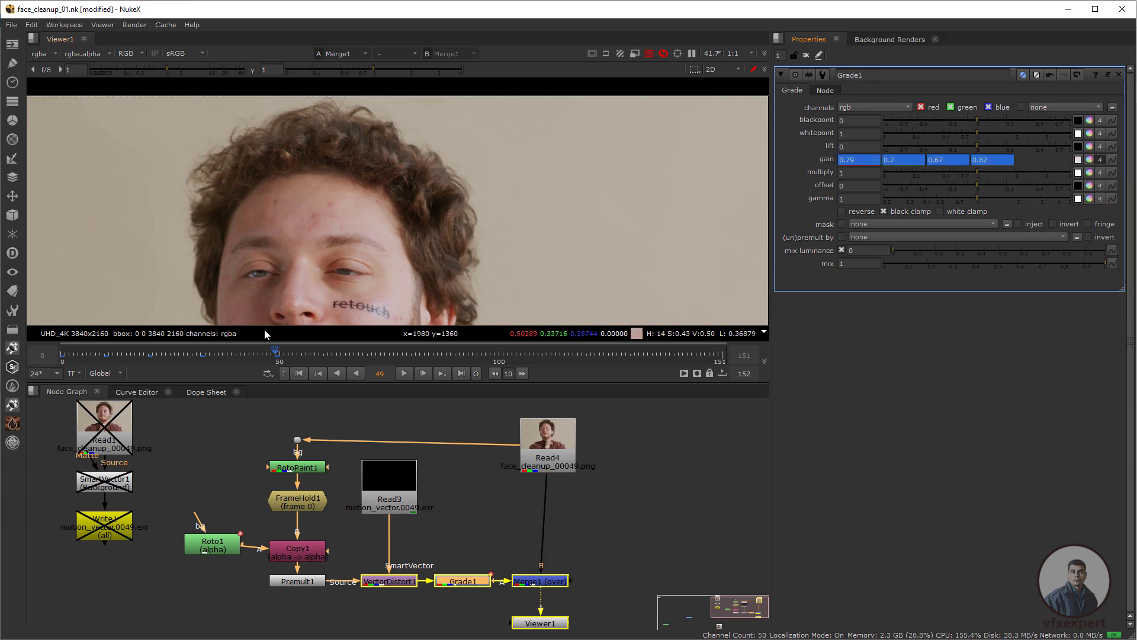
Insert the already prepared Grade2 node between VectorDistort1 and Merge1 in place of Grade1
click(359, 355)
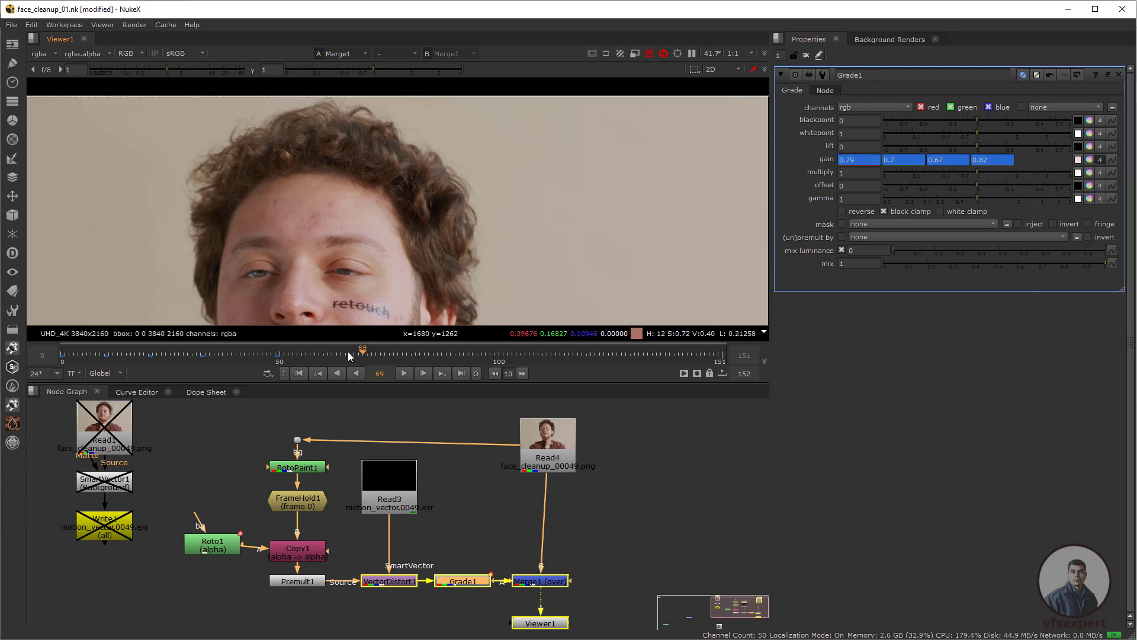
click(346, 355)
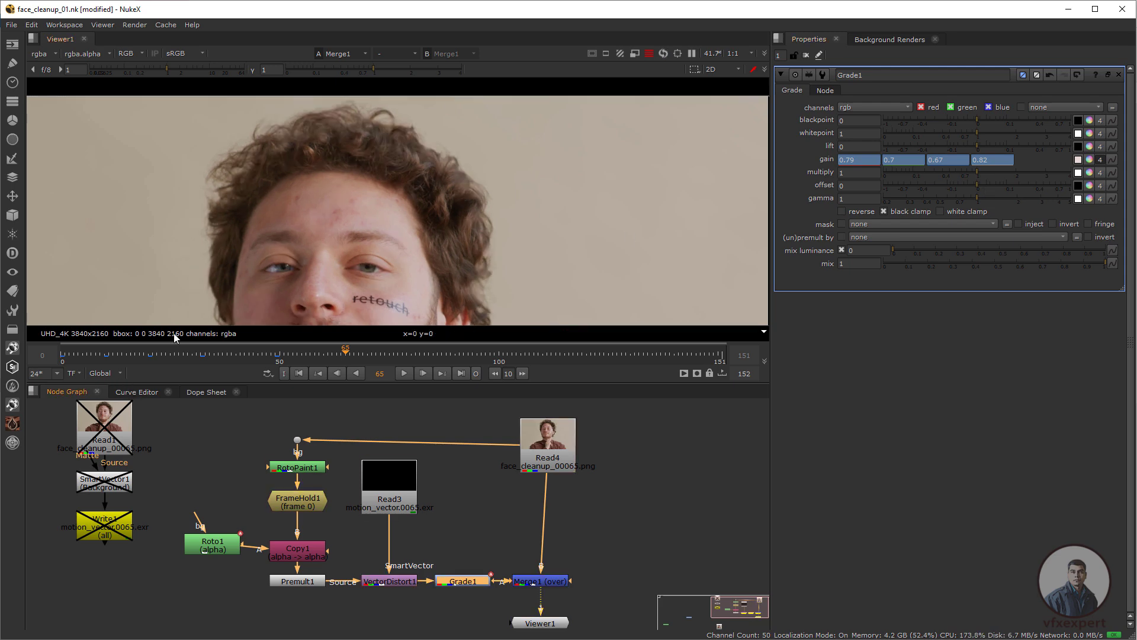
click(342, 355)
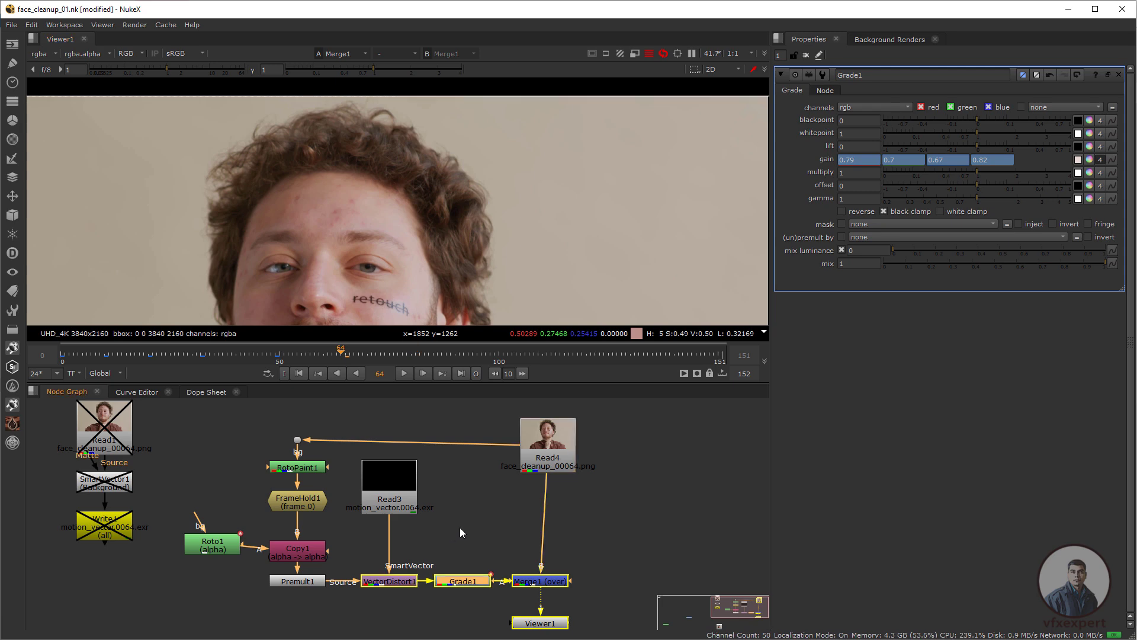
key(f)
scroll(422, 546, down, 3)
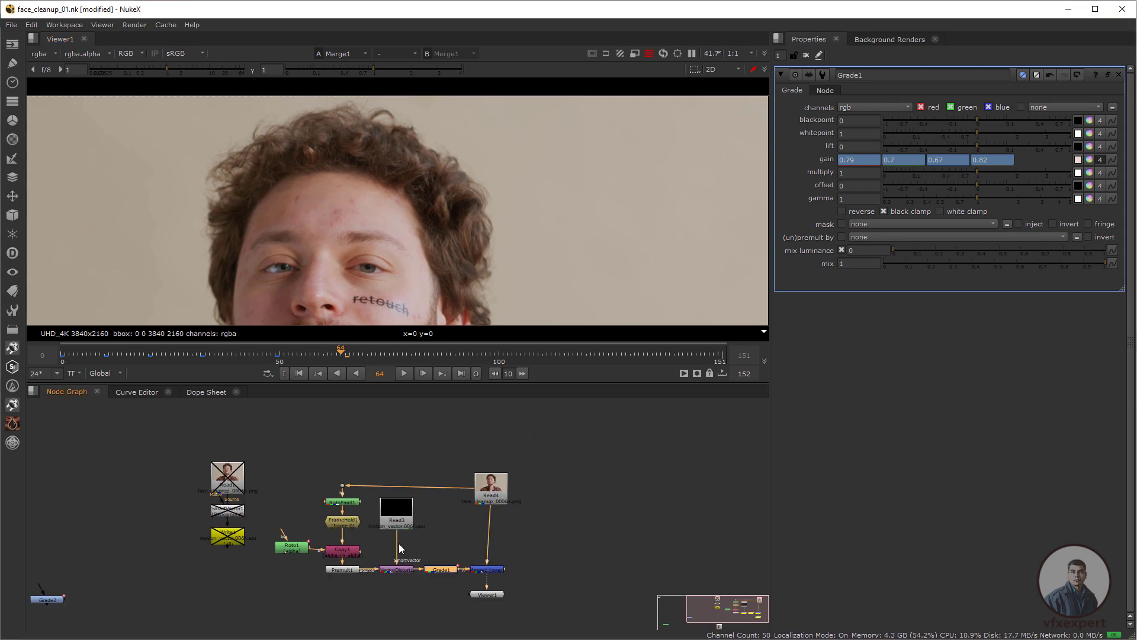
drag(86, 571, 442, 520)
scroll(474, 559, up, 3)
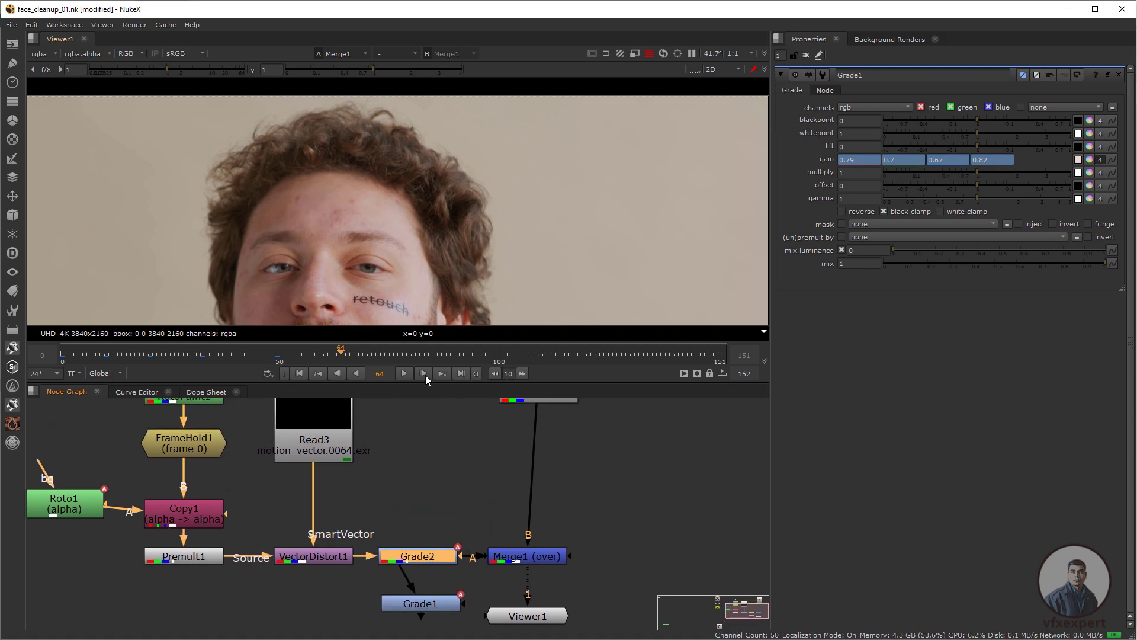
Set the playback out point to frame 101 and open Grade2's properties
click(495, 355)
click(476, 373)
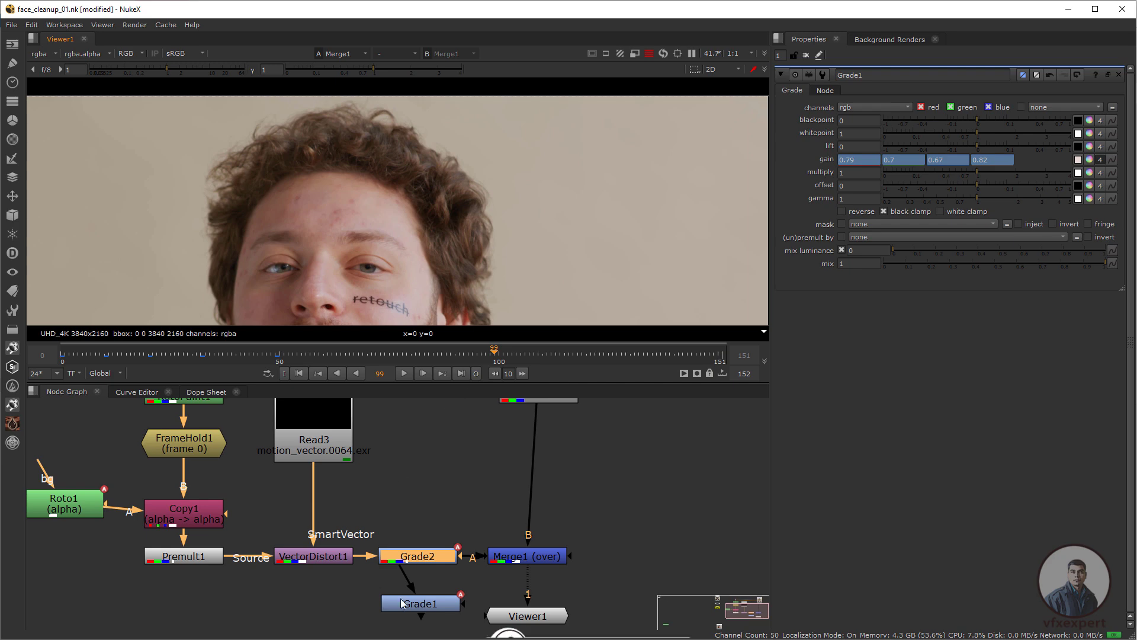
click(419, 603)
click(435, 557)
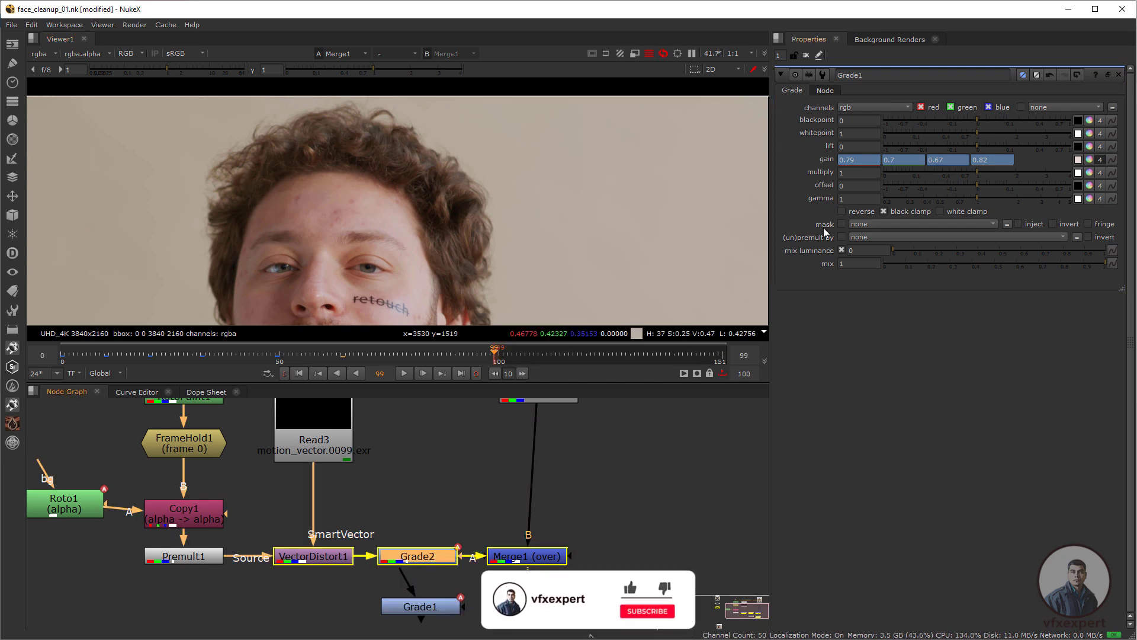
double_click(439, 553)
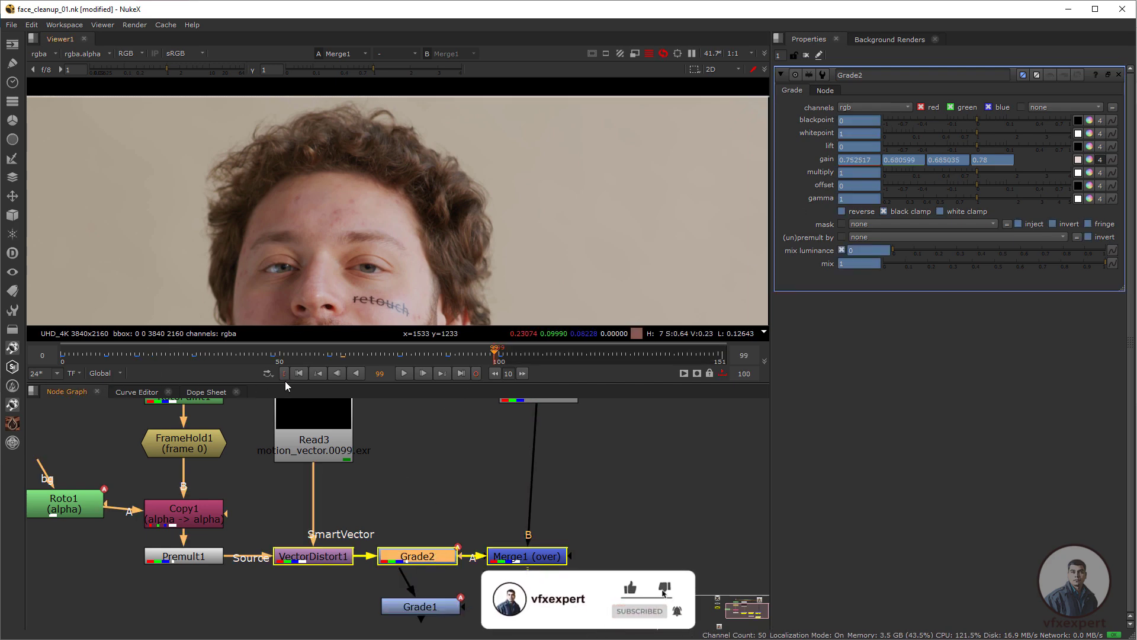
drag(494, 354, 503, 354)
Examine how the graded forehead patch blends with the skin at frames 34, 0, 65, 13 and 48
click(210, 354)
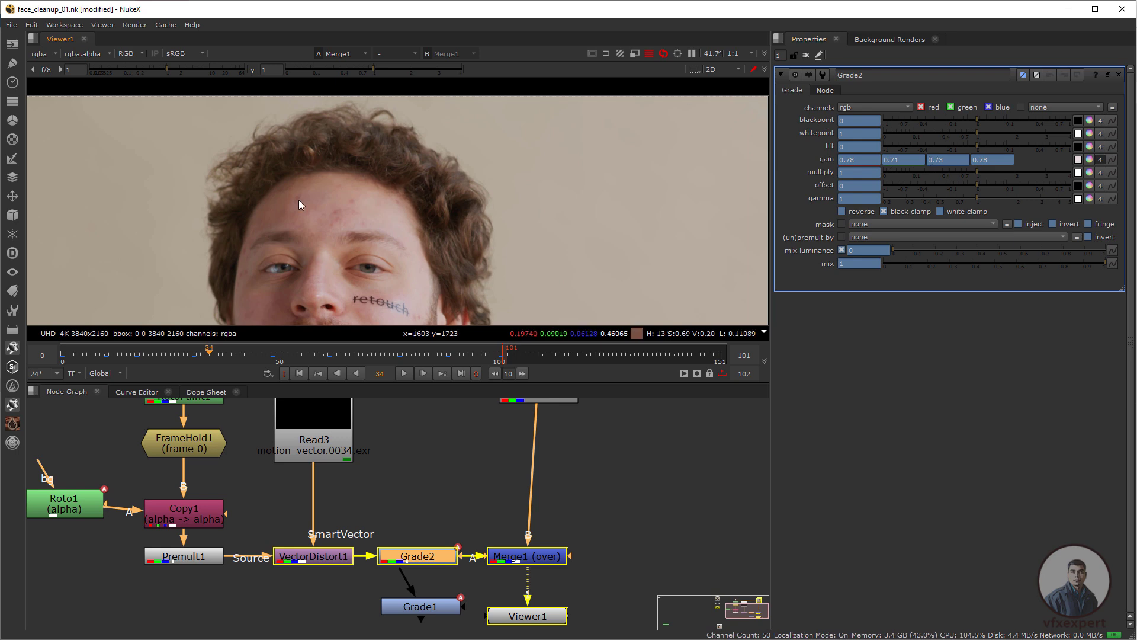
drag(310, 184, 383, 211)
scroll(301, 216, down, 1)
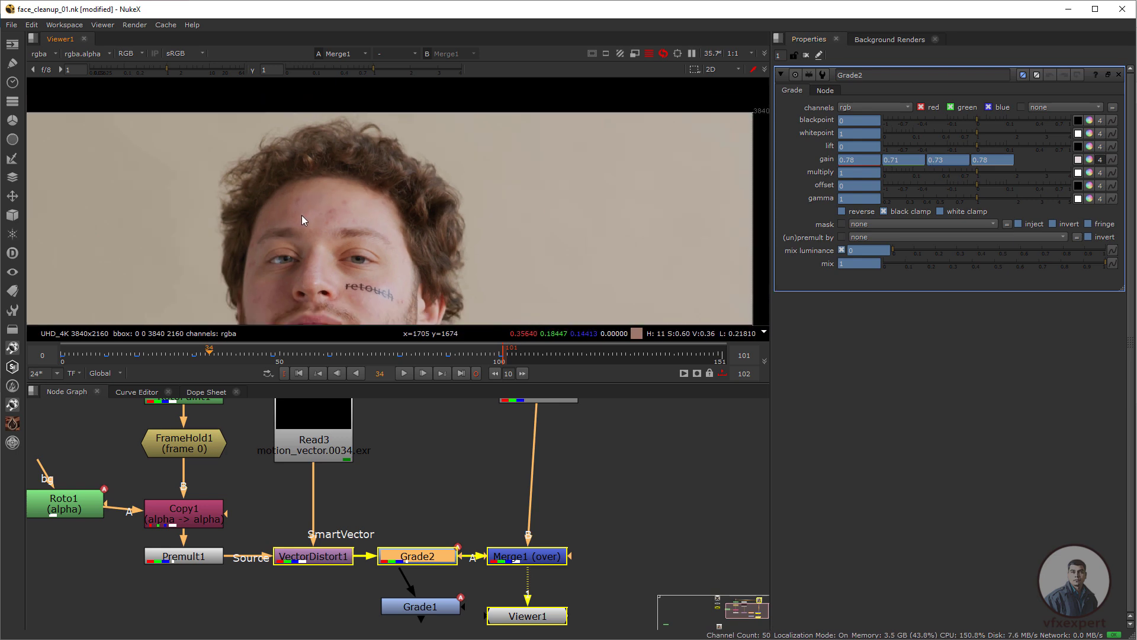
scroll(302, 222, up, 1)
scroll(354, 220, down, 3)
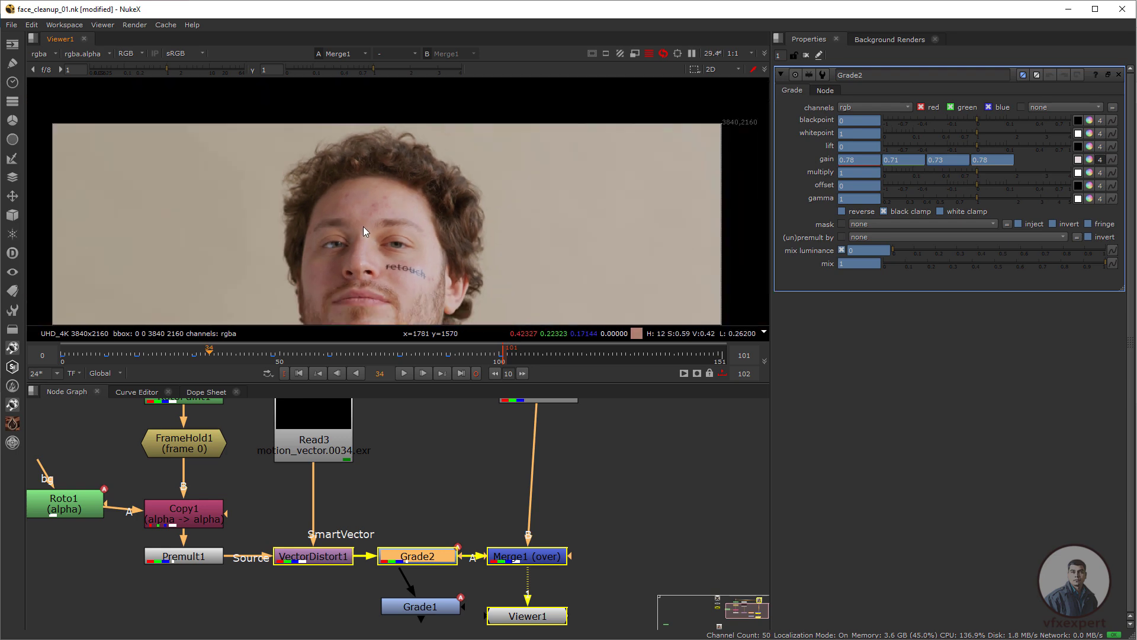
click(300, 373)
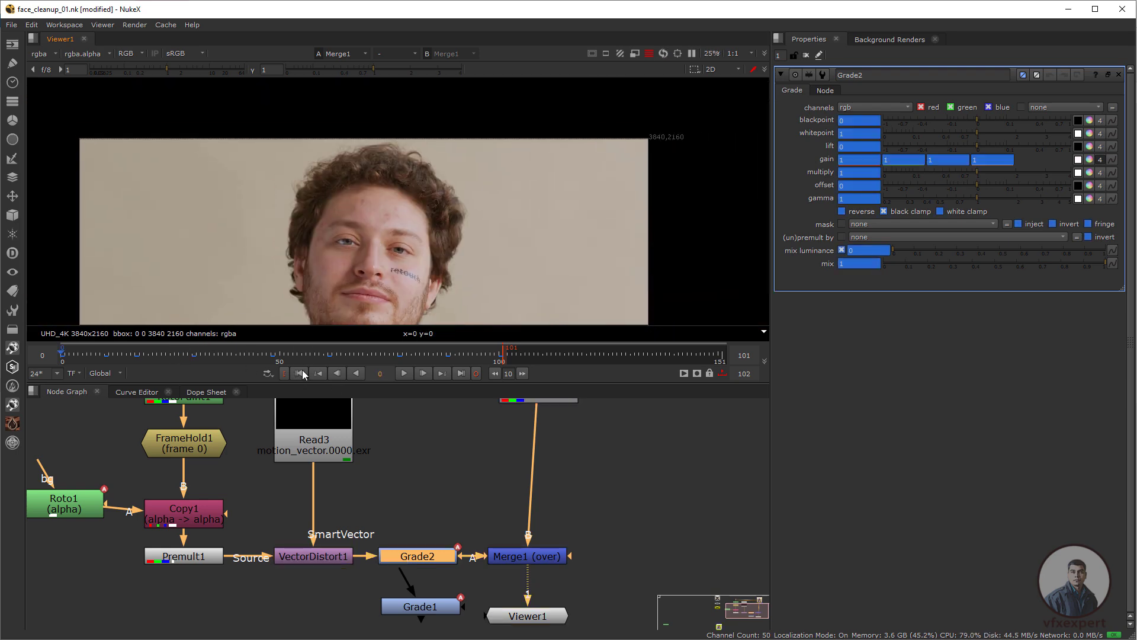
click(161, 359)
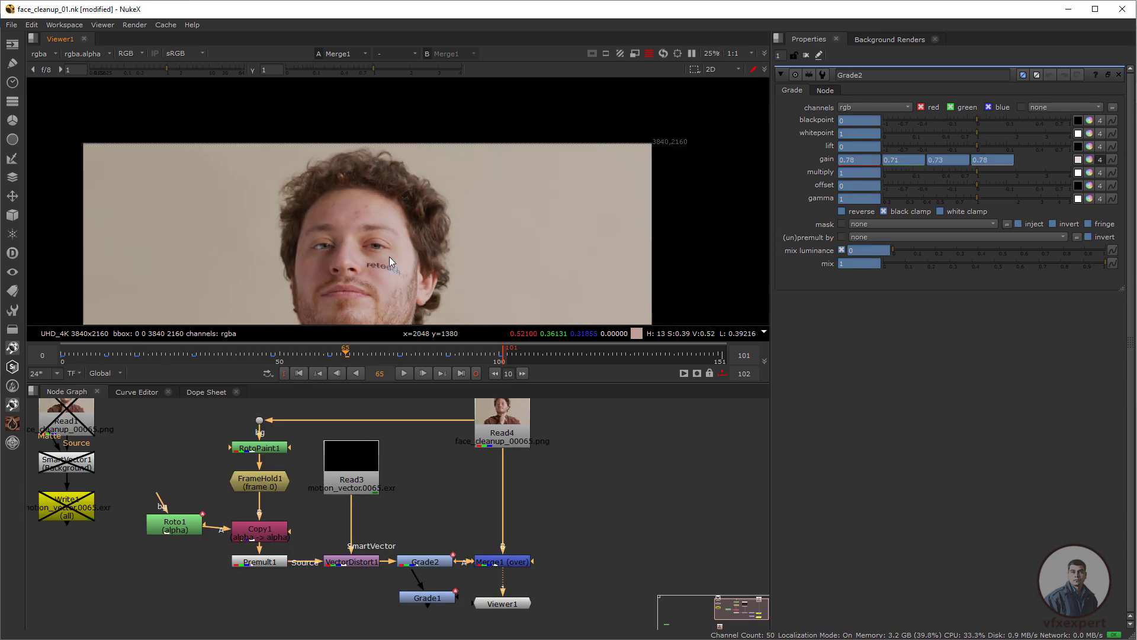
click(293, 357)
click(118, 358)
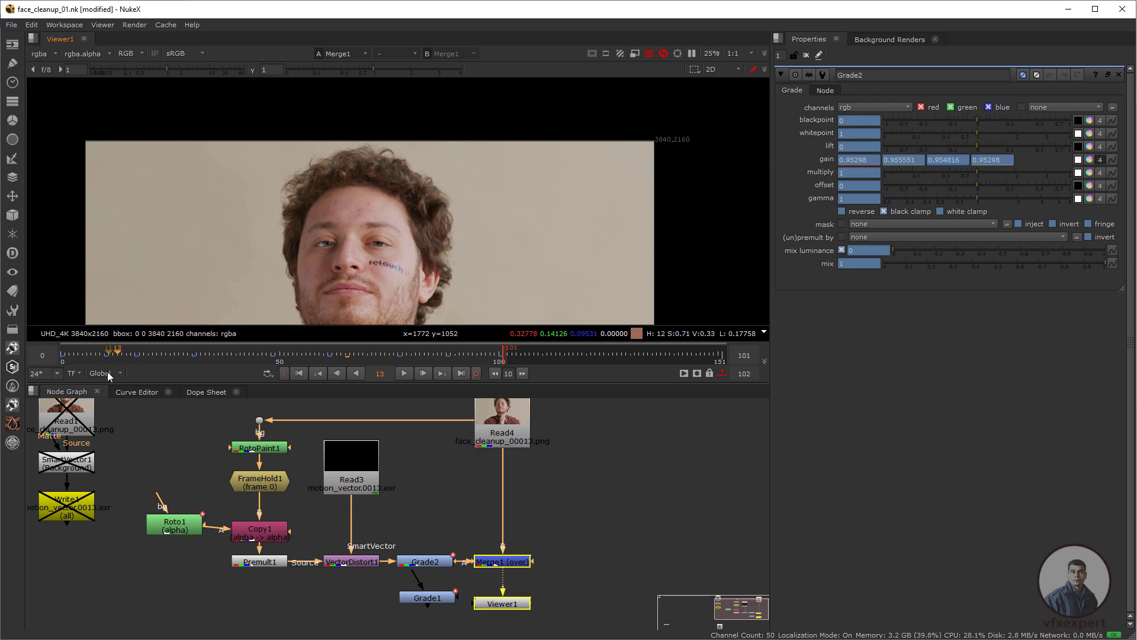
click(287, 374)
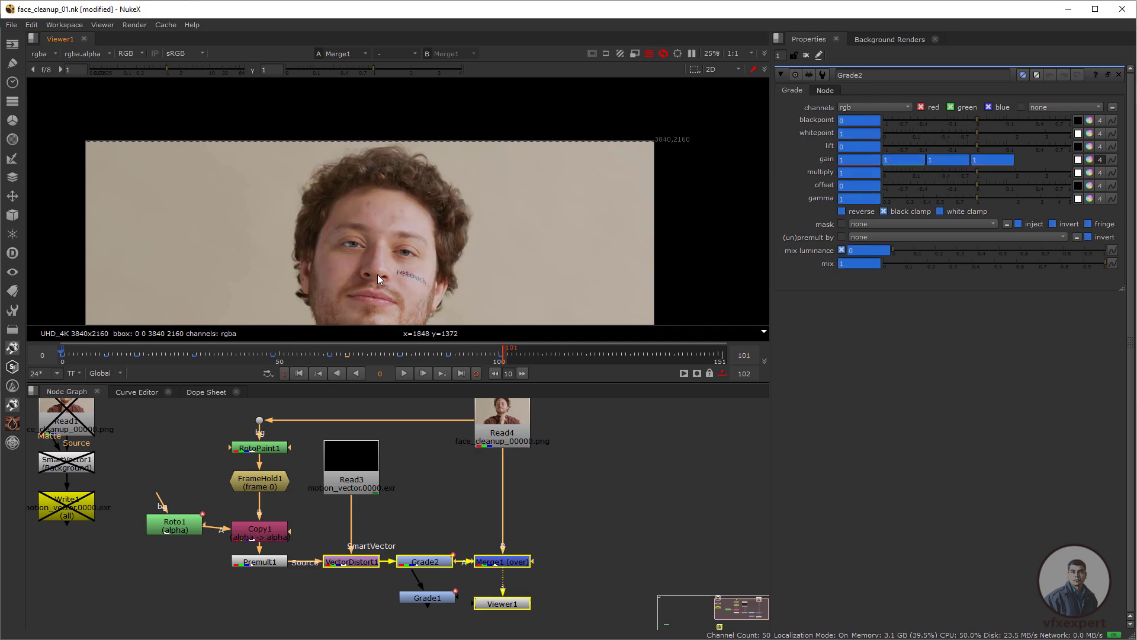
middle_drag(426, 268, 392, 261)
drag(261, 356, 271, 354)
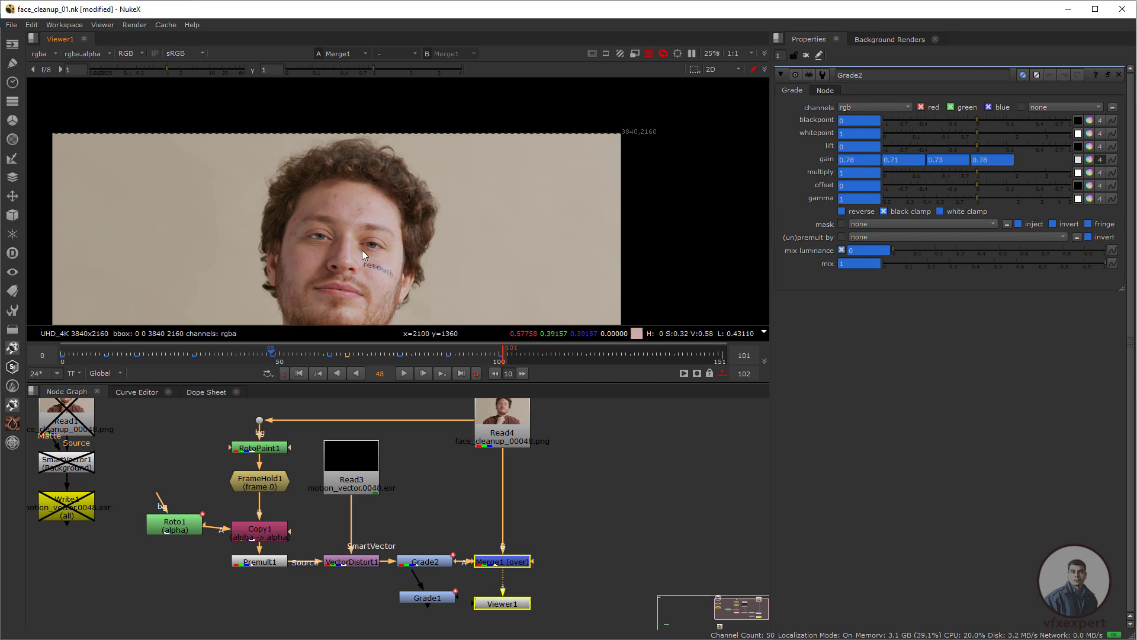